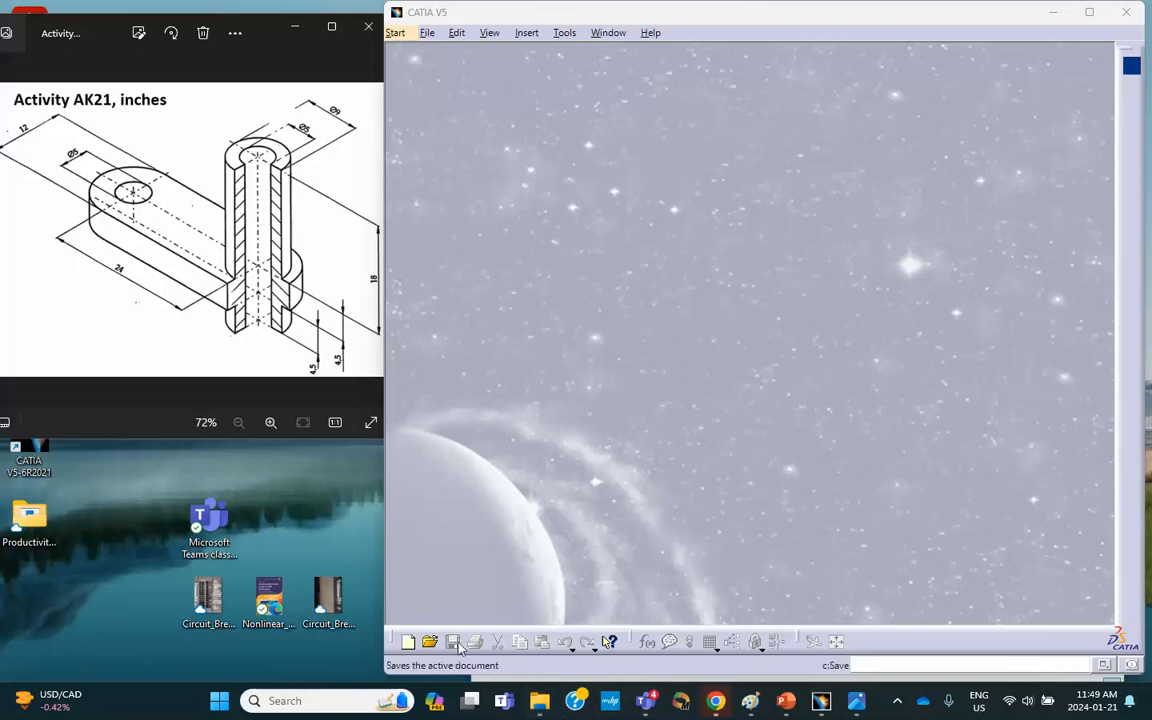
Create a new part document named AK21.
left_click(408, 641)
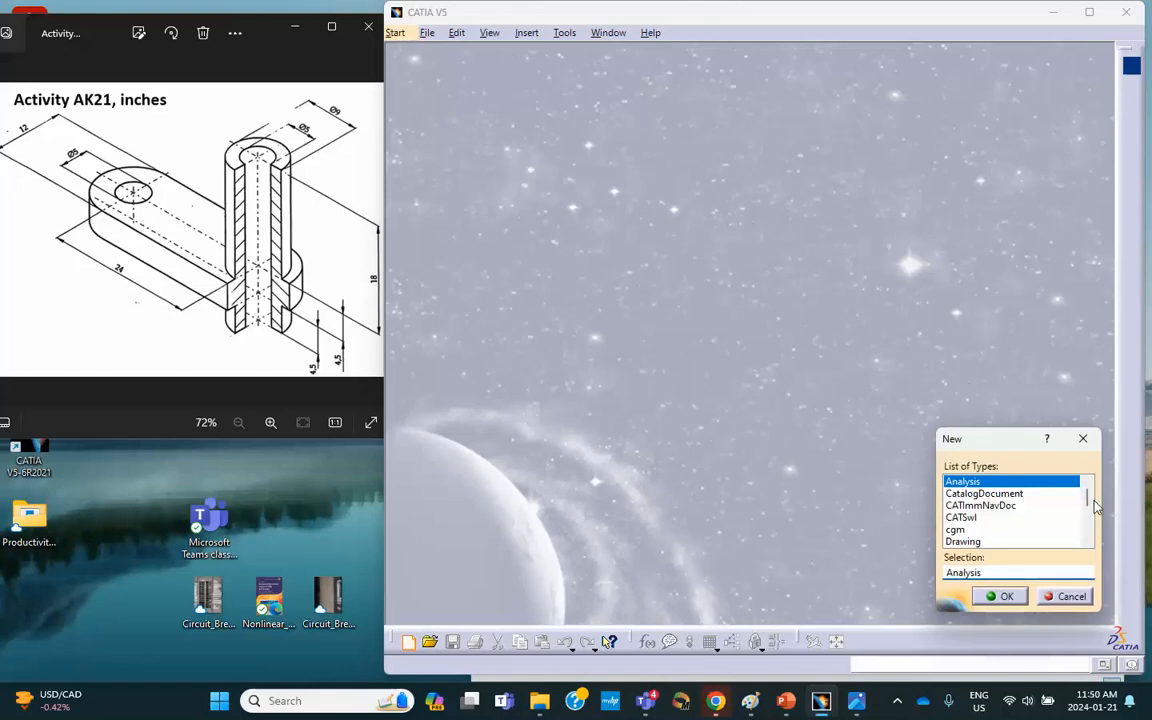
scroll(1020, 508, "down", 4)
left_click(958, 481)
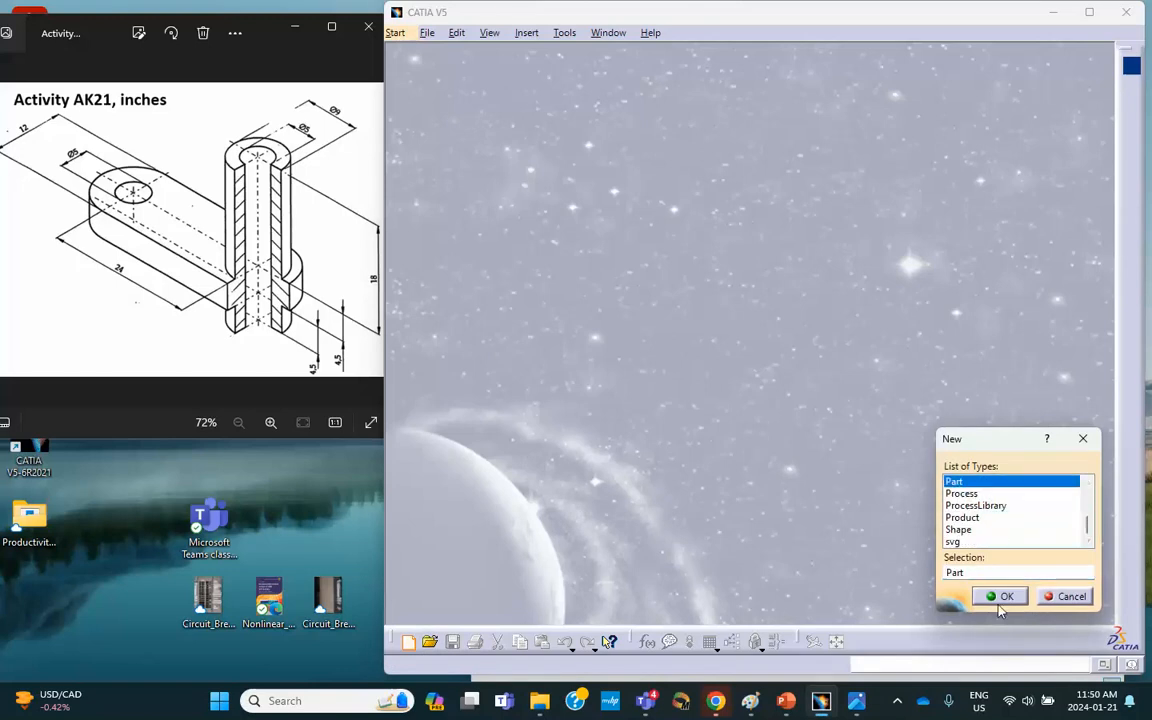
left_click(1000, 599)
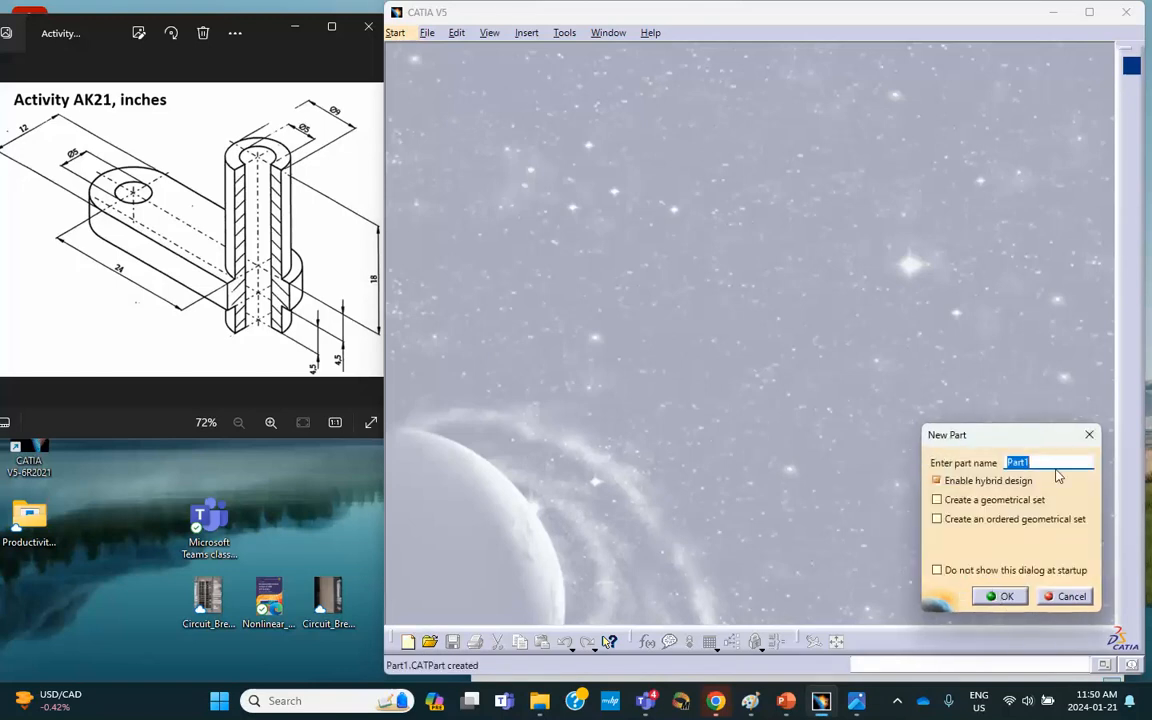
type("A")
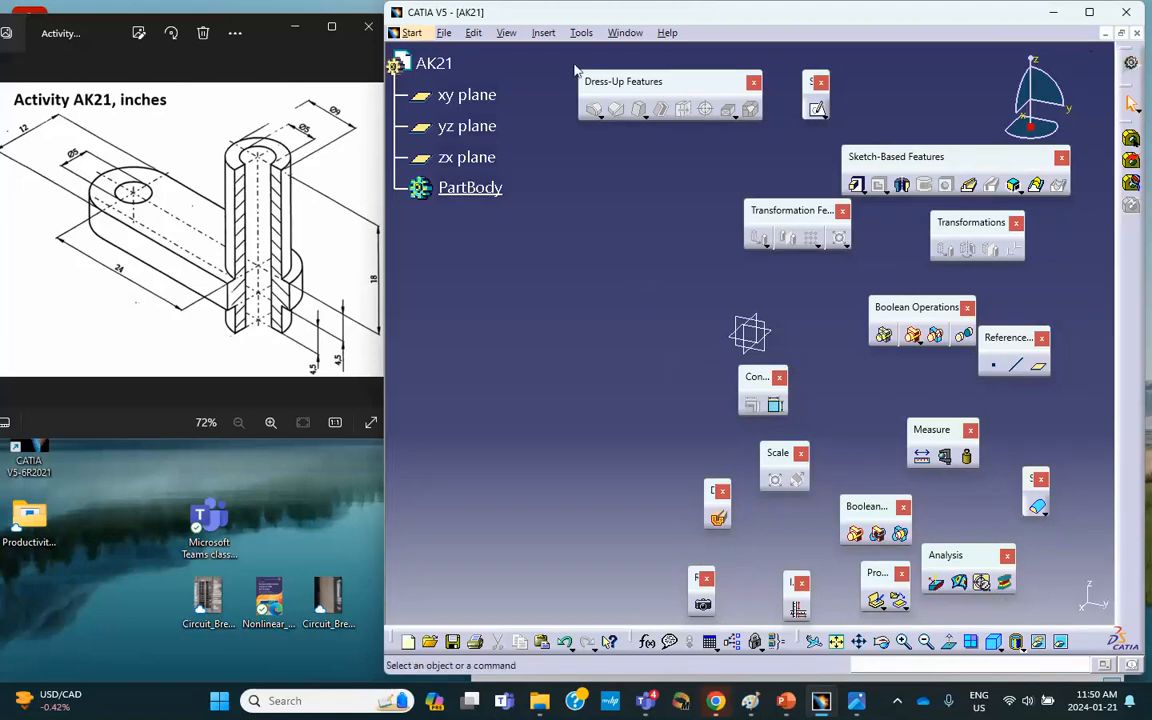
Switch the part to the Wireframe and Surface Design workbench.
left_click(412, 33)
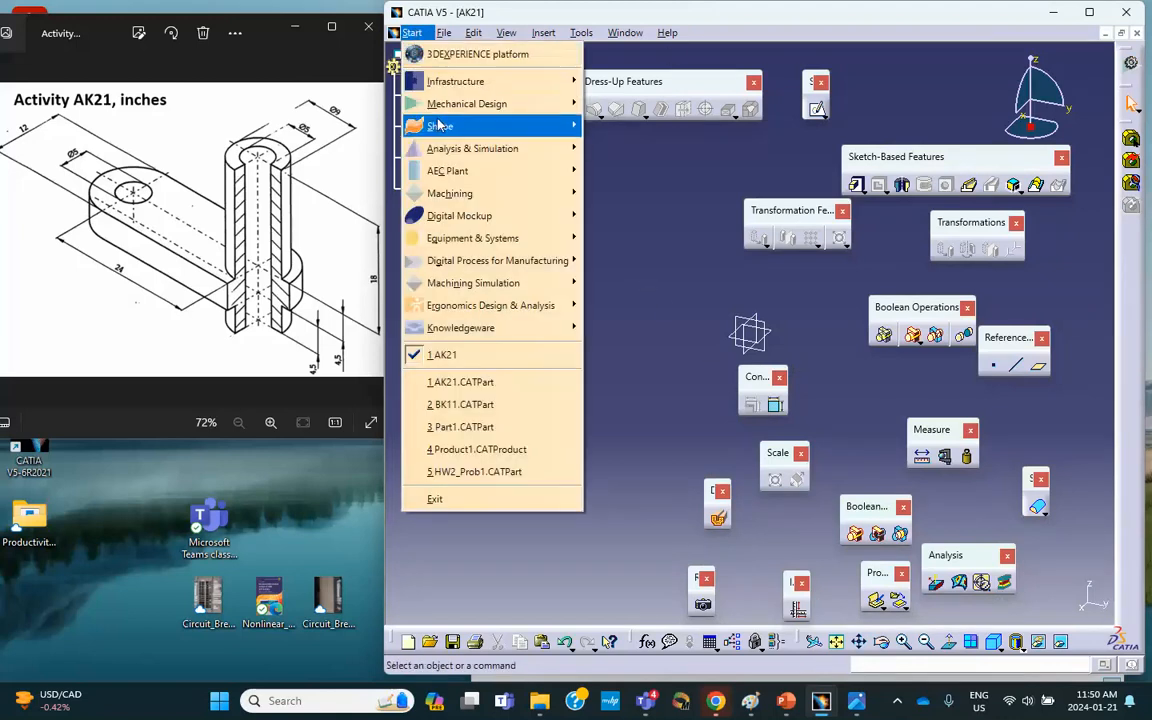
mouse_move(444, 110)
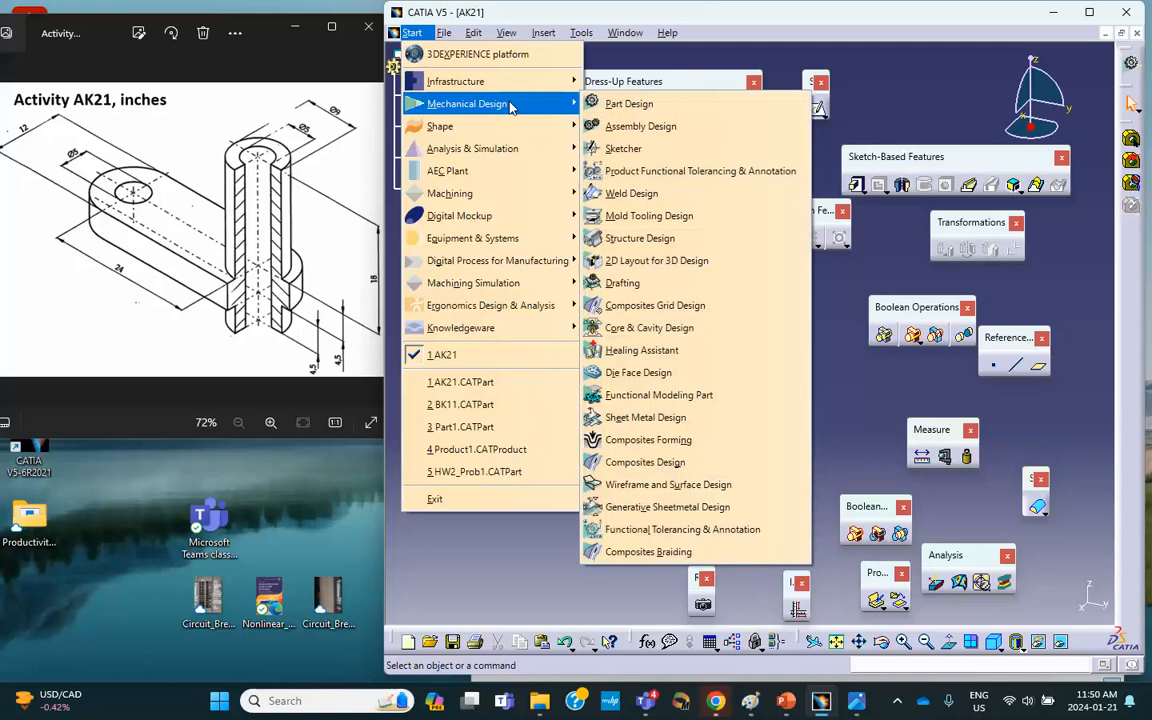
left_click(665, 484)
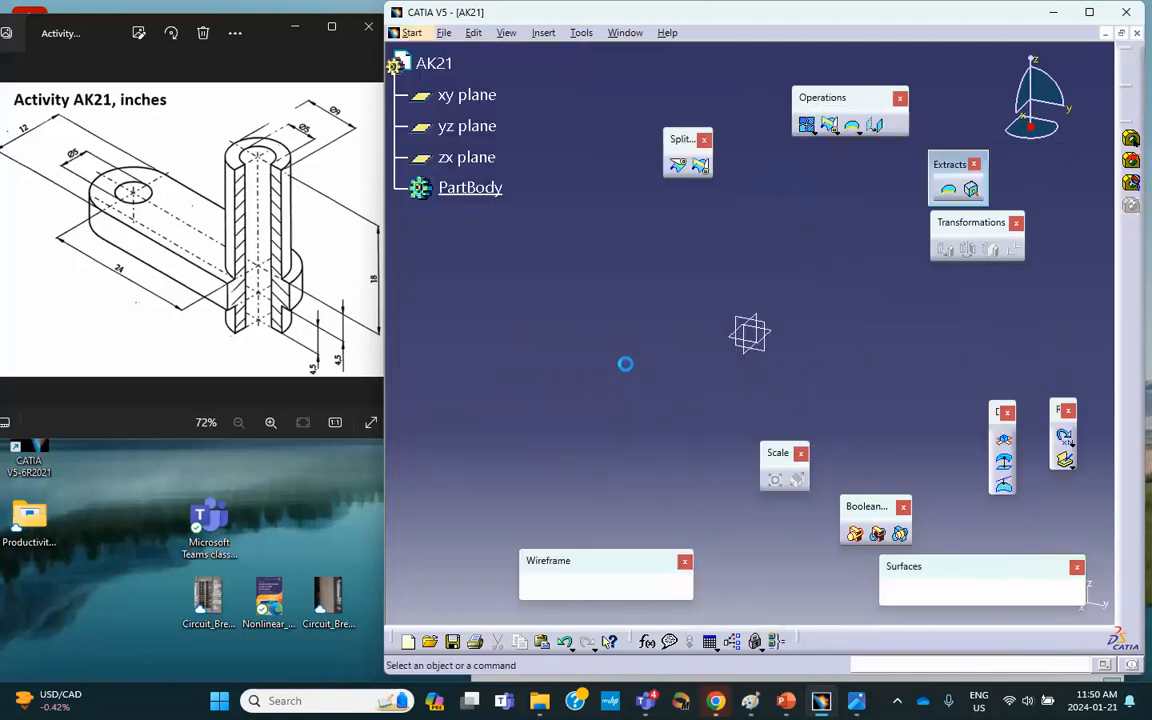
Start a sketch on the yz plane and move the Sketch tools toolbar clear of the drawing area.
left_click(762, 326)
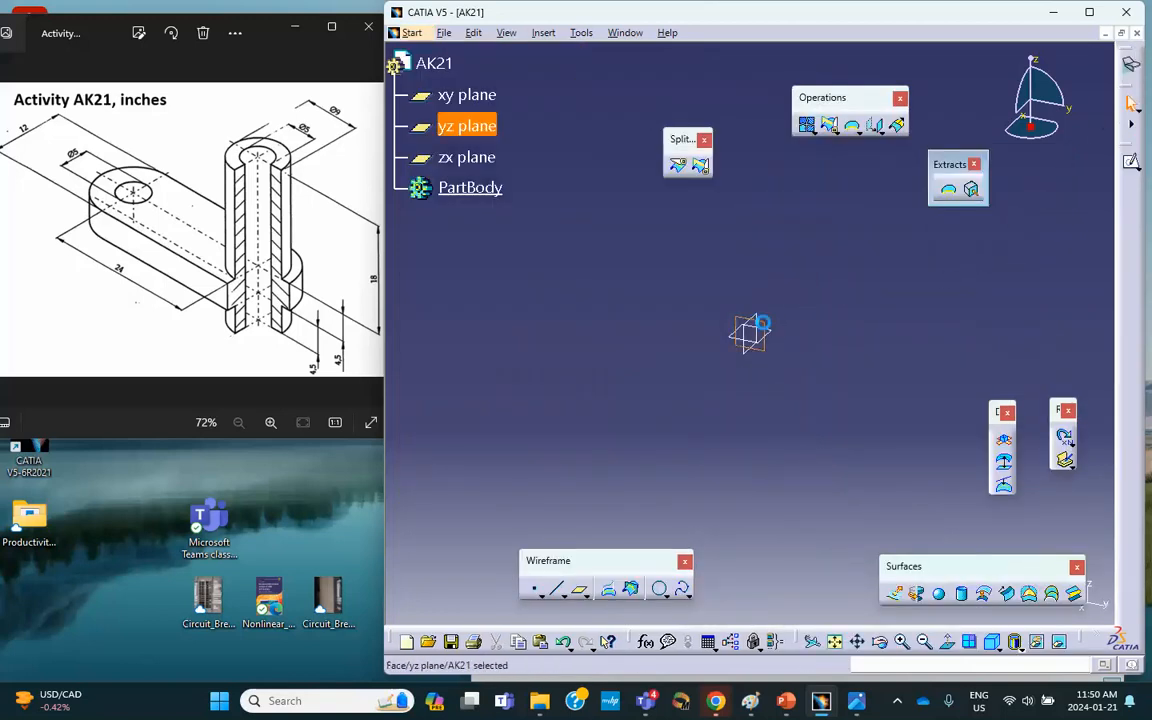
left_click(1132, 159)
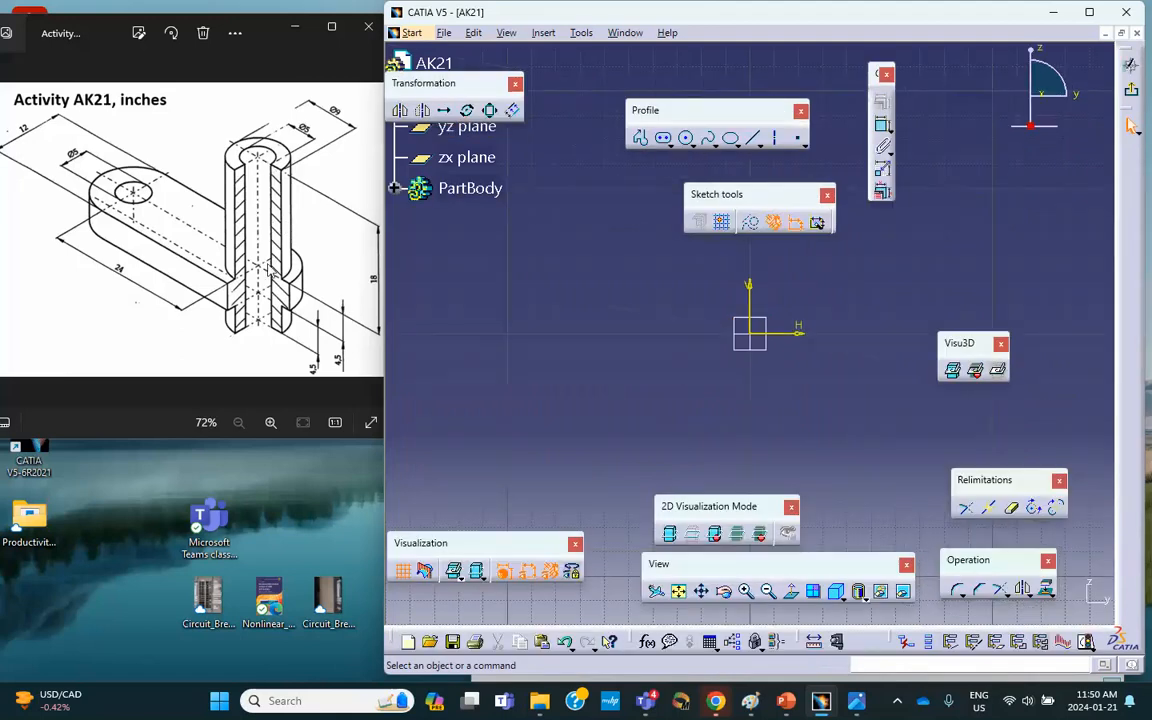
middle_click_drag(503, 259, 436, 306)
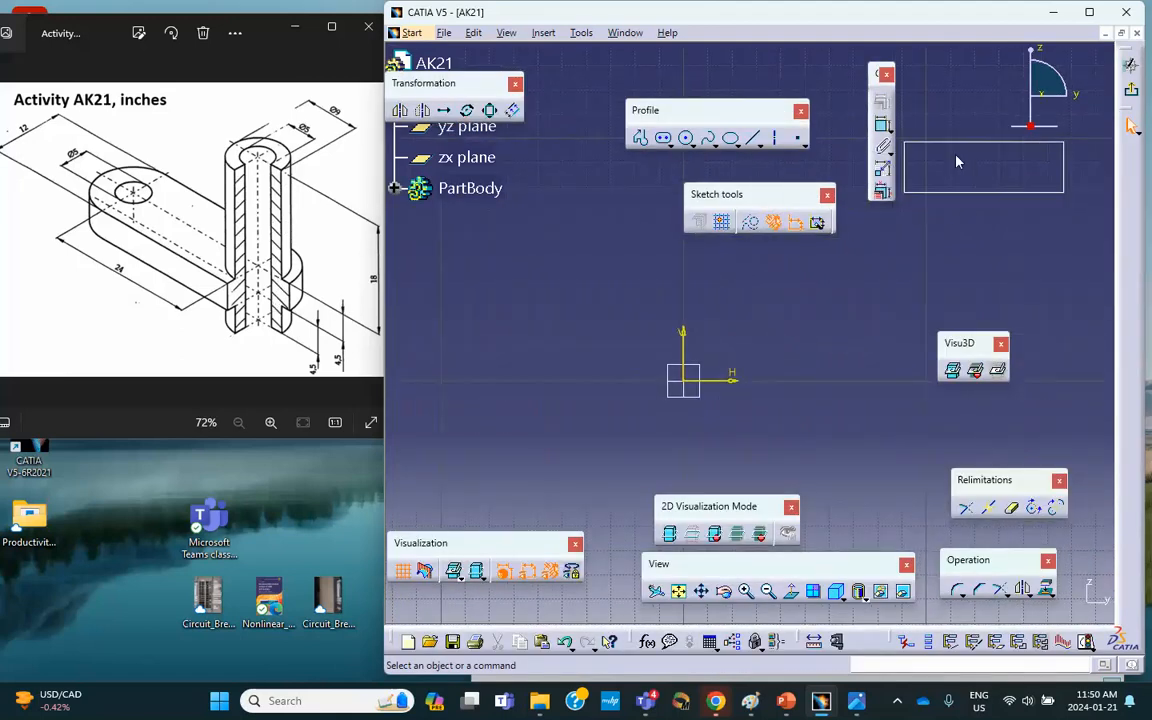
left_click_drag(957, 161, 958, 162)
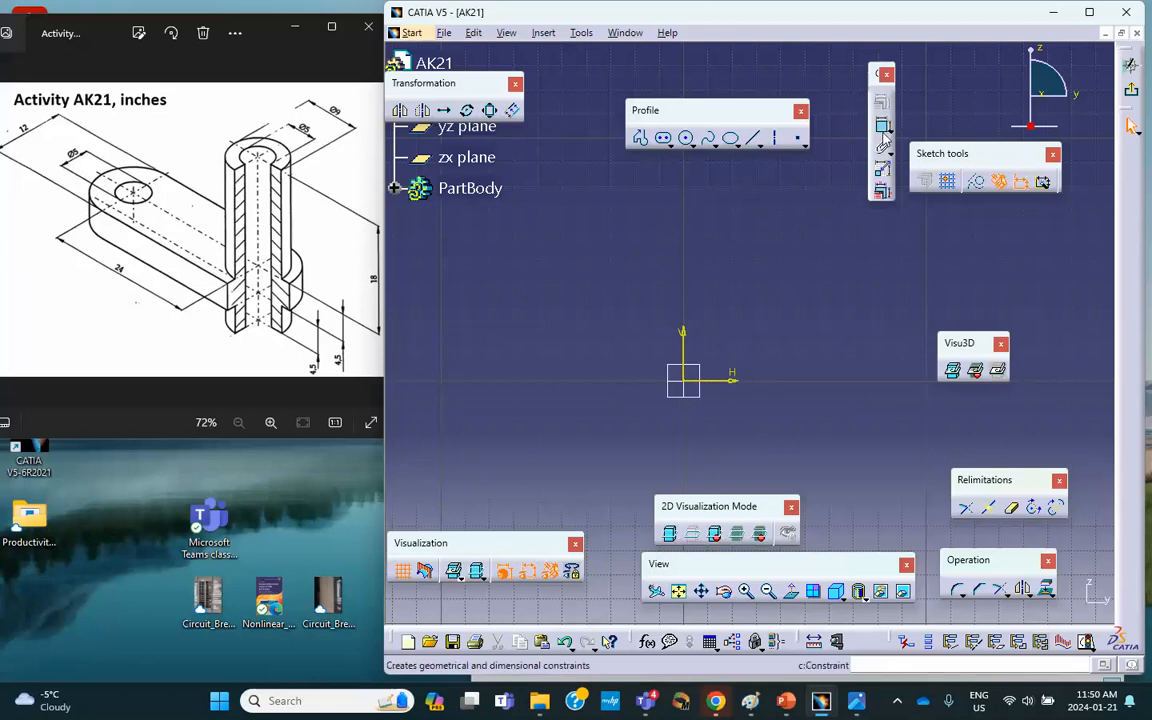
Sketch a closed tube half-profile with a small flange below the H axis, its vertical edges about 0.58 and 0.89 in from the V axis.
left_click(640, 137)
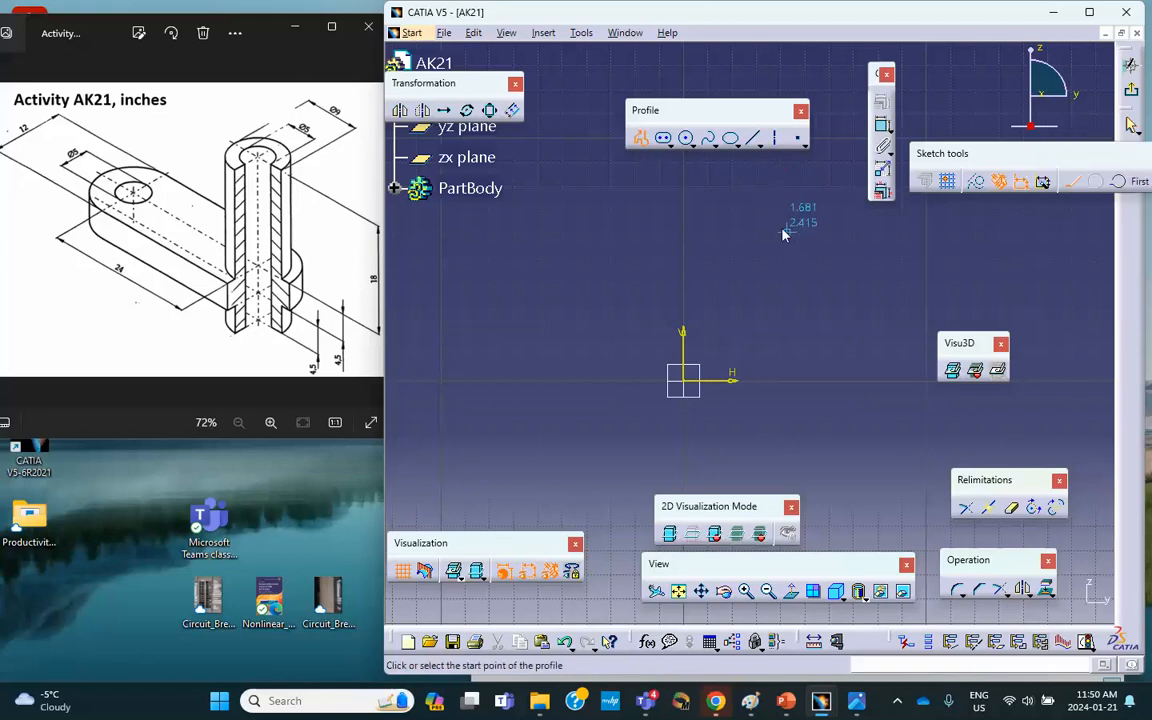
left_click(739, 184)
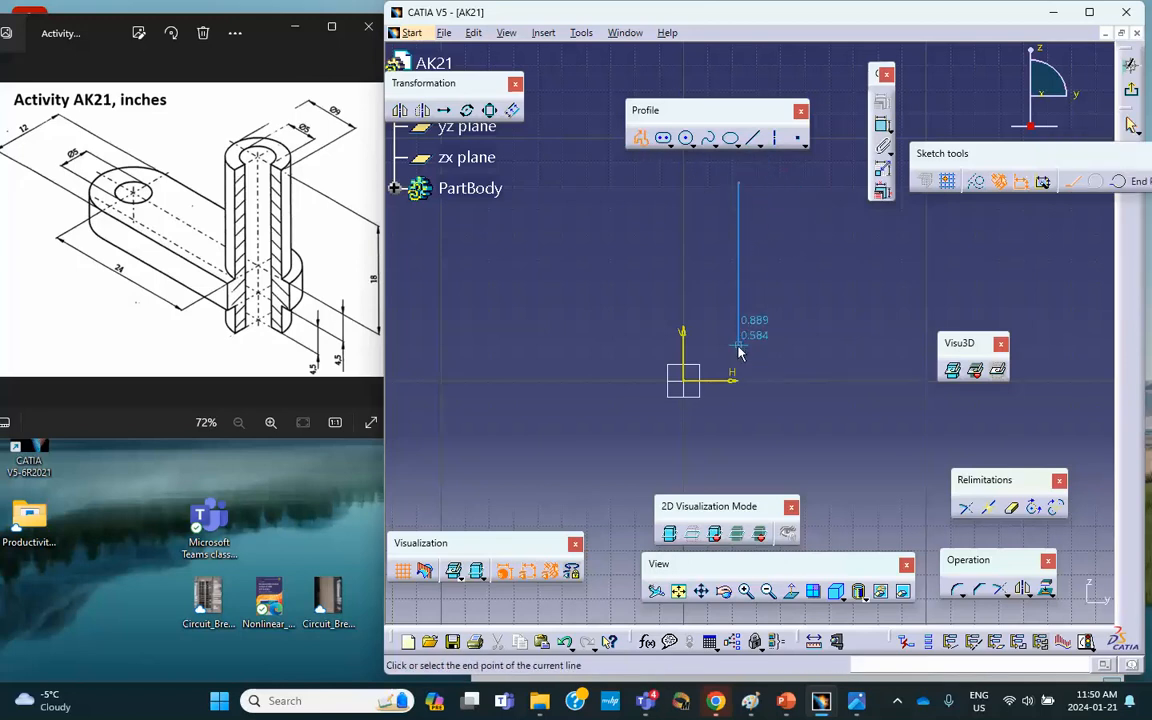
left_click(739, 377)
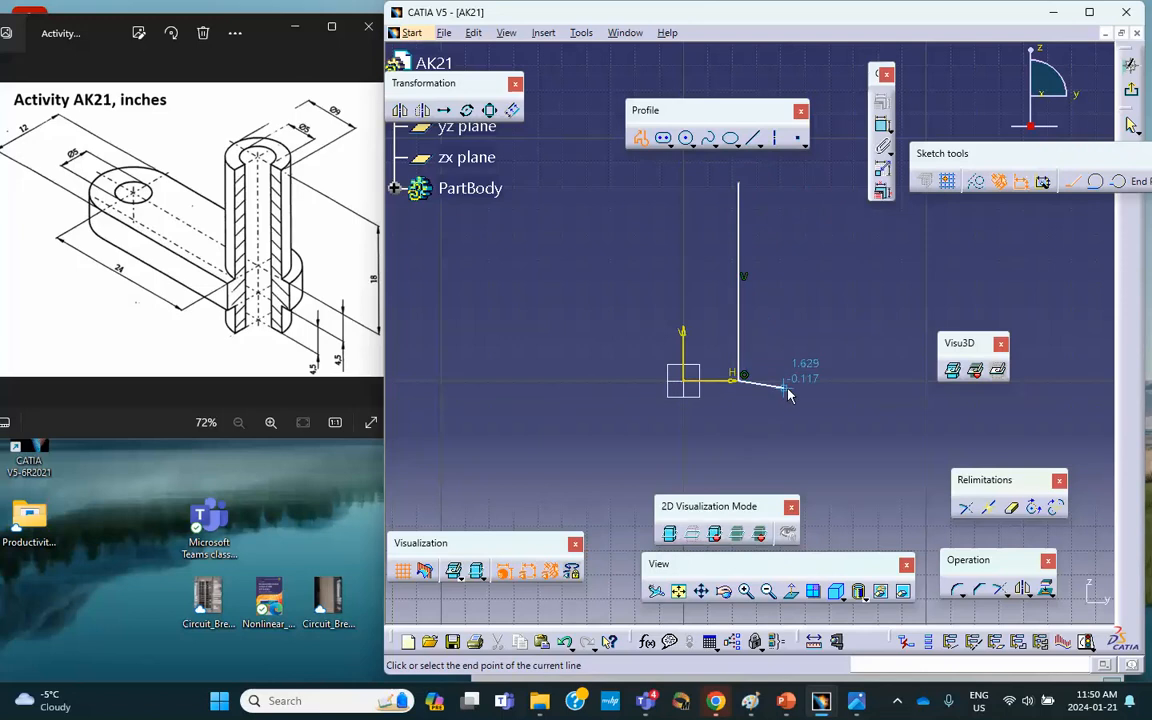
left_click(787, 379)
left_click(787, 404)
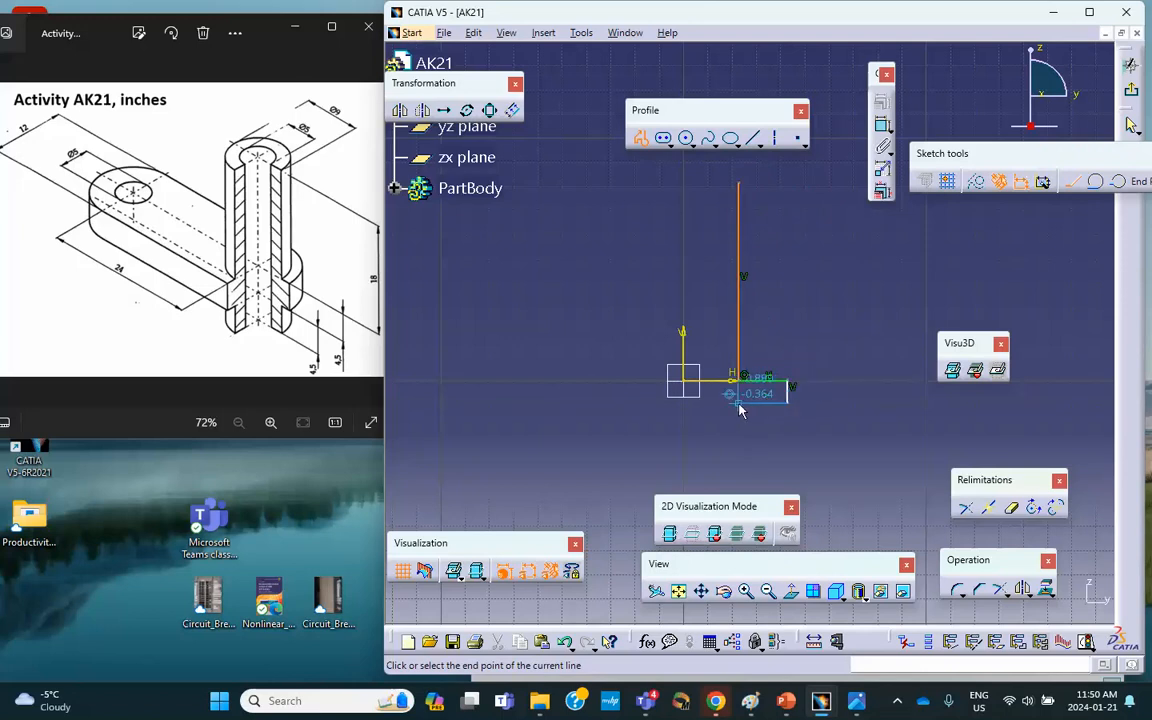
left_click(740, 398)
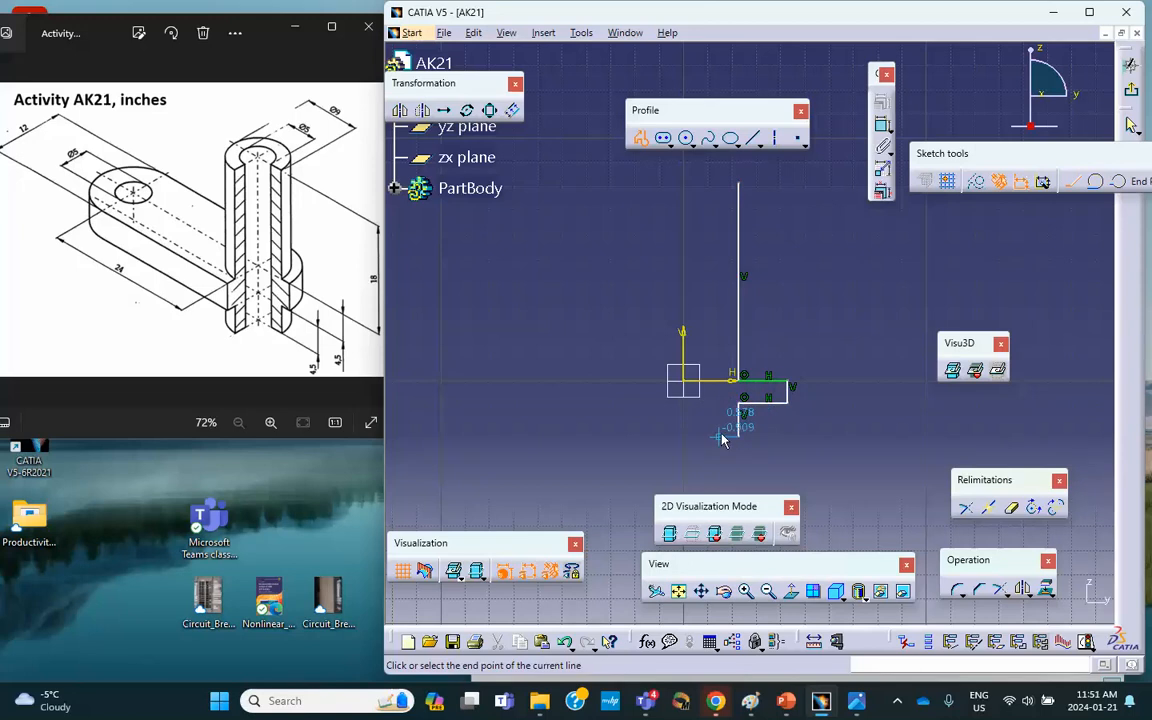
left_click(720, 436)
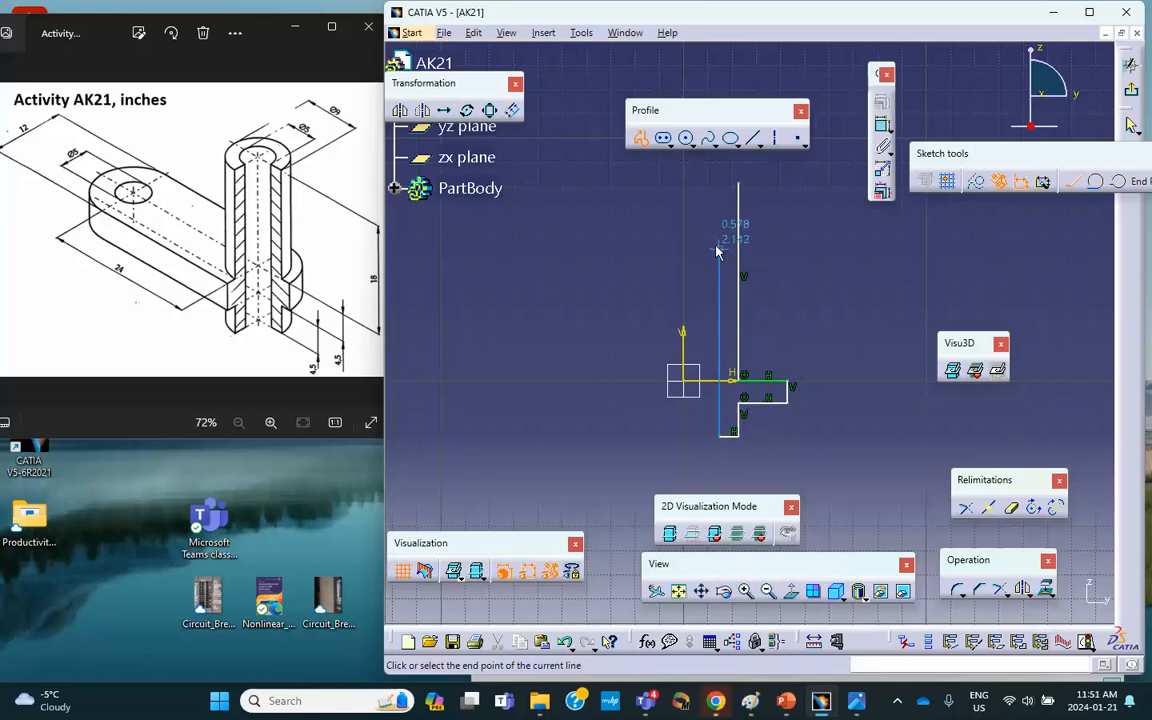
left_click(718, 184)
left_click(746, 186)
left_click(797, 244)
key("Escape")
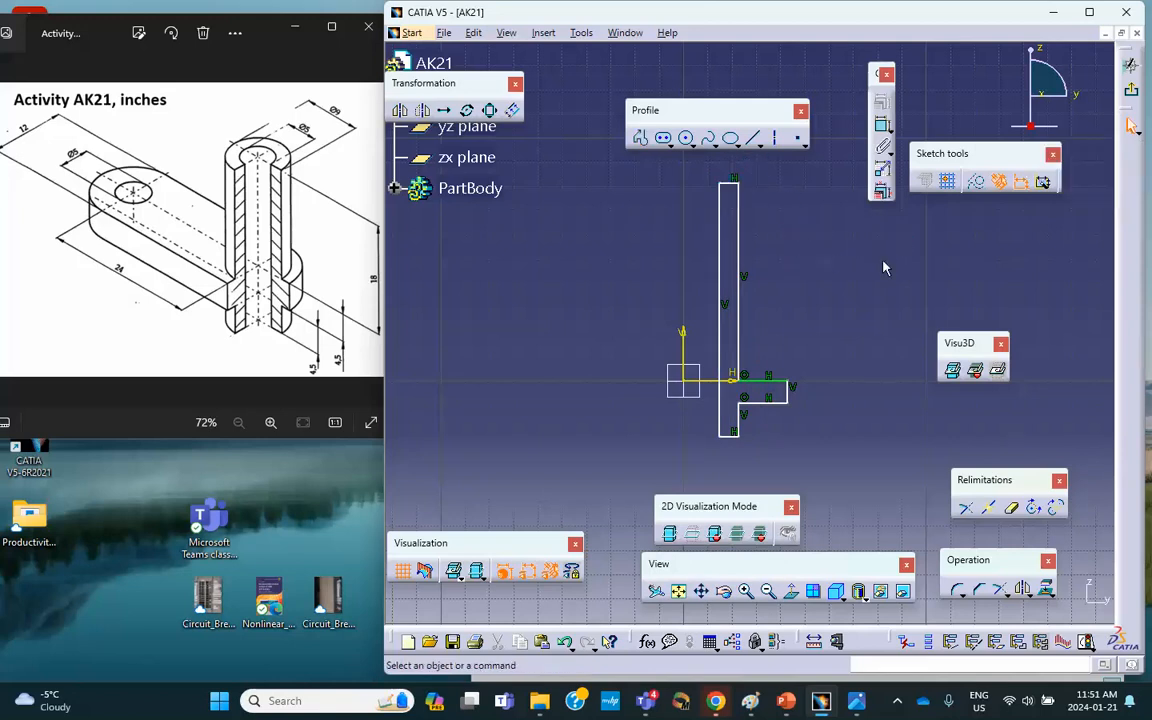
Dimension the distance from the V axis to the profile's inner vertical edge.
left_click(882, 125)
left_click(720, 320)
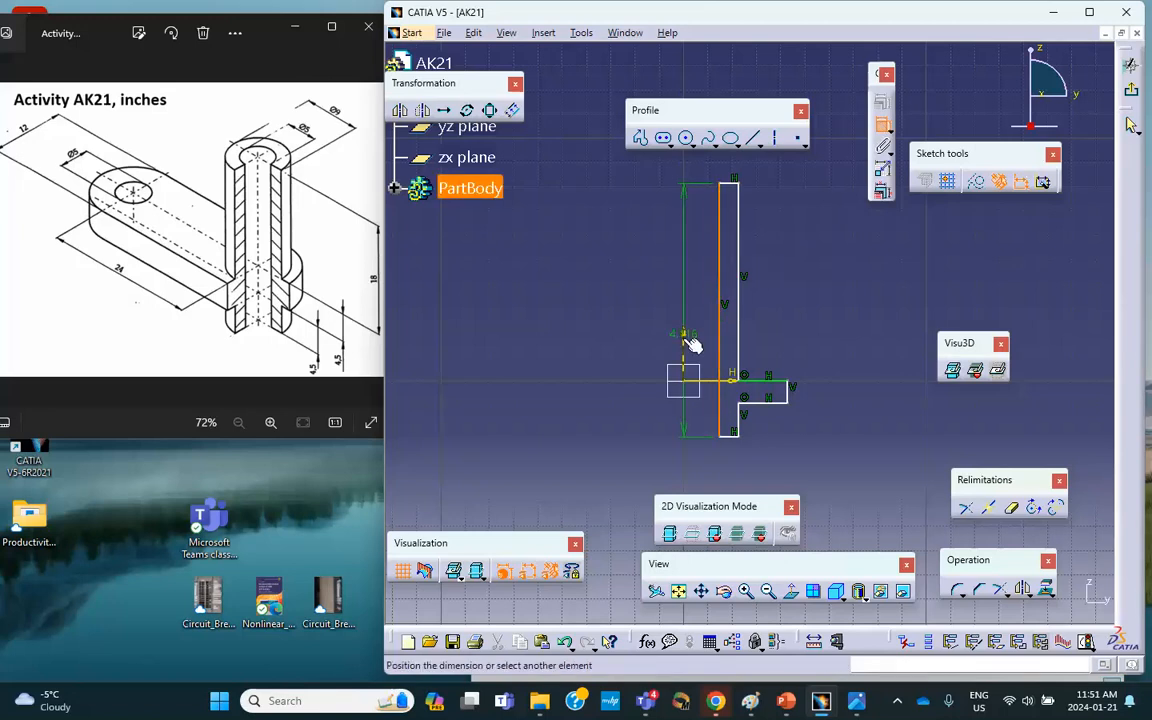
left_click(694, 304)
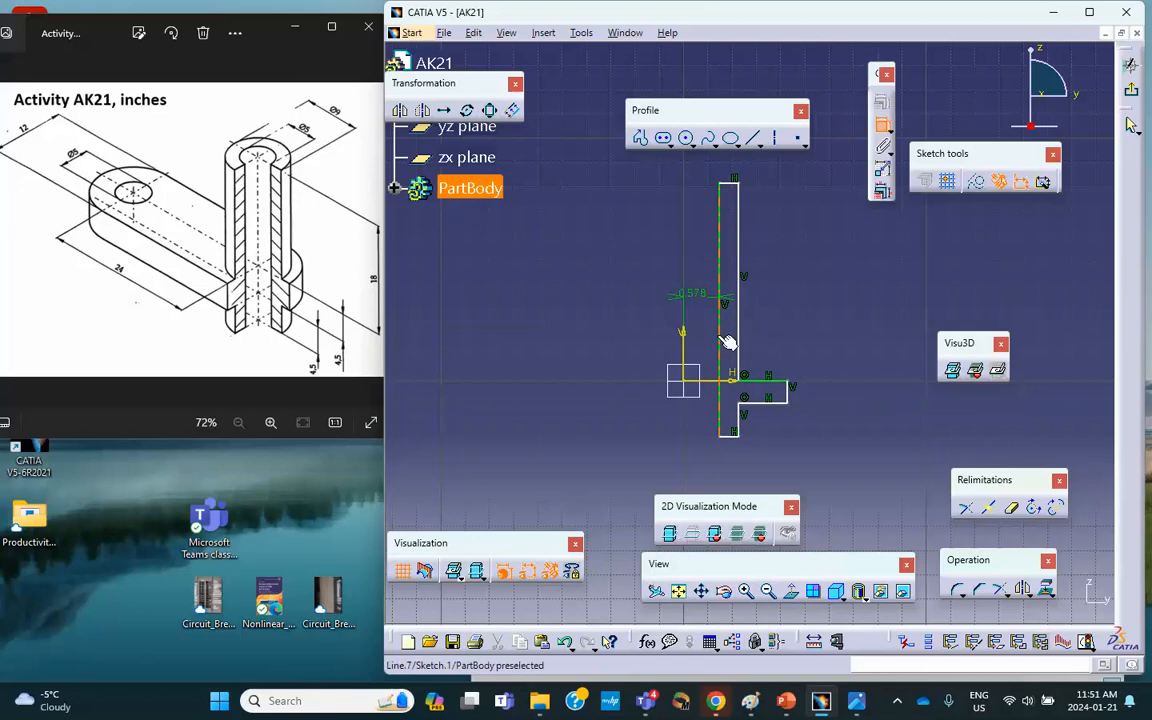
left_click(788, 385)
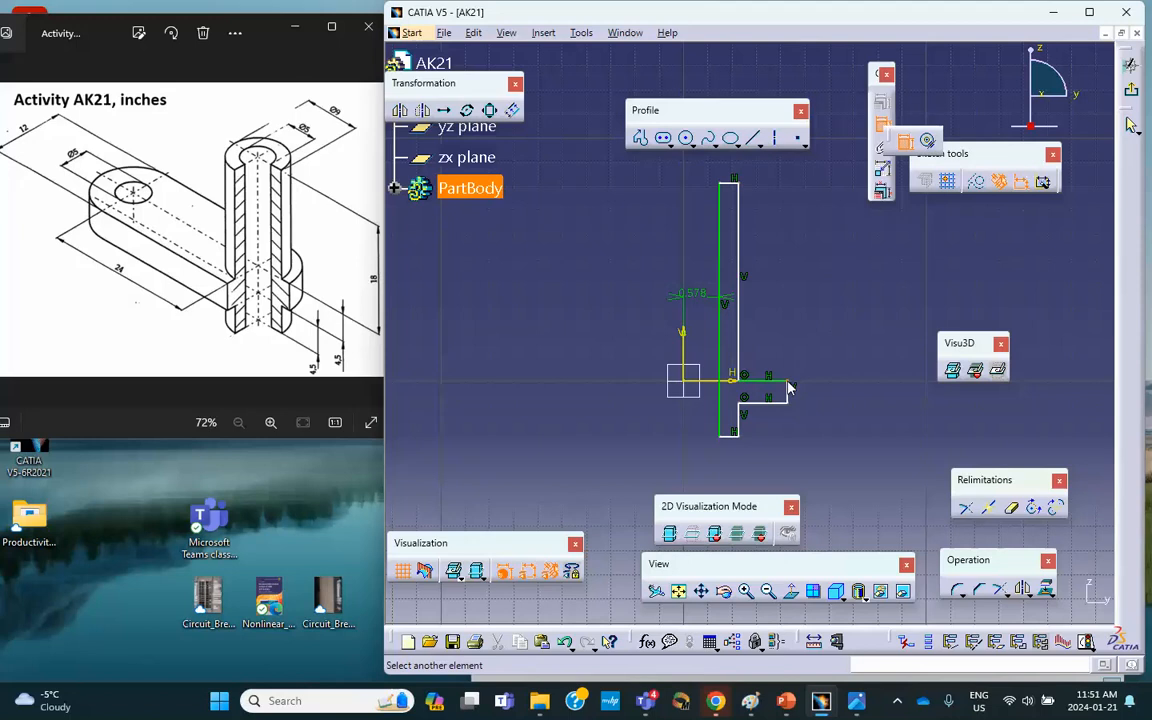
left_click(905, 144)
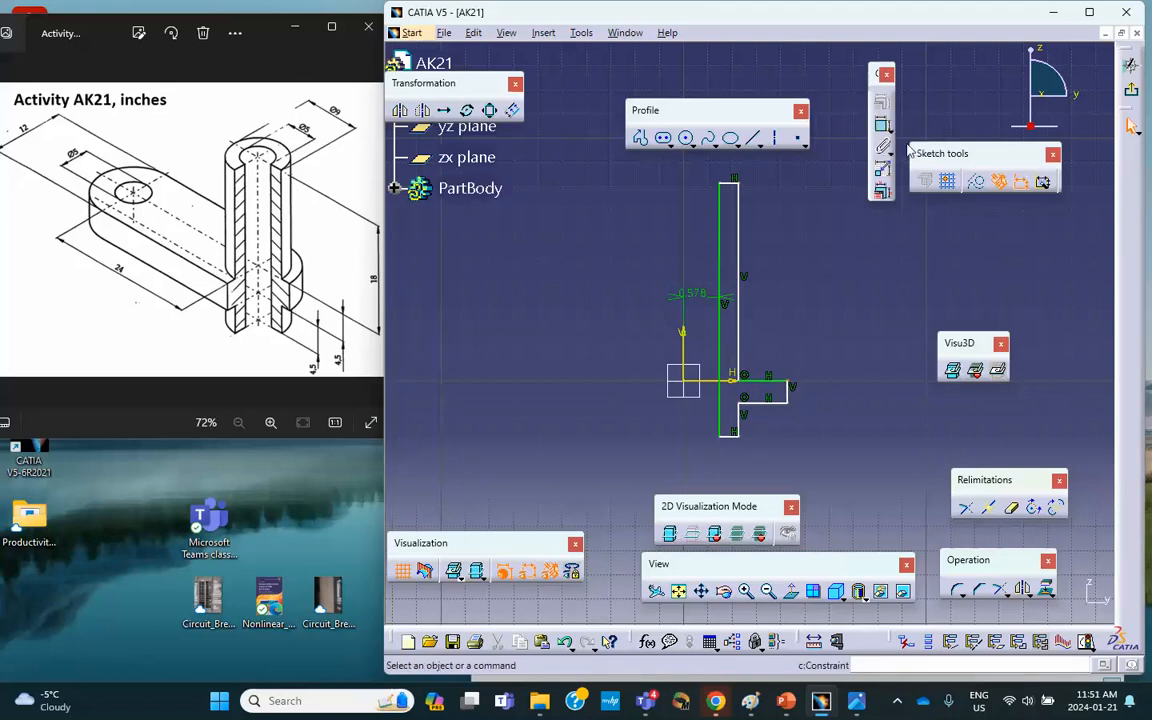
Stretch the profile's flange and outer vertical edge away from the V axis and lower its top edge slightly.
left_click_drag(800, 388, 895, 378)
left_click_drag(745, 385, 853, 383)
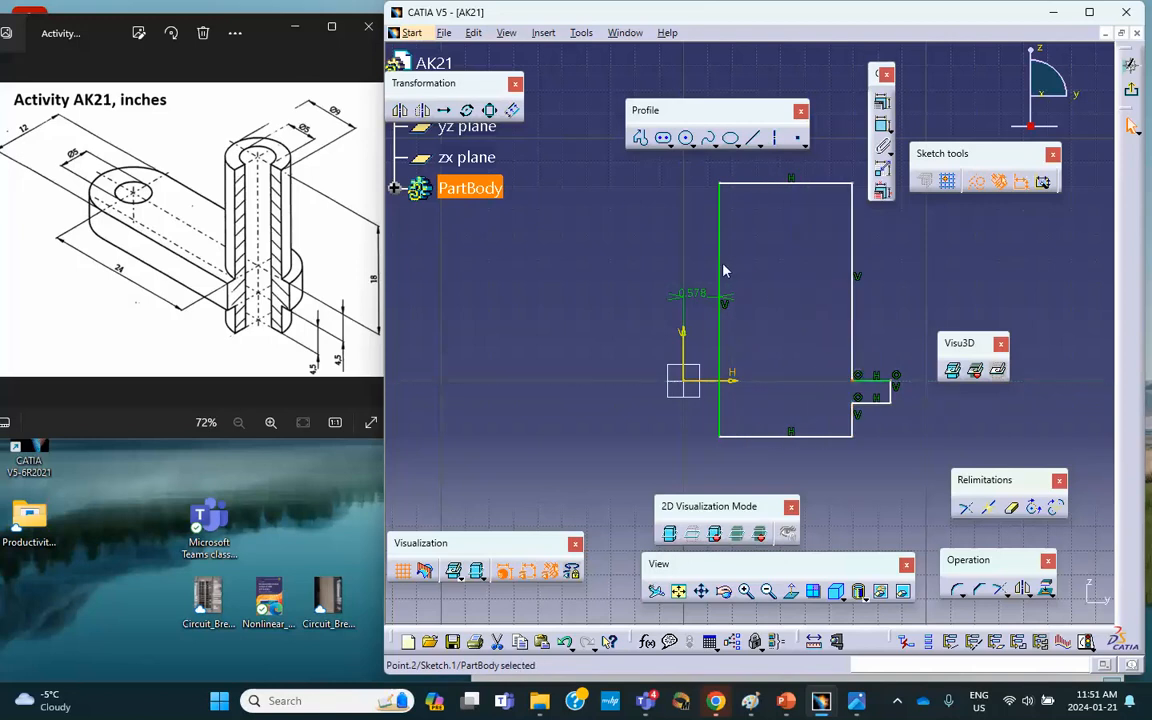
left_click_drag(721, 258, 793, 272)
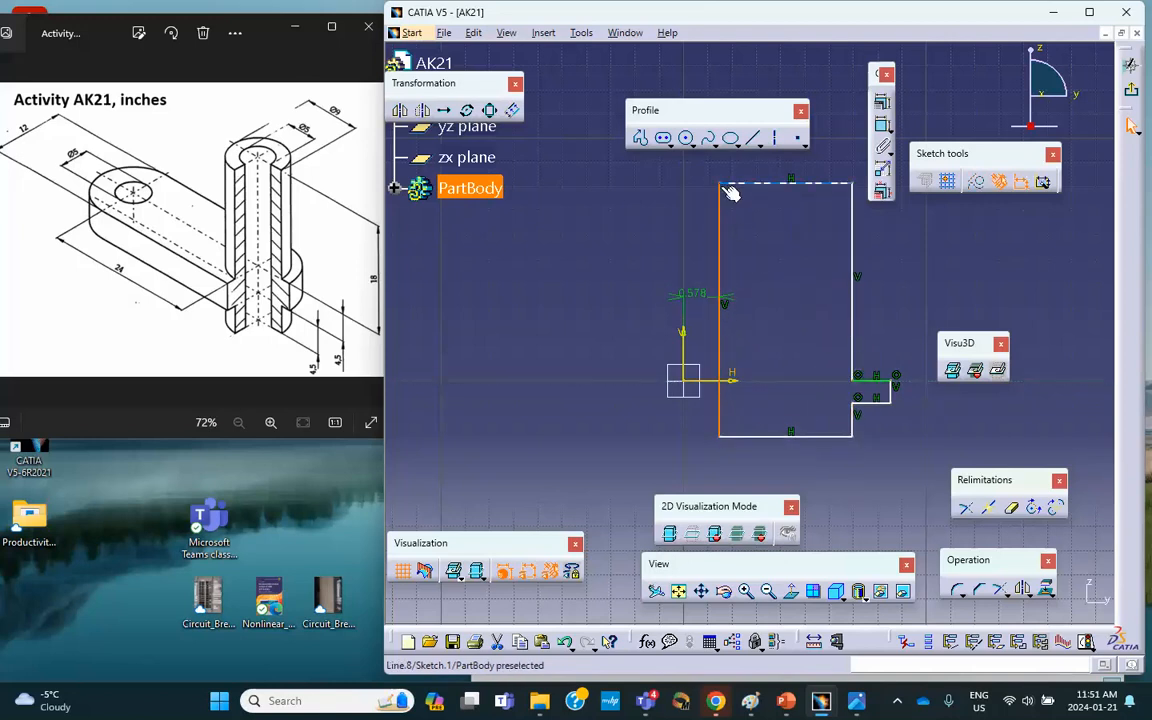
mouse_move(720, 185)
left_mouse_down()
mouse_move(774, 193)
mouse_move(735, 194)
left_mouse_up()
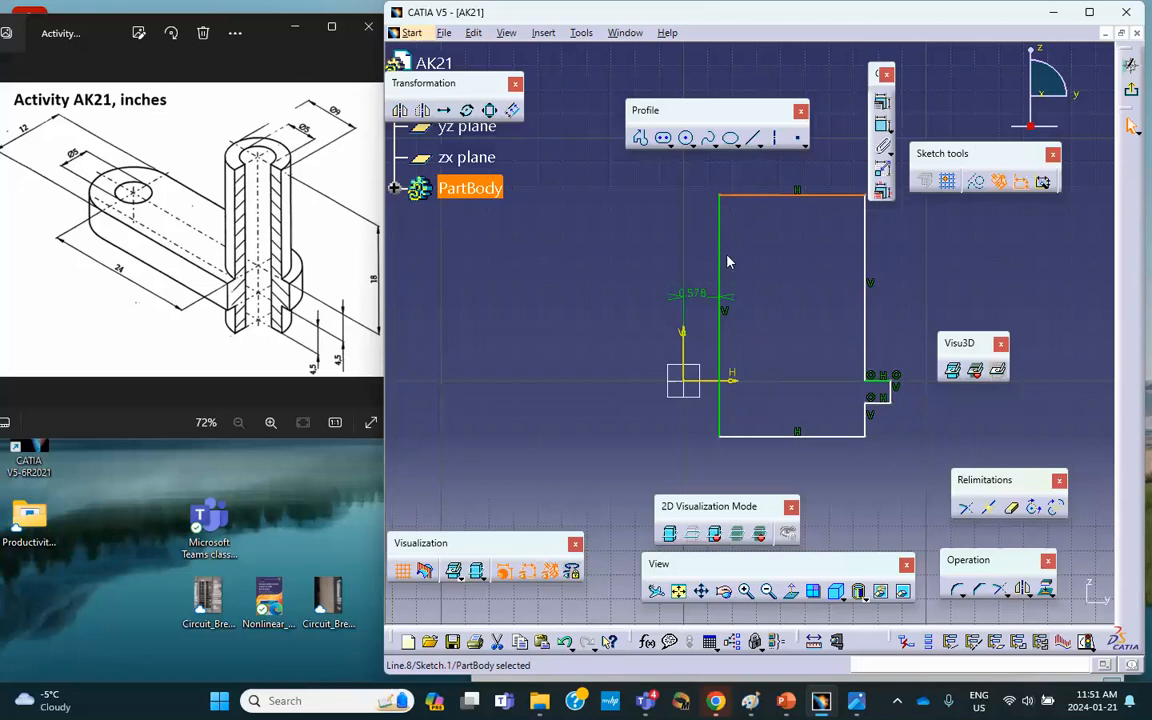
Set the inner vertical edge's distance from the V axis to 2.5 in.
left_click(709, 297)
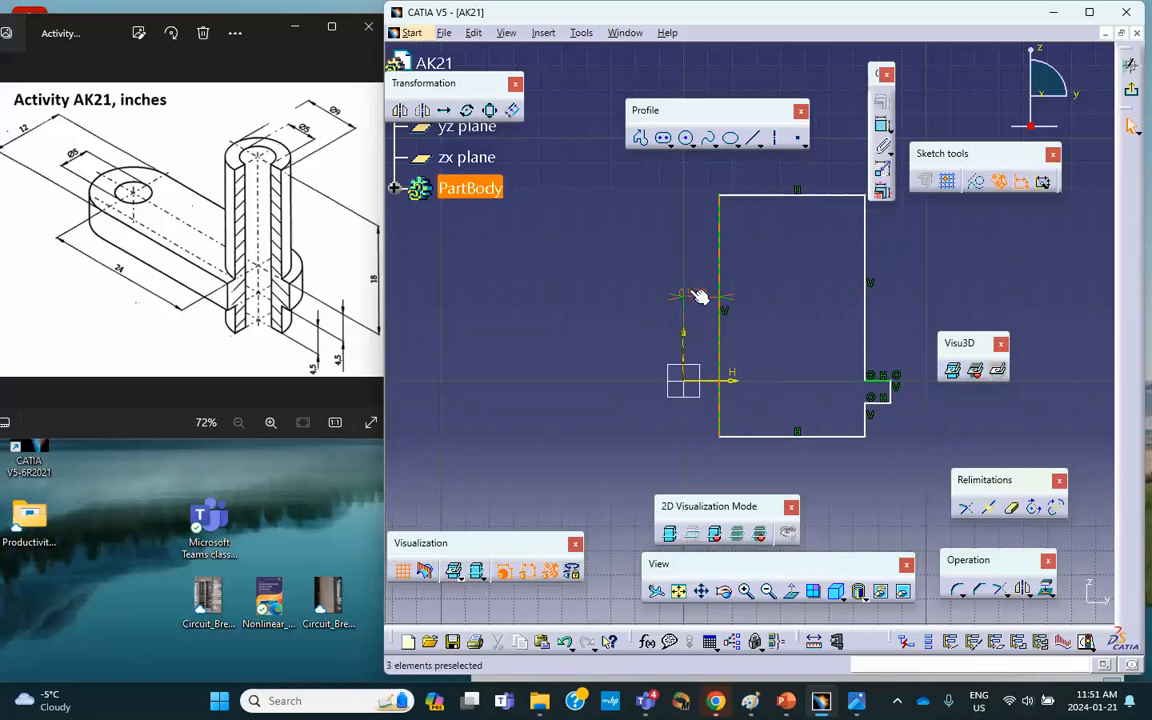
double_click(692, 297)
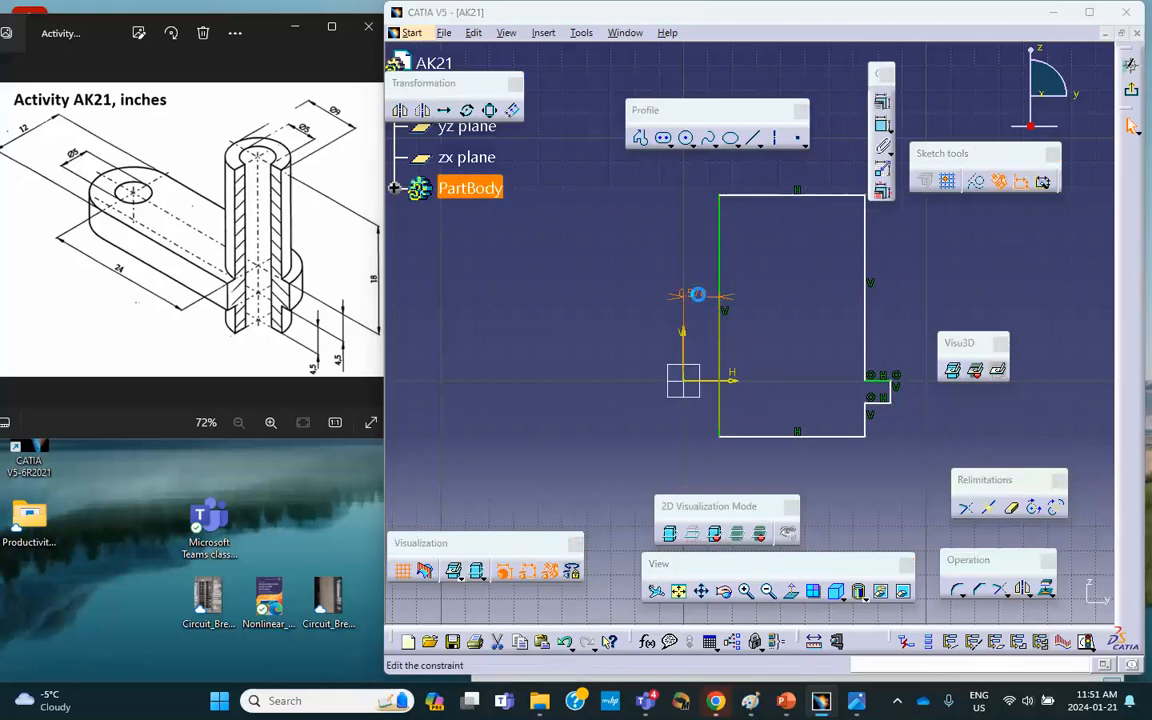
type("2")
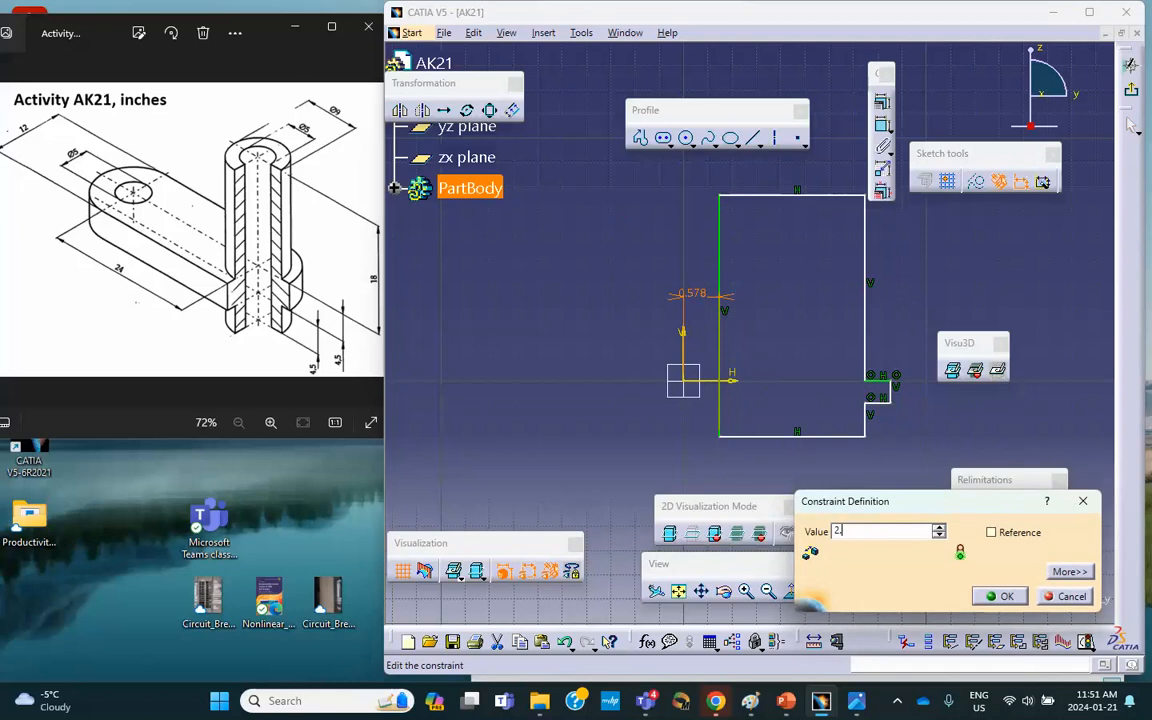
type(".5")
key("Return")
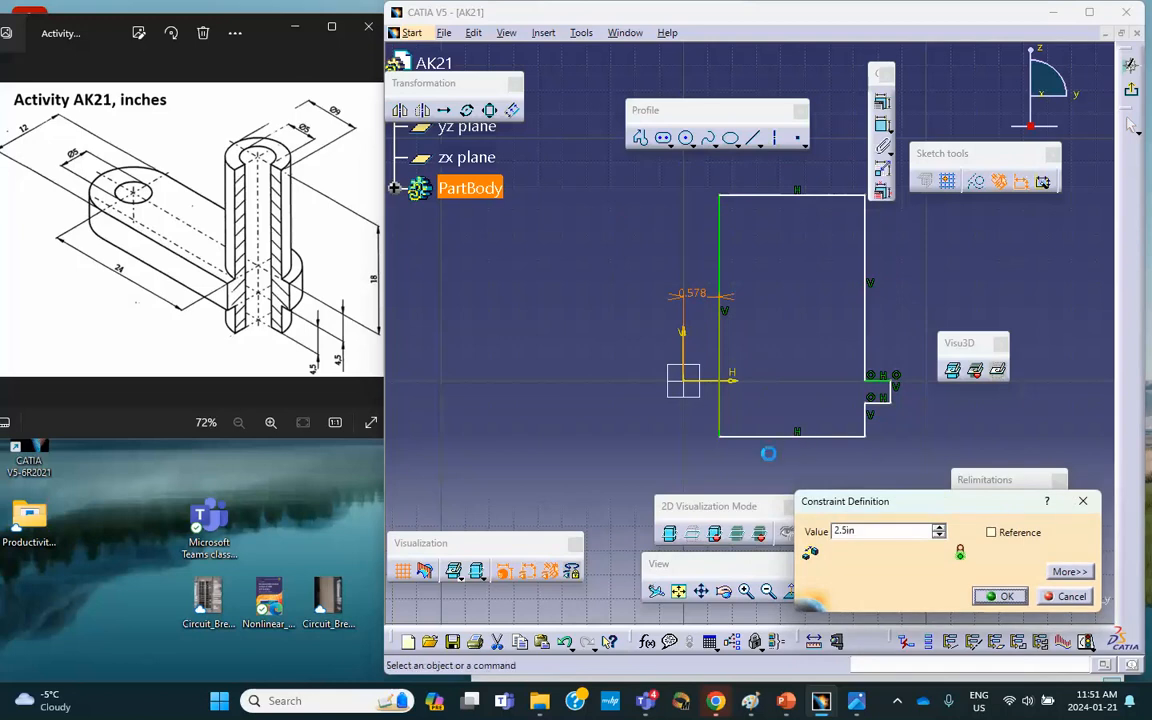
middle_click_drag(749, 441, 648, 443)
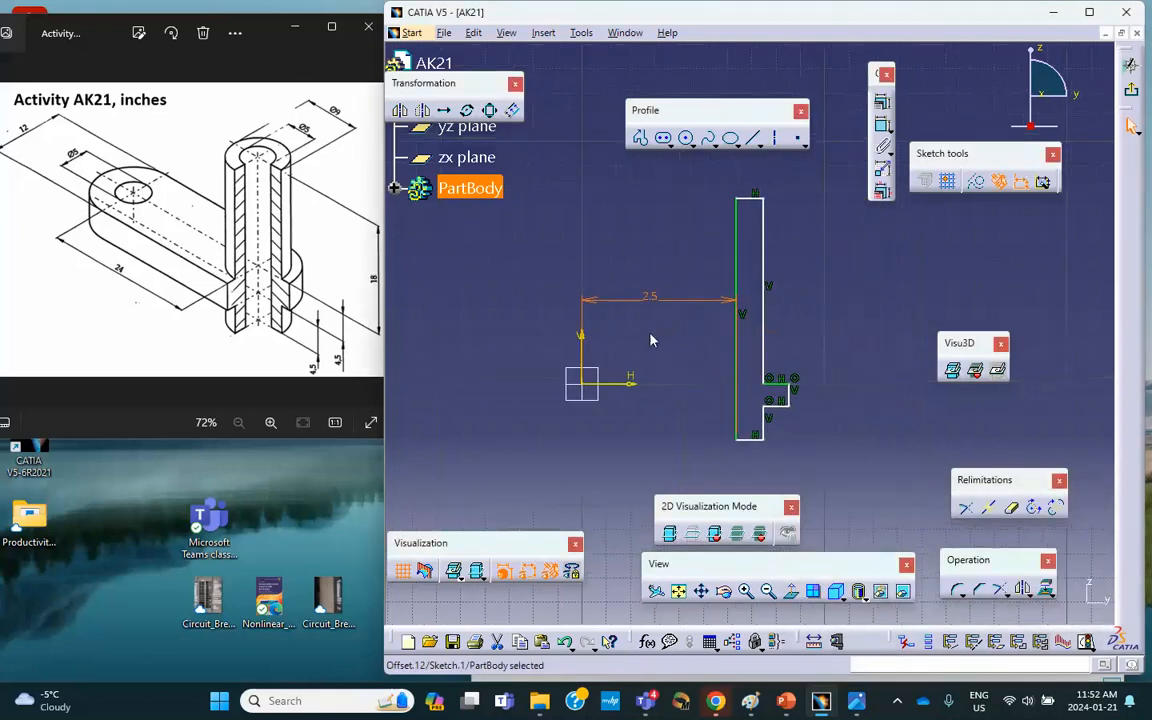
Dimension the outer vertical edge of the tube profile from the V axis and set the distance to 4.5 in.
left_click(772, 252)
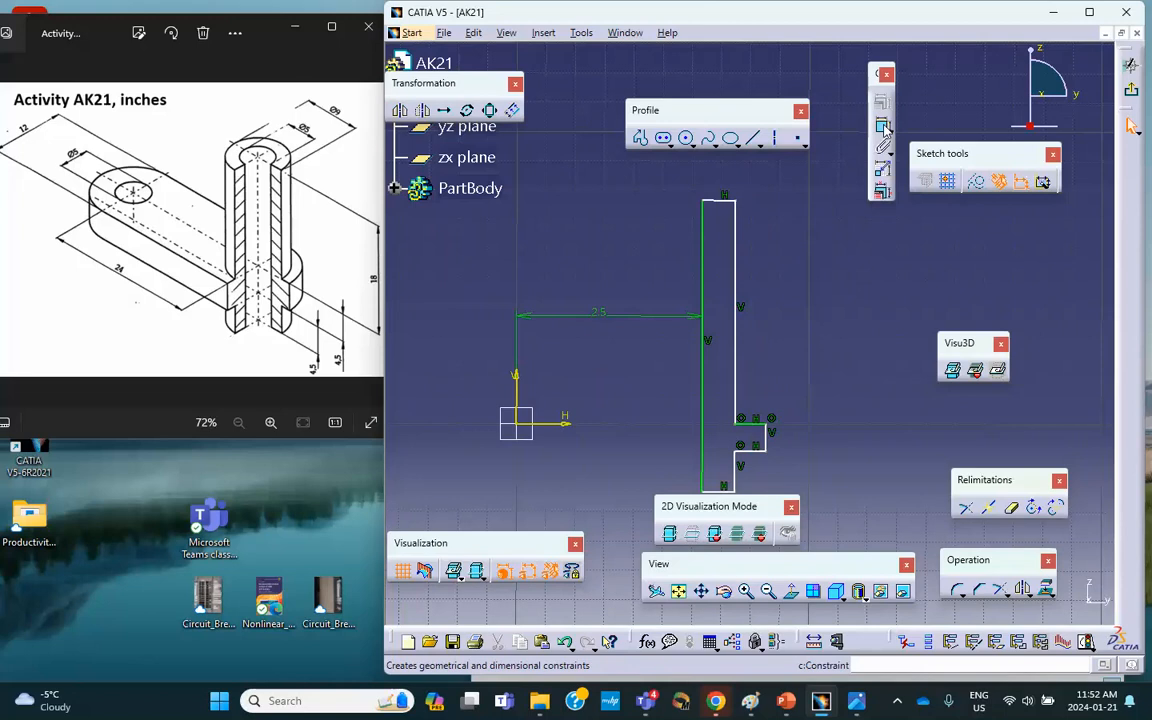
left_click(884, 125)
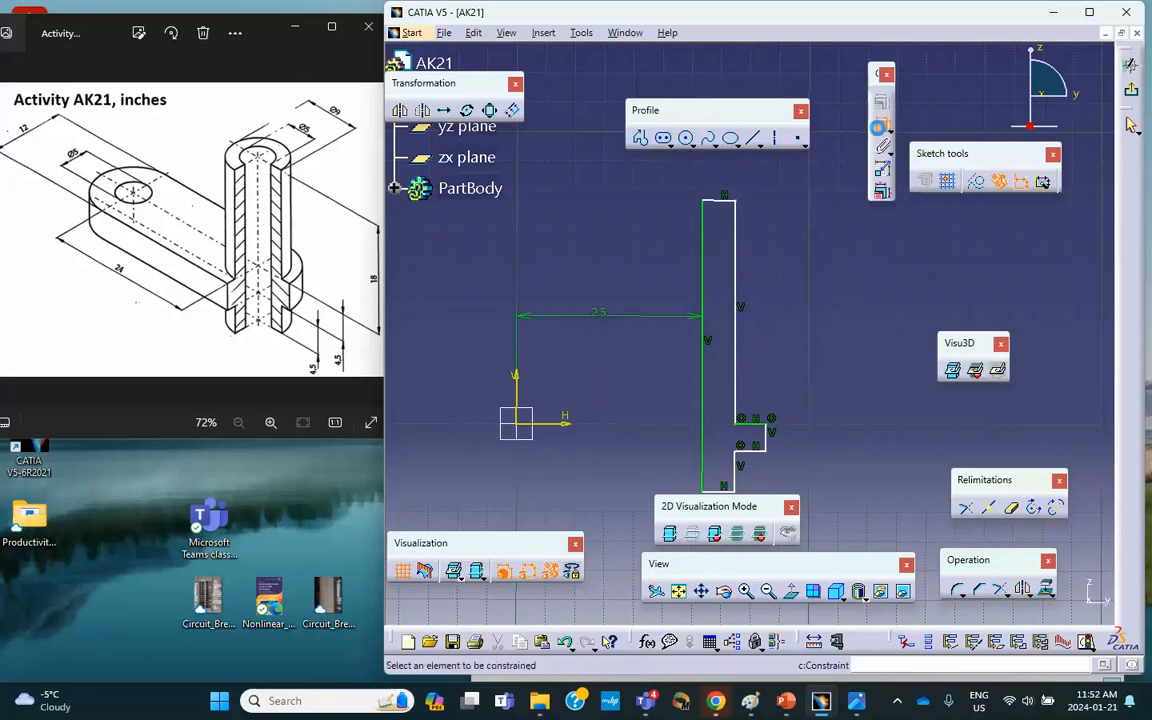
left_click(517, 389)
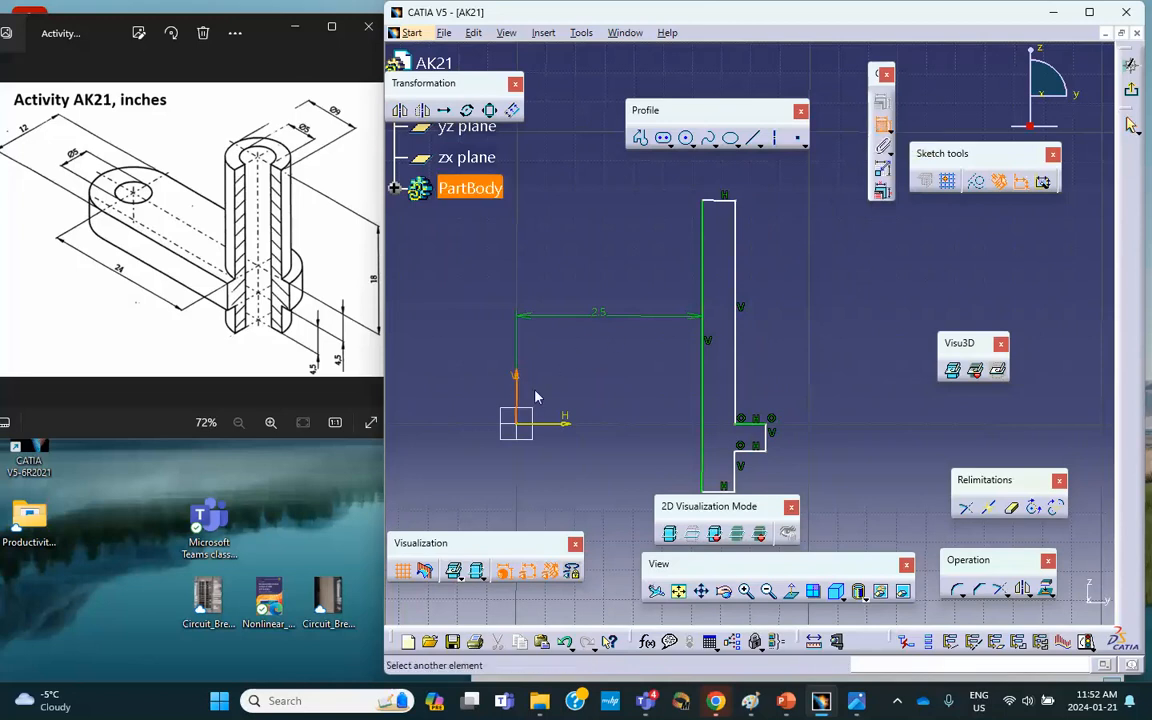
left_click(737, 400)
left_click(625, 240)
double_click(626, 240)
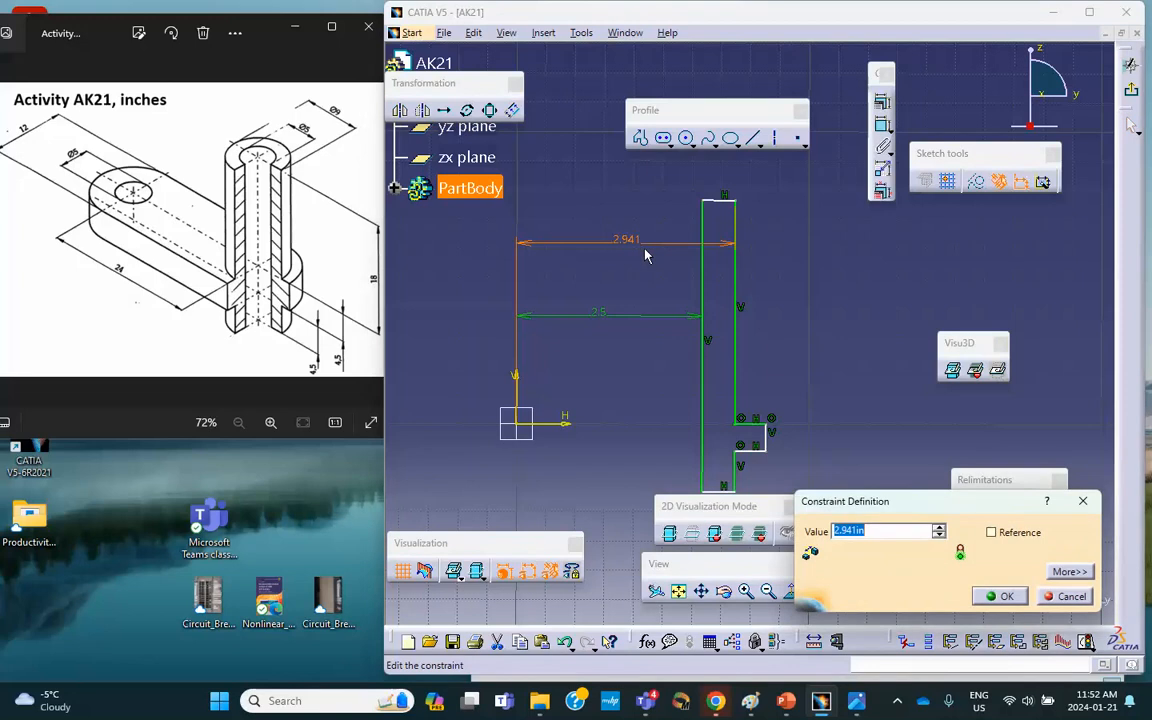
type("4.5")
key("Return")
left_click(885, 347)
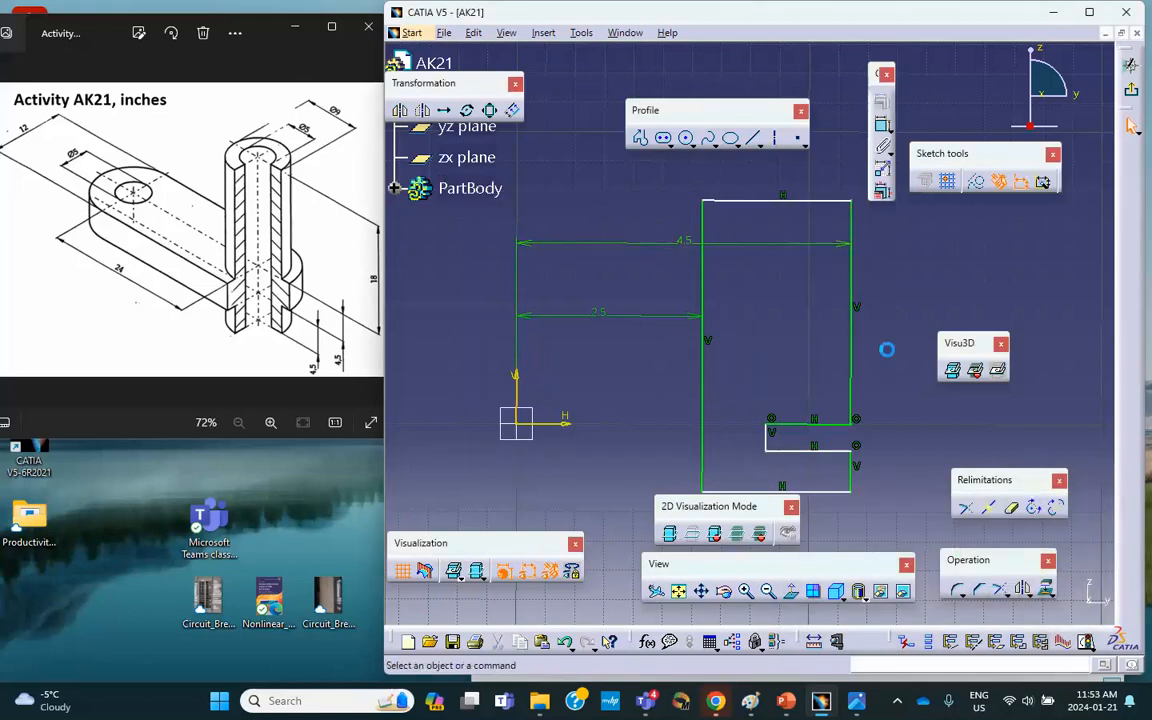
Pull the flange's vertical edge outward past the outer tube edge and dimension the flange's height.
left_click_drag(775, 440, 900, 437)
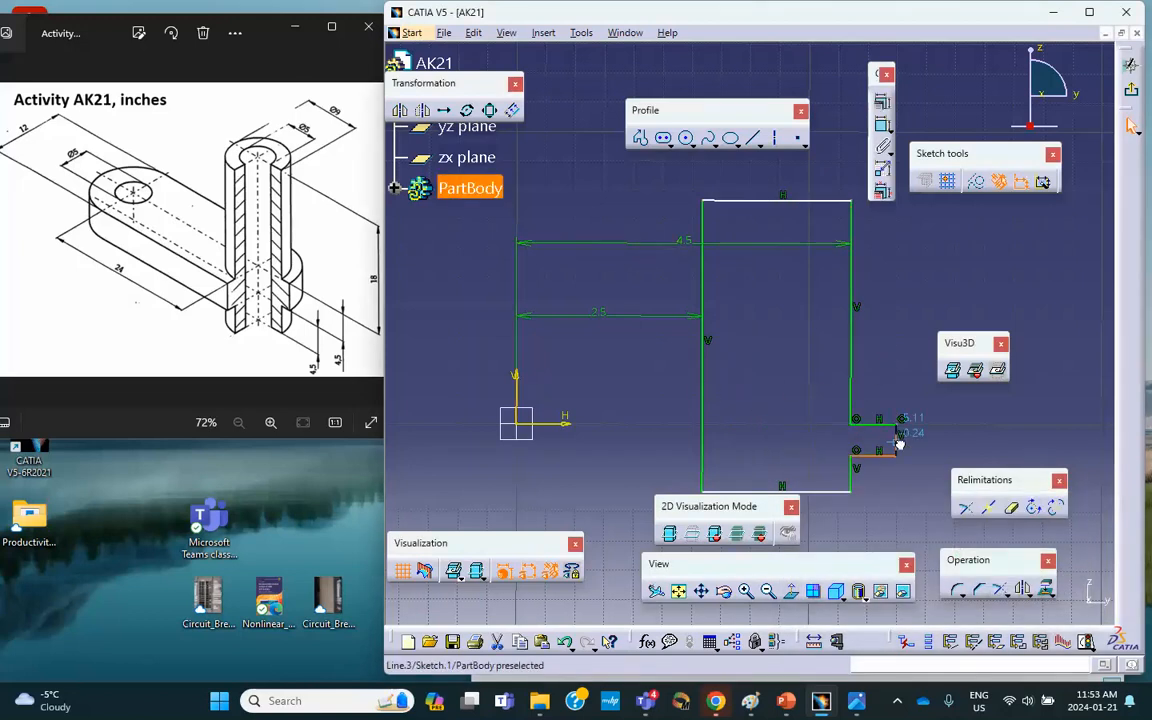
mouse_move(874, 314)
middle_mouse_down()
mouse_move(761, 260)
mouse_move(790, 288)
middle_mouse_up()
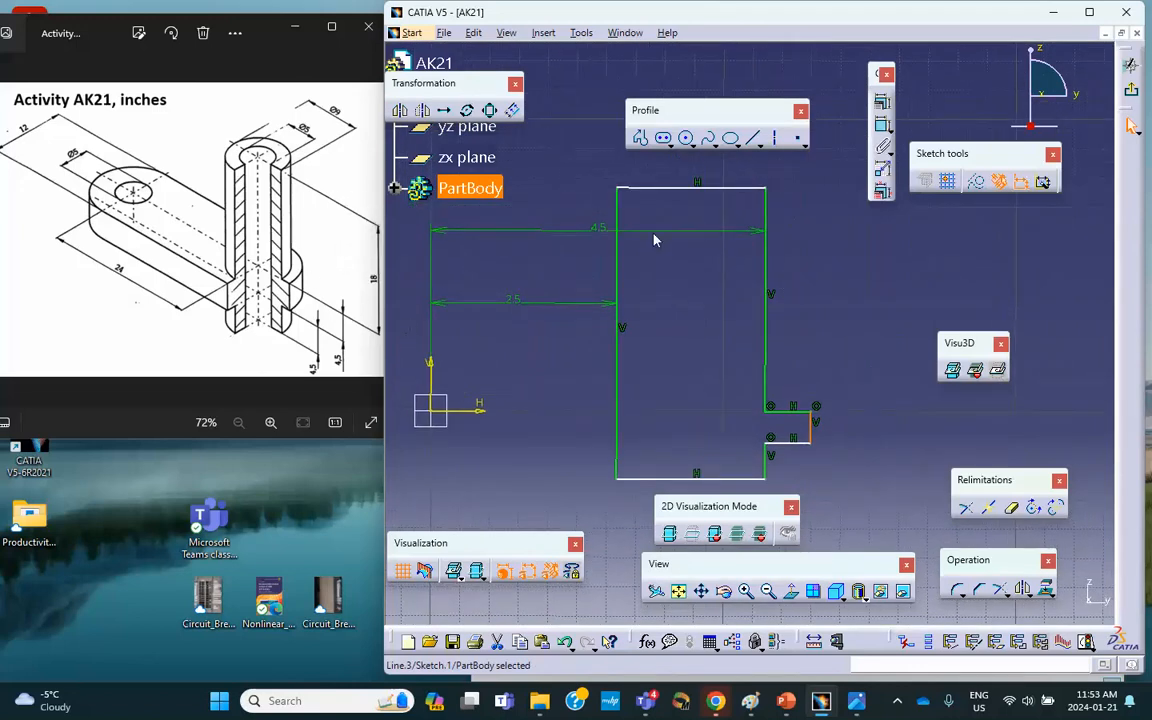
left_click(886, 128)
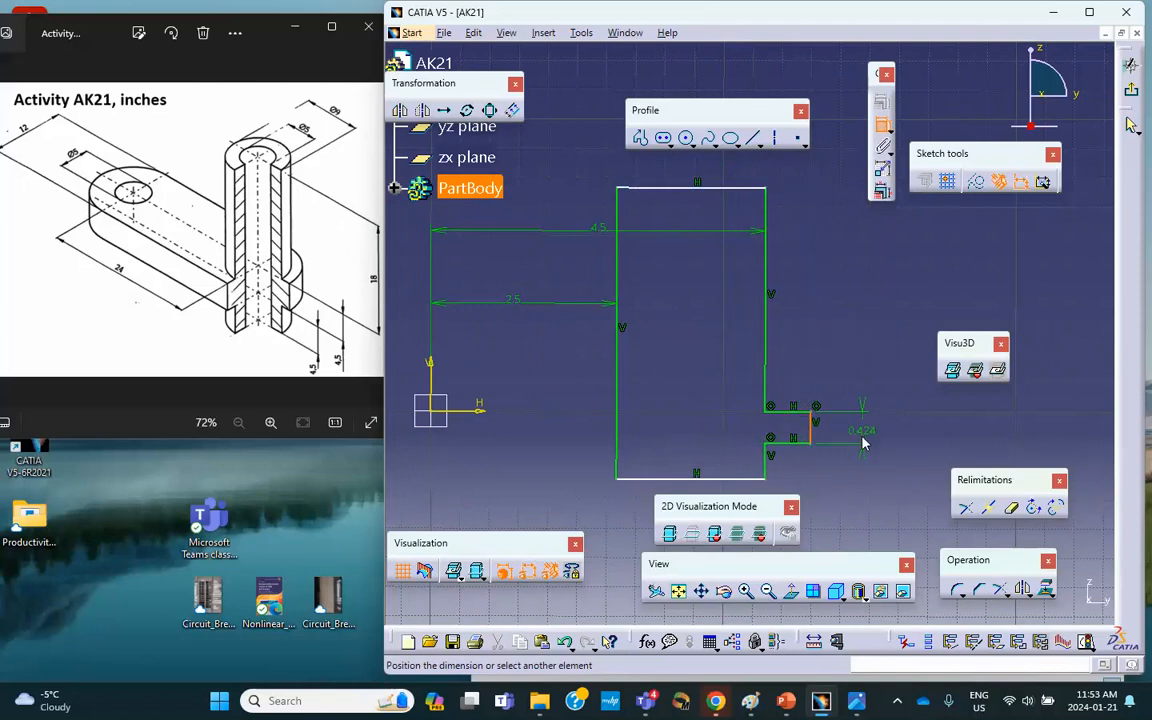
left_click(865, 443)
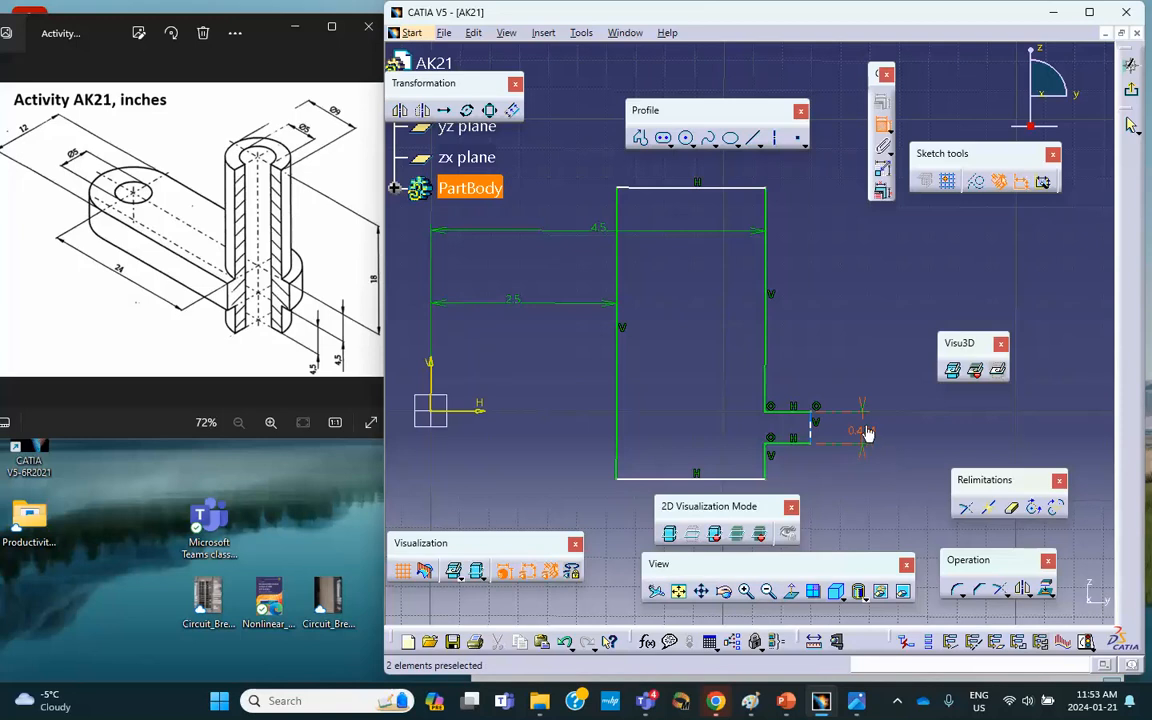
Lengthen the tube profile by stretching its top edge upward and its bottom edge downward.
middle_click_drag(790, 378, 784, 458)
left_click(757, 270)
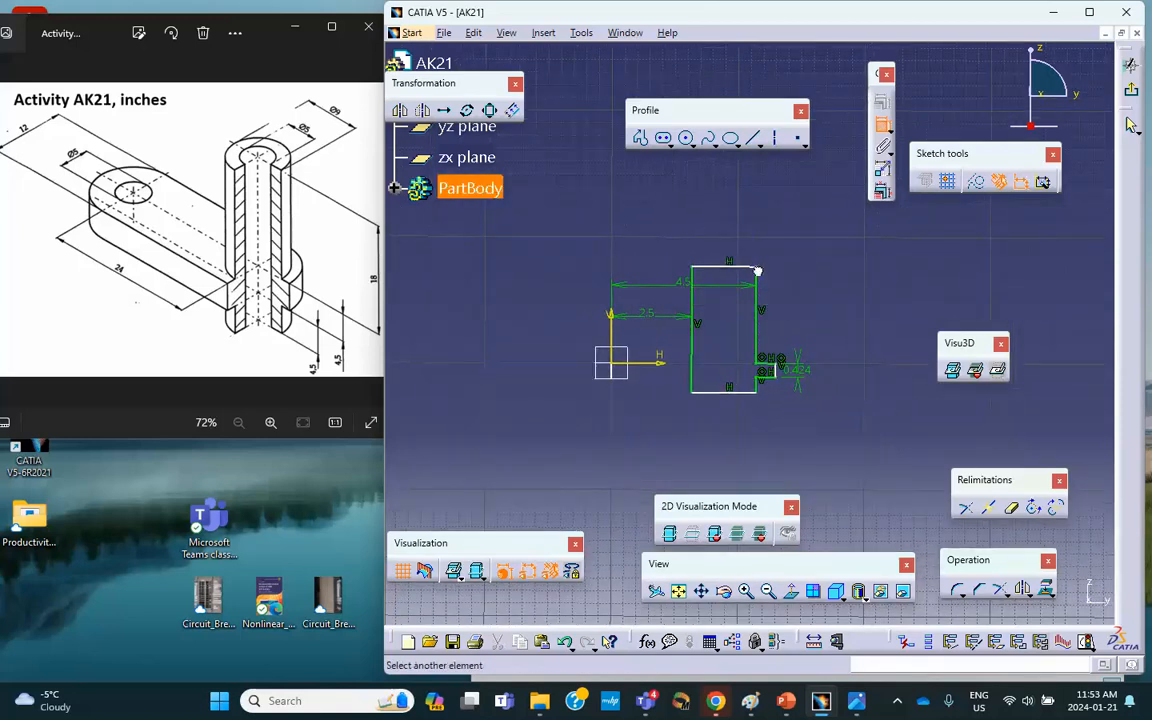
left_click(882, 124)
left_click_drag(767, 275, 760, 186)
left_click_drag(756, 391, 756, 469)
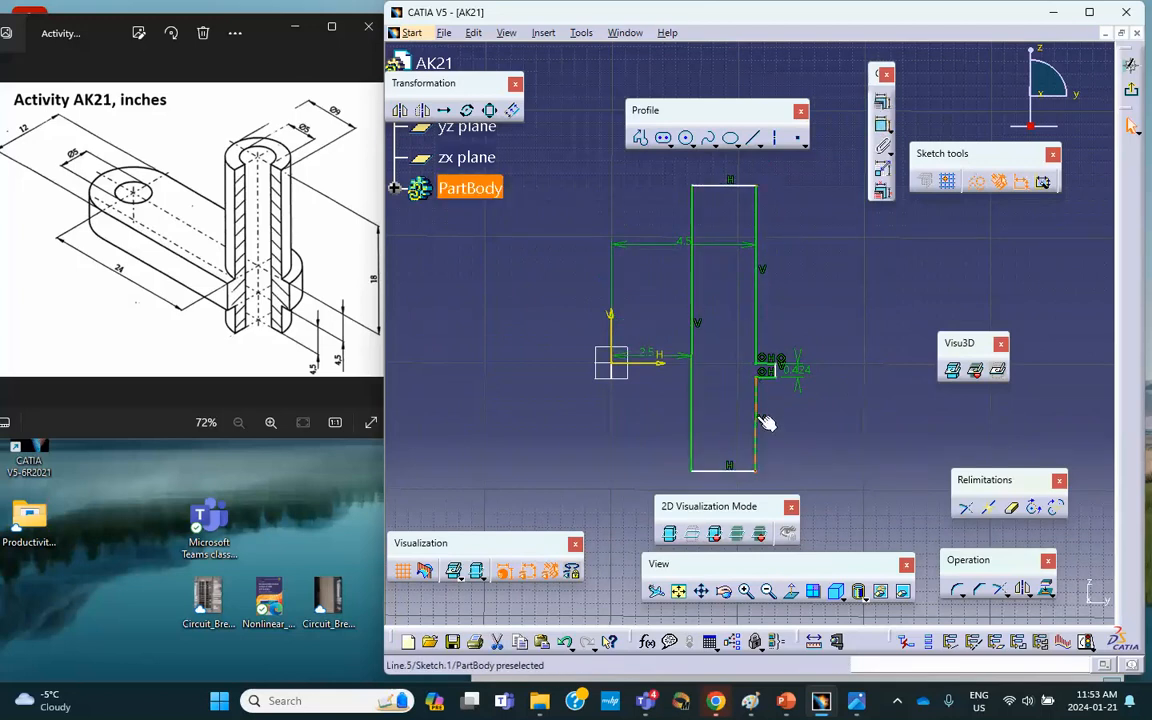
Set the flange's height to 4.5 in.
double_click(805, 370)
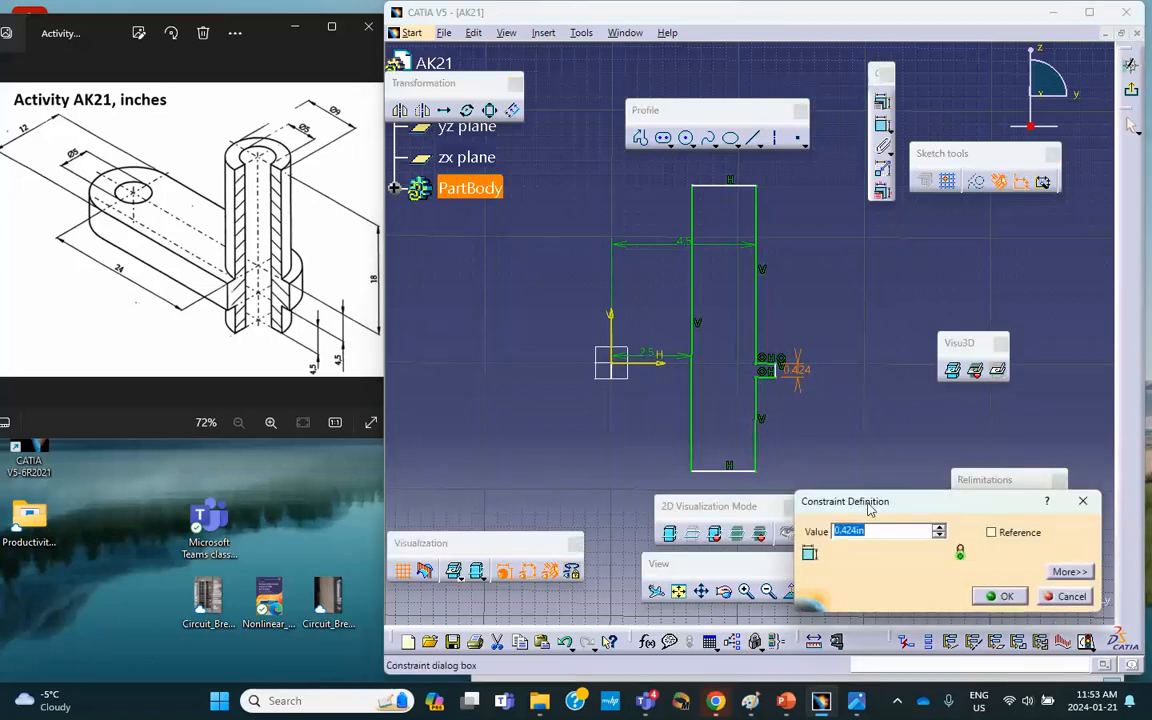
type("4.5")
key("Return")
Move the profile's bottom edge down until it lies below the flange's lower edge.
middle_click_drag(868, 487, 833, 406)
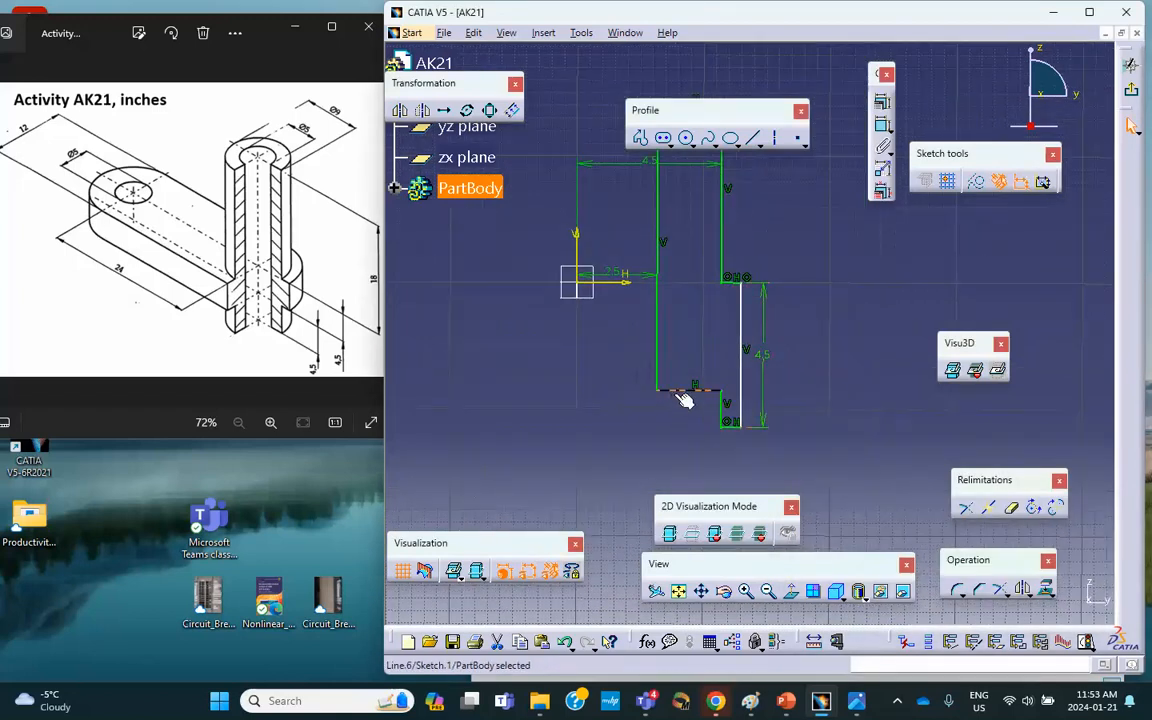
left_click_drag(682, 390, 681, 481)
mouse_move(692, 455)
middle_mouse_down()
mouse_move(695, 410)
mouse_move(685, 510)
middle_mouse_up()
left_click(694, 448)
middle_click_drag(660, 436, 590, 435)
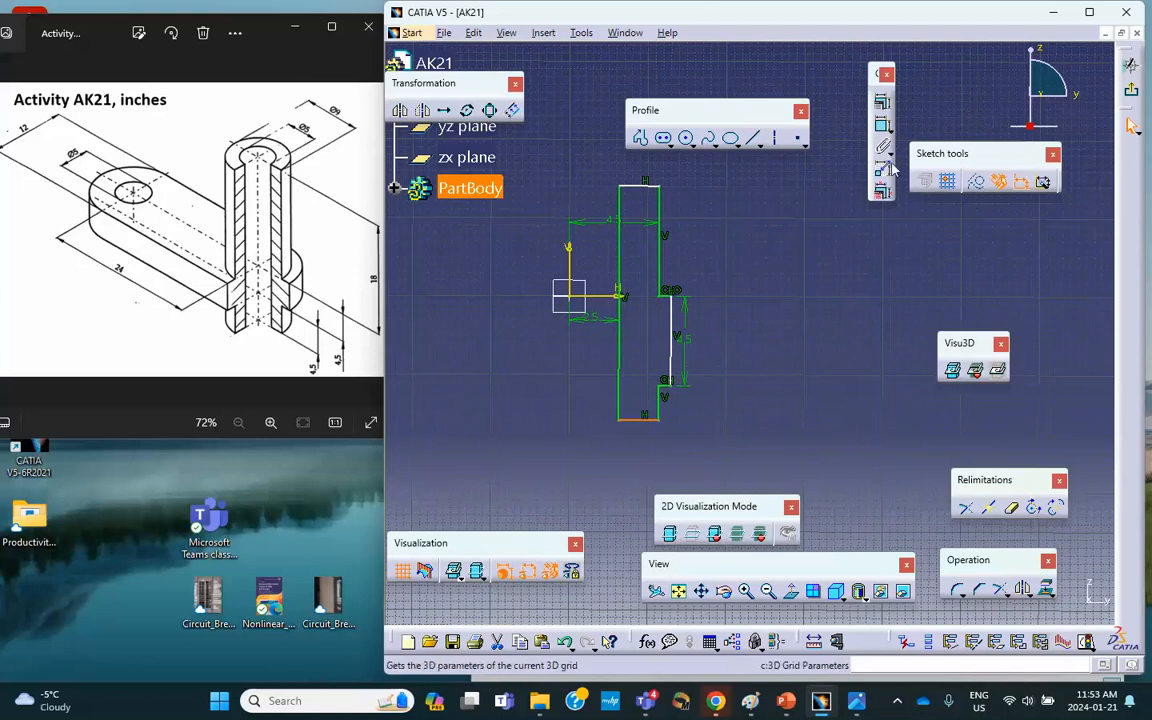
left_click(879, 124)
left_click(657, 196)
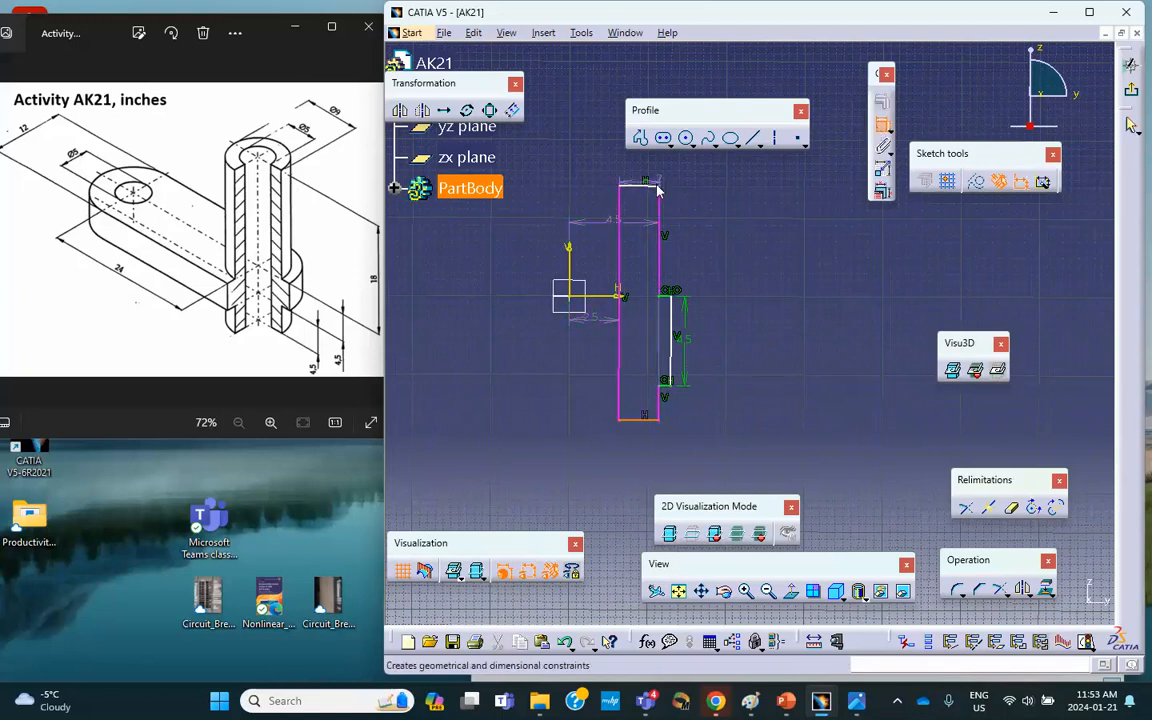
left_click(653, 203)
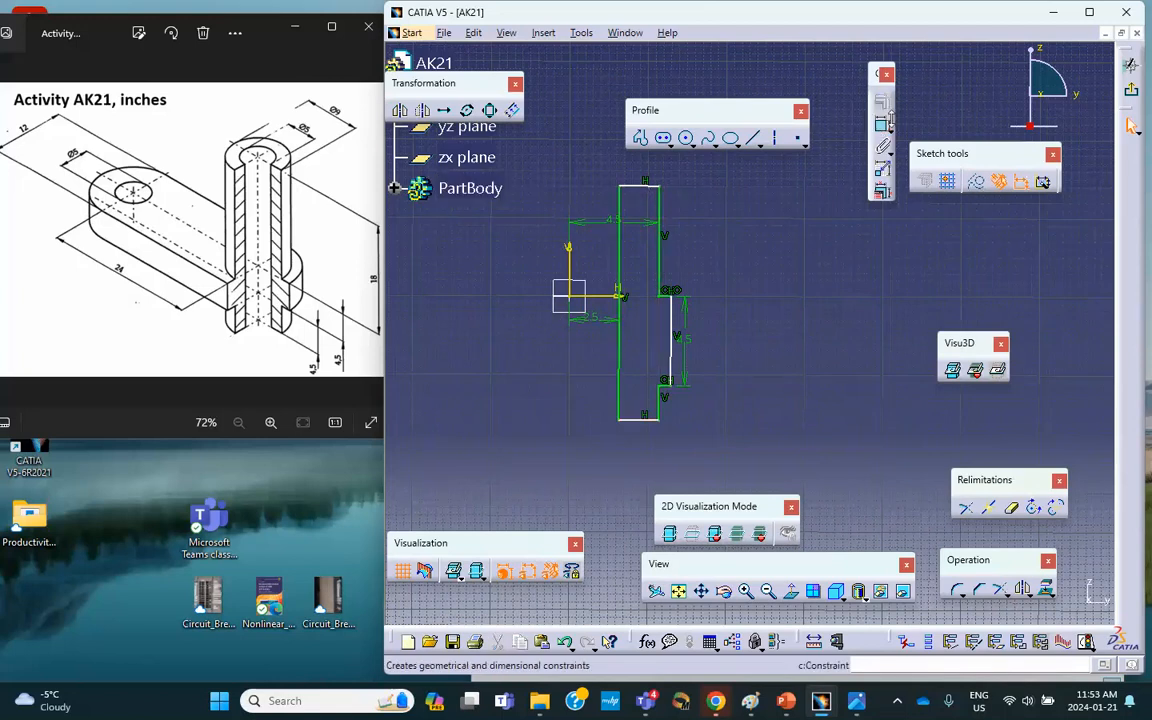
Dimension the distance from the profile's top edge to the flange's upper edge and set it to 18 in.
left_click(880, 124)
left_click(657, 187)
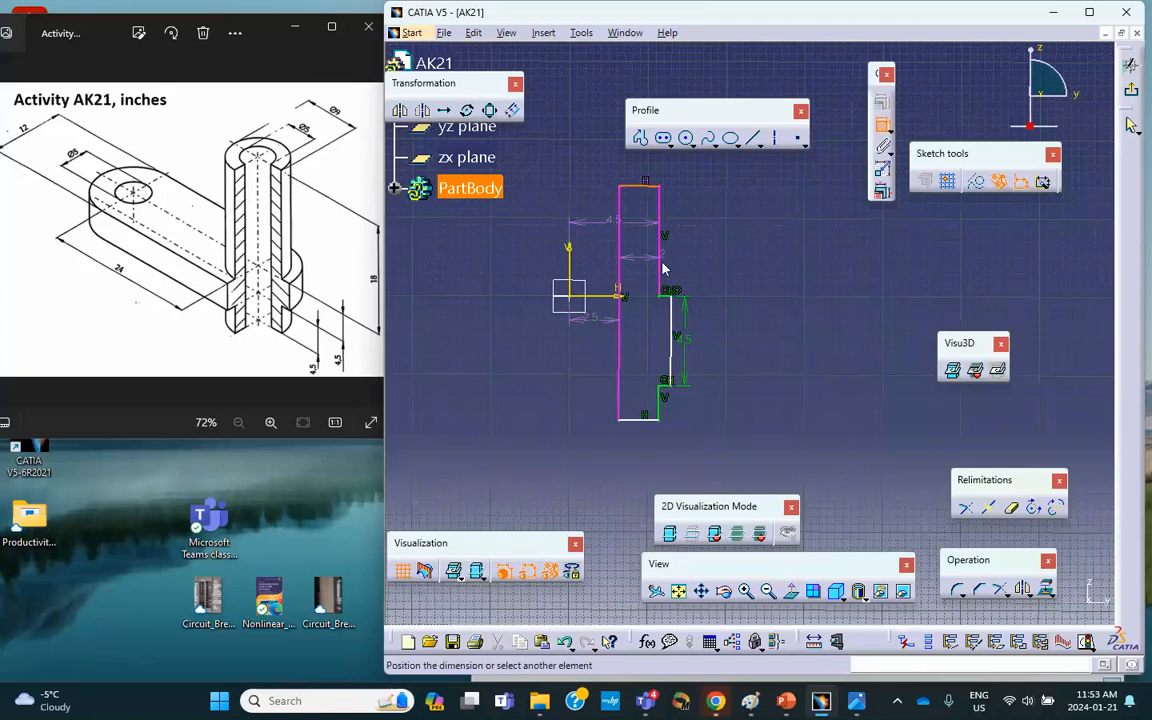
left_click(676, 294)
left_click(728, 249)
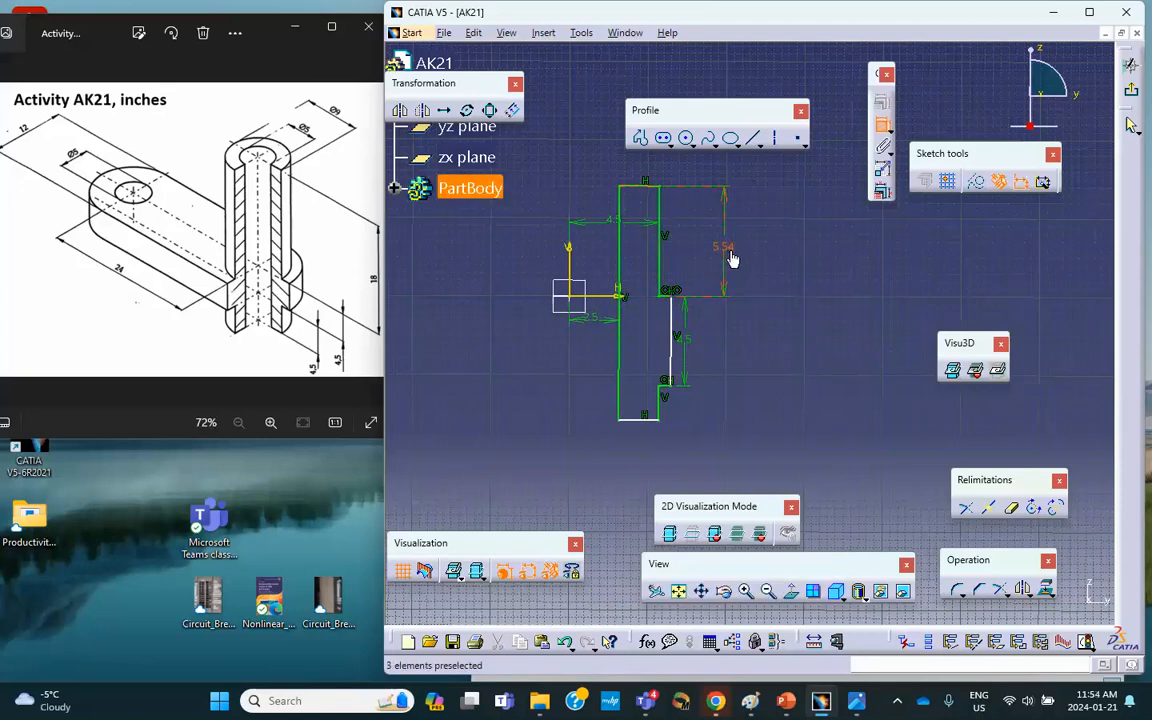
double_click(731, 252)
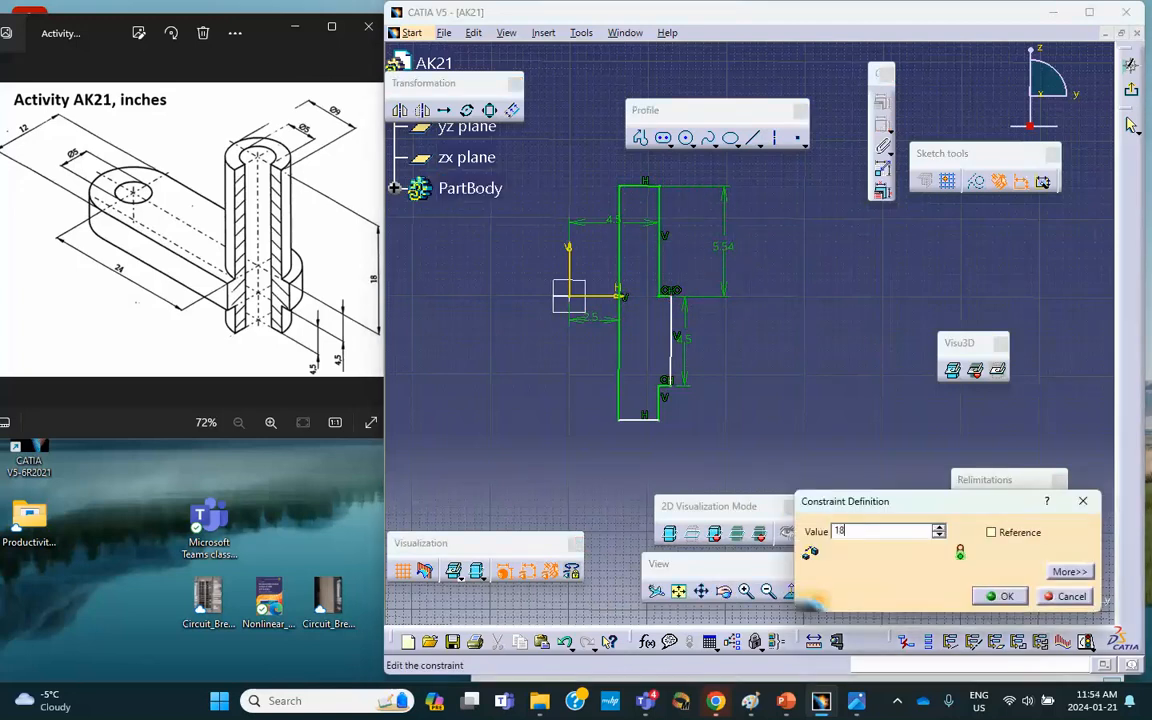
key("Return")
Dimension the distance from the flange's lower edge to the profile's bottom edge and set it to 4.5 in.
mouse_move(761, 276)
middle_mouse_down()
mouse_move(750, 365)
mouse_move(702, 419)
middle_mouse_up()
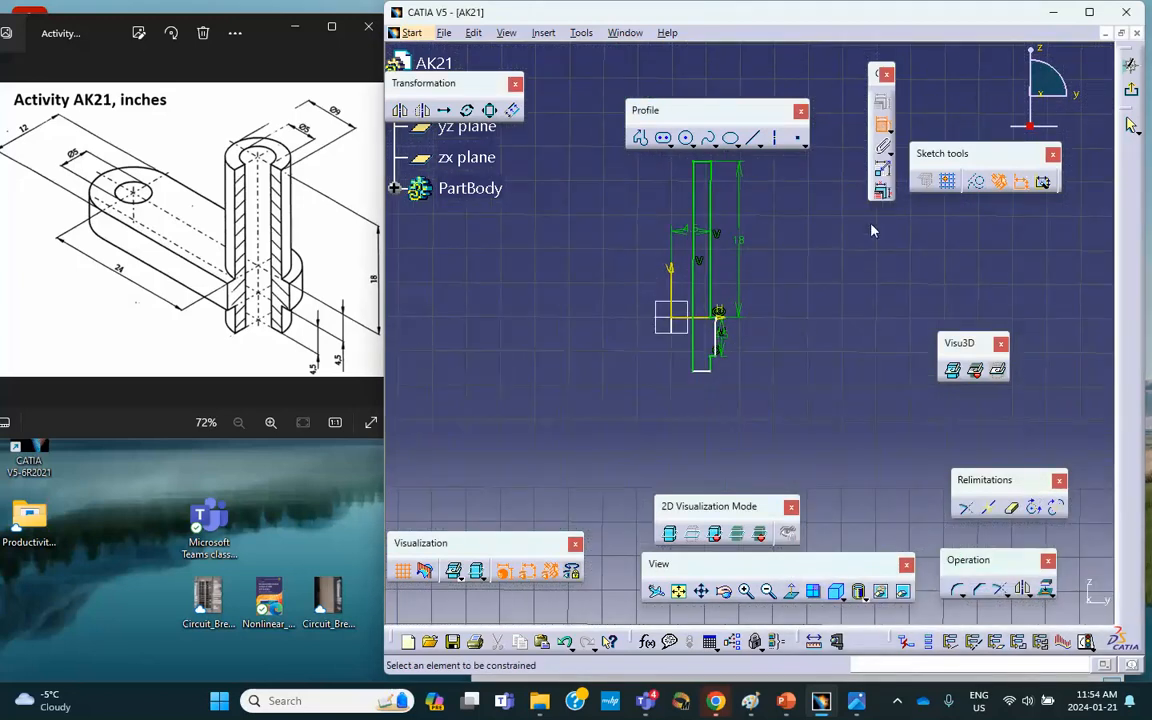
left_click(709, 367)
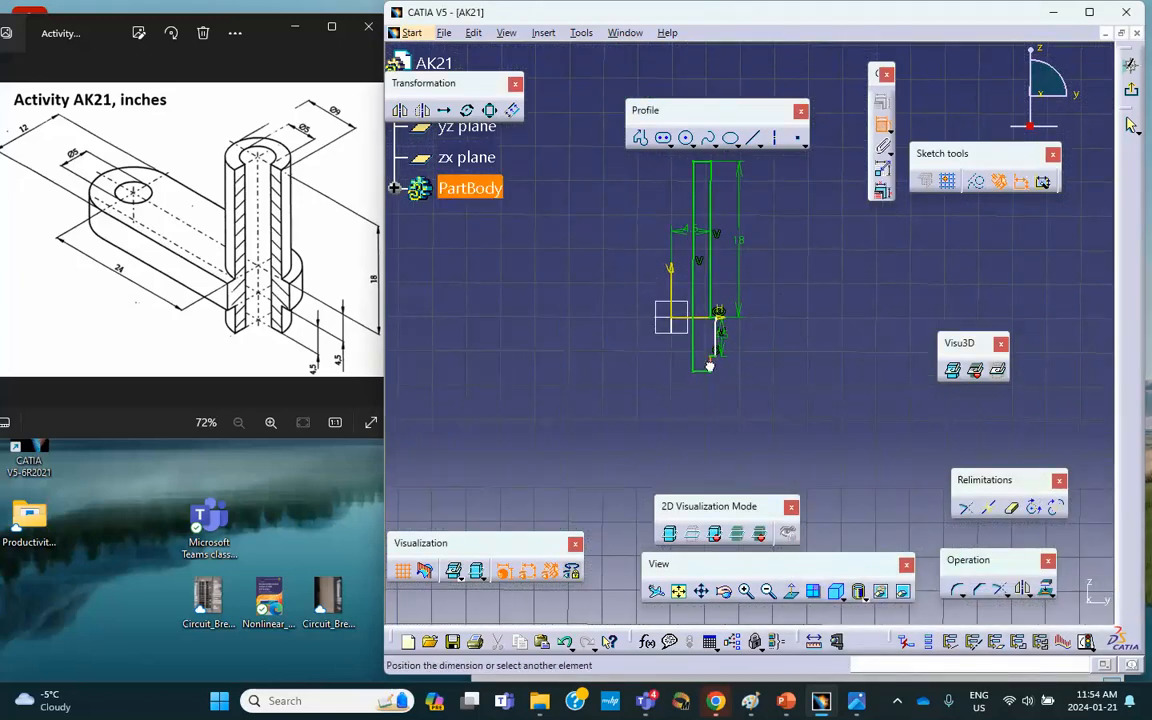
left_click(820, 302)
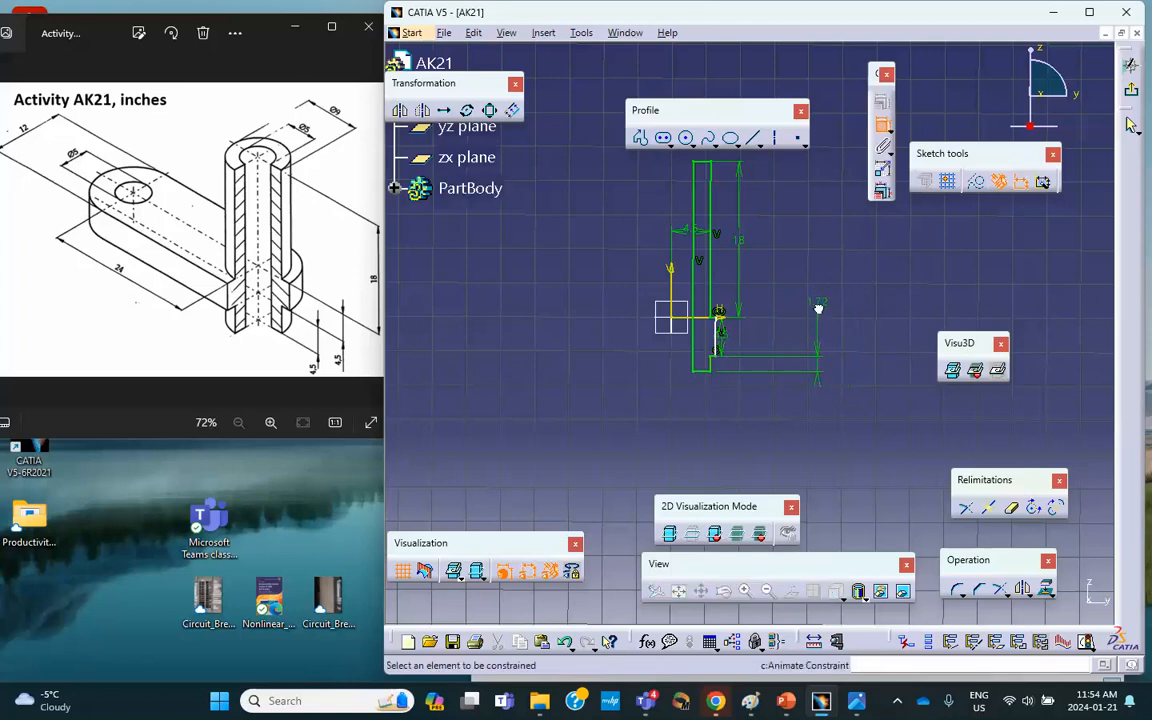
double_click(820, 302)
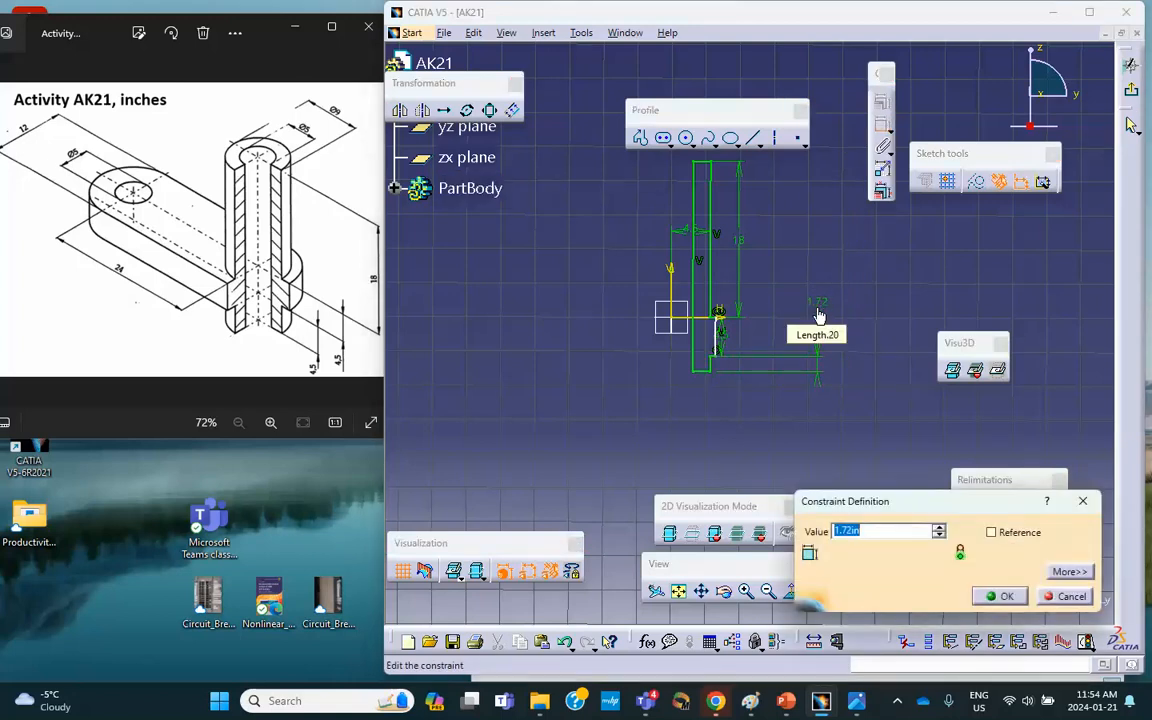
key("Return")
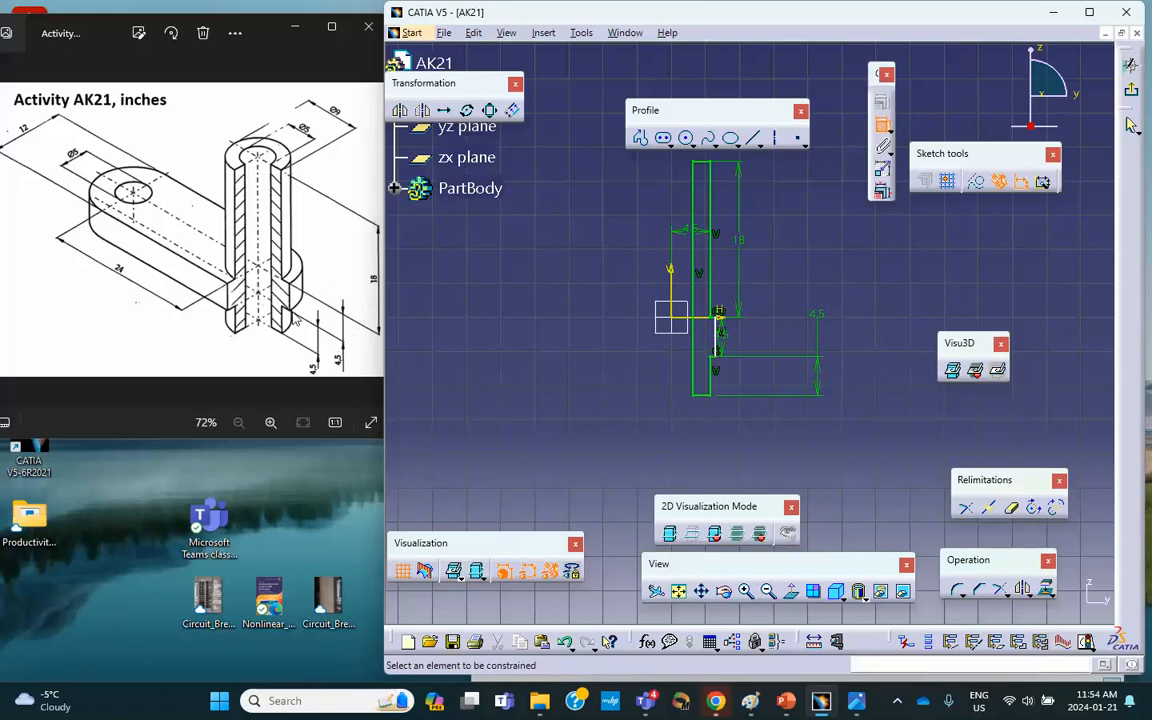
Dimension the flange's outer vertical edge from the V axis and set the distance to 6 in.
left_click(673, 295)
left_click(719, 337)
left_click(716, 444)
double_click(717, 446)
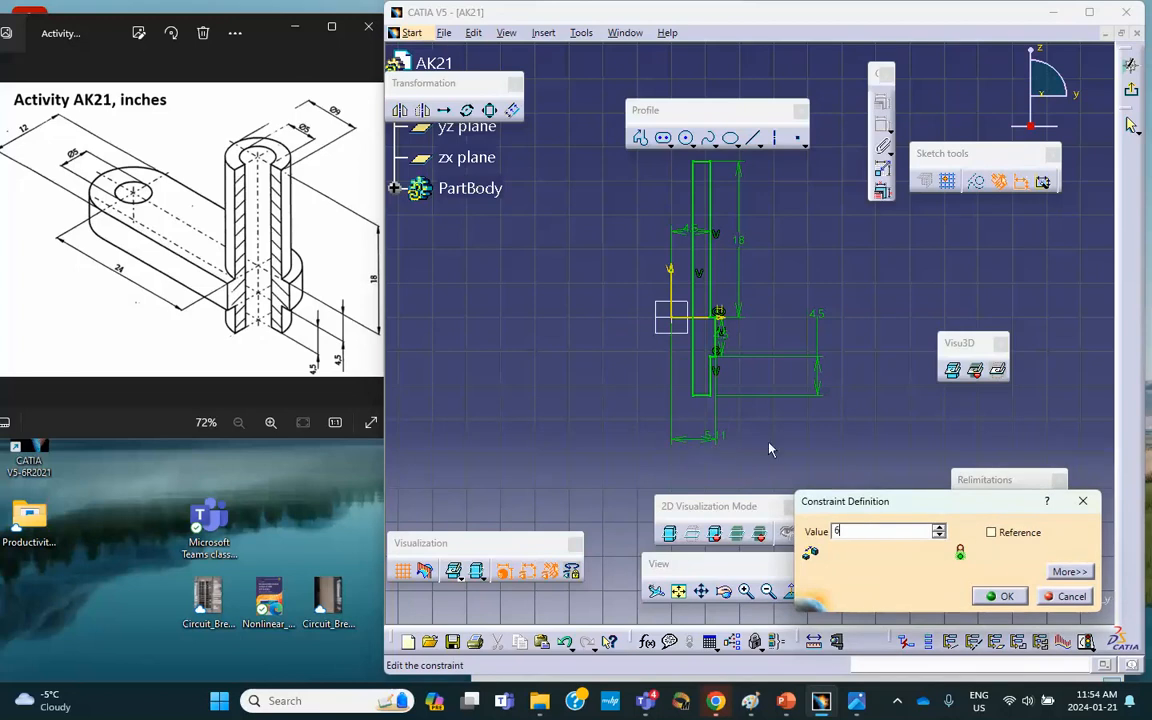
key("Return")
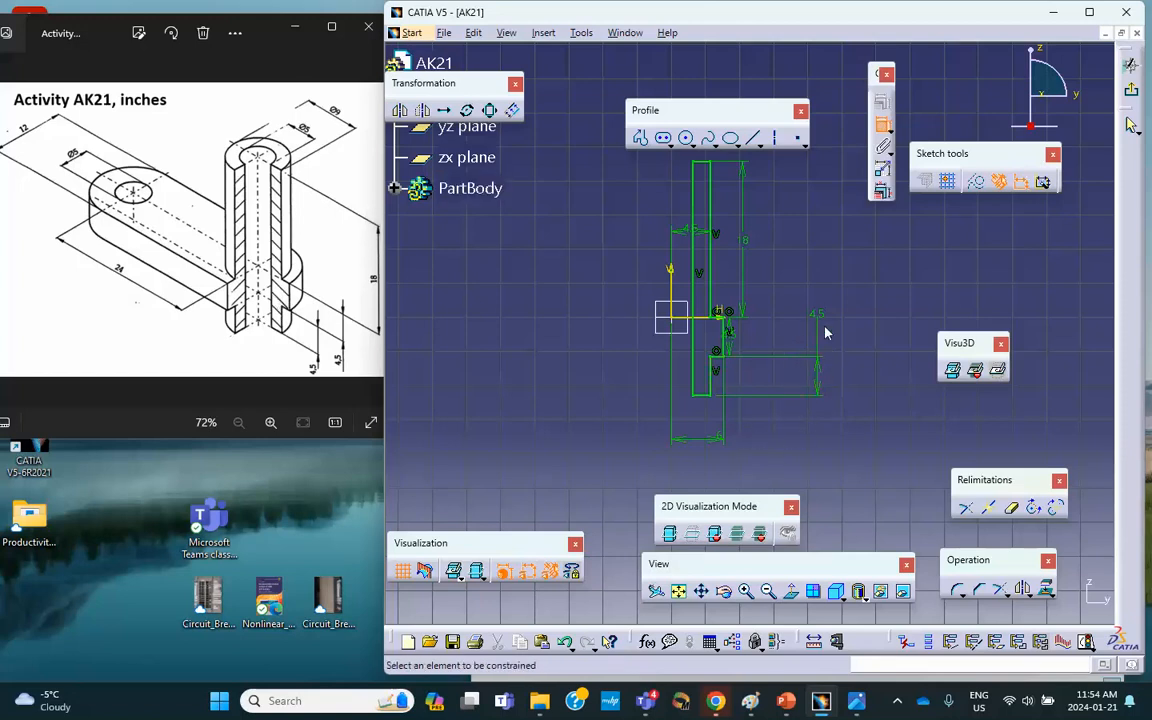
Leave the sketch and revolve its profile 360° about the sketch's V direction as a surface.
left_click(1131, 89)
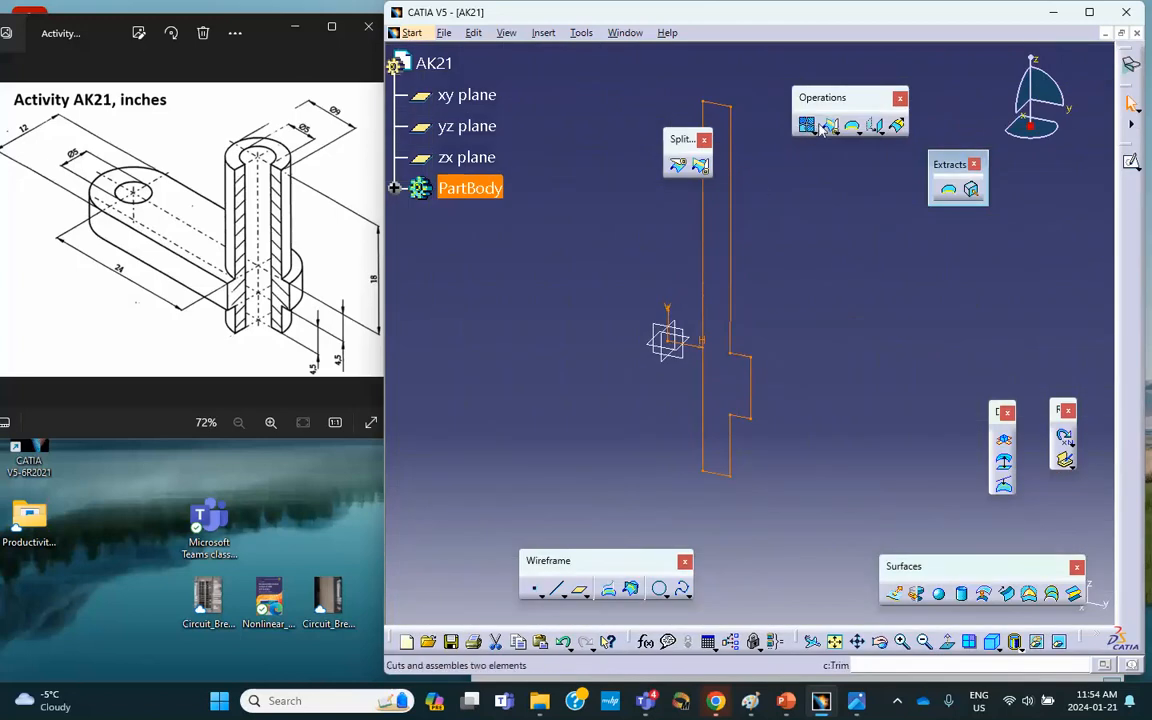
left_click(917, 595)
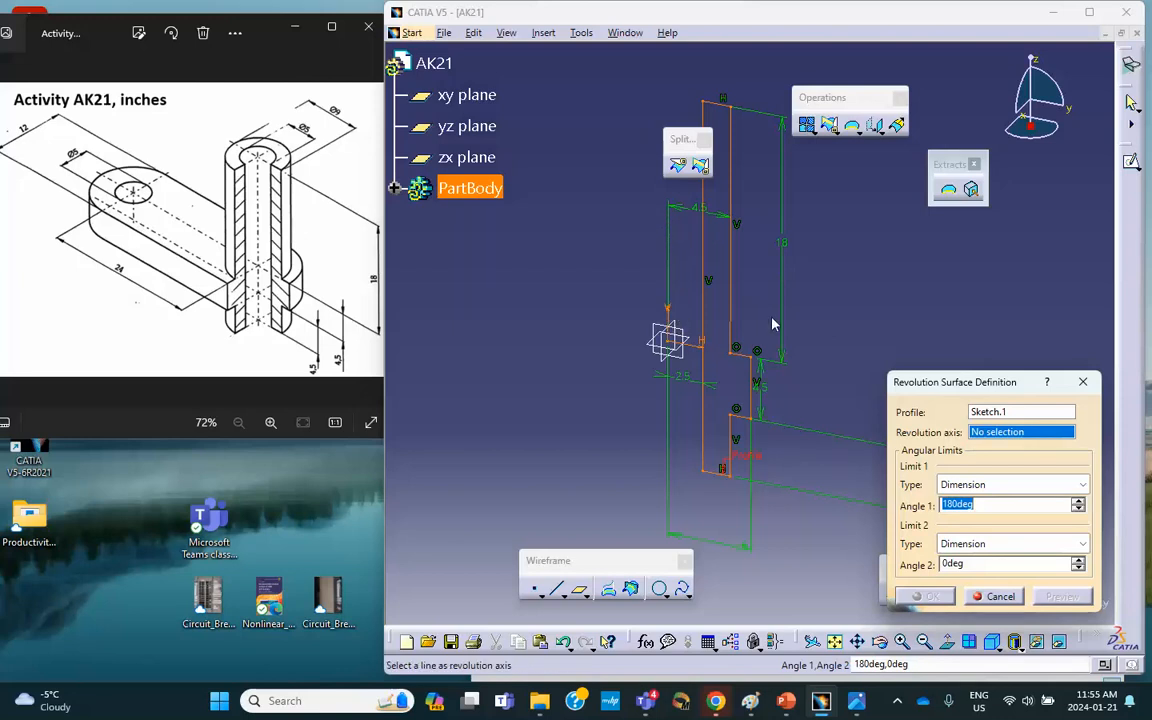
left_click(668, 330)
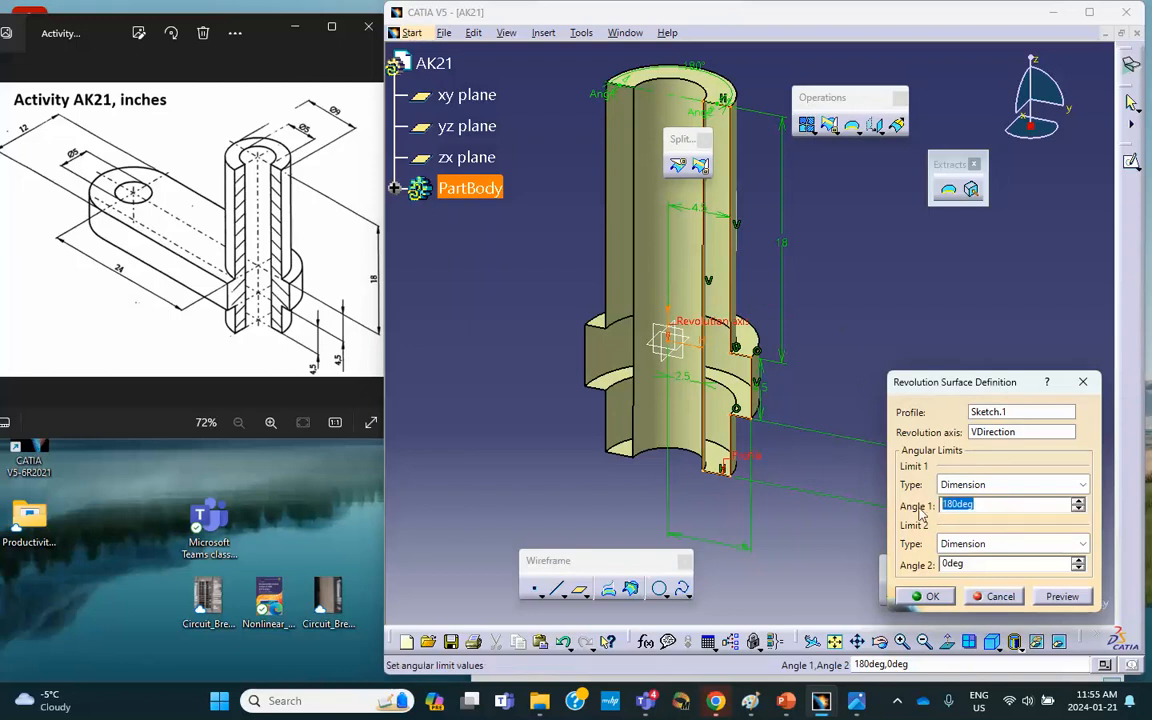
type("360")
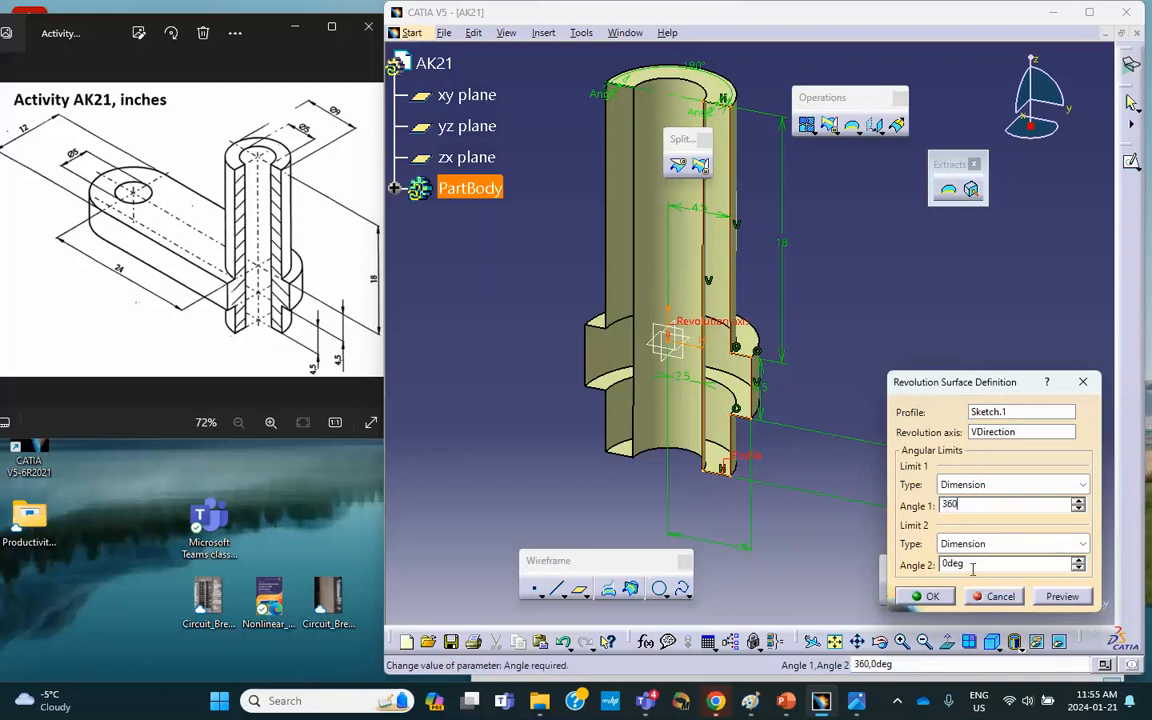
key("Return")
Start a sketch on the xy plane and project the tube's inner bore edge onto it.
middle_click_drag(894, 410, 926, 449)
middle_click_drag(897, 381, 912, 380)
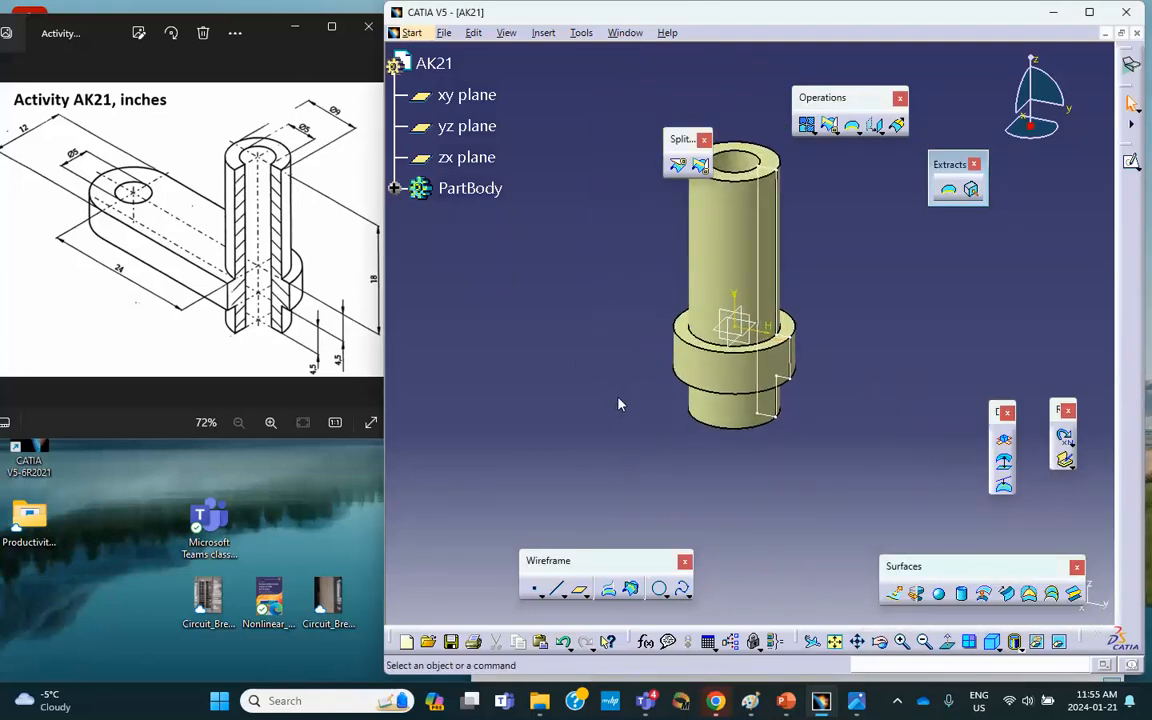
middle_click_drag(579, 321, 609, 252)
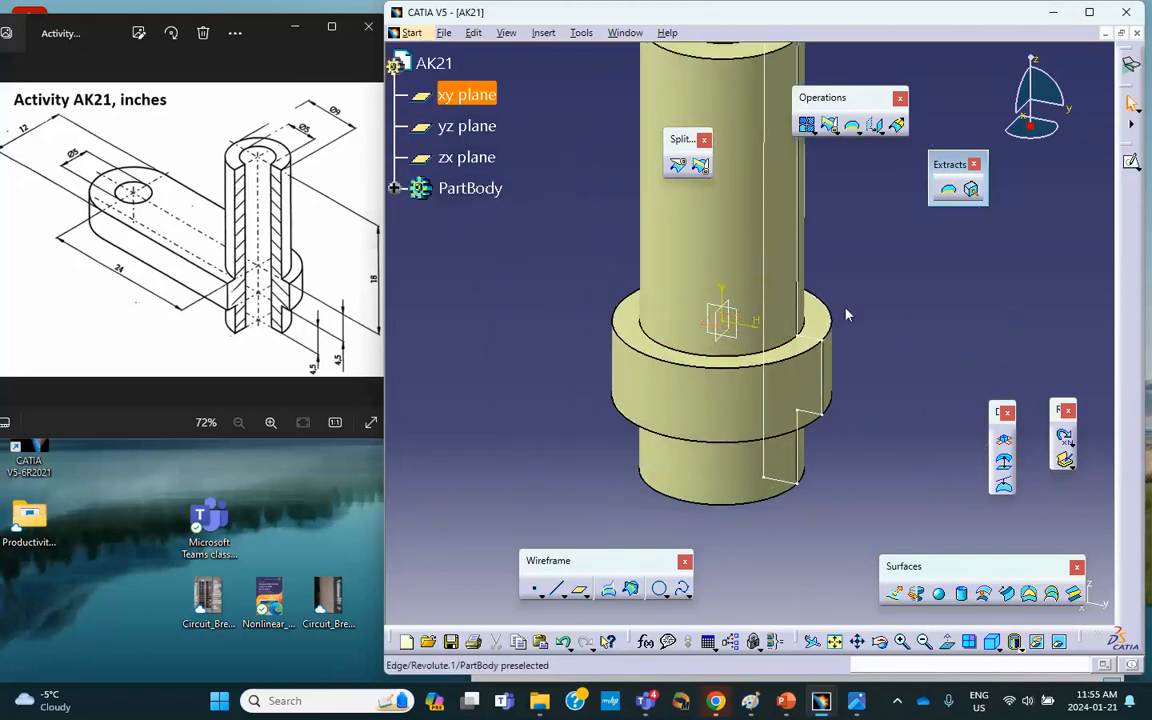
left_click(1133, 167)
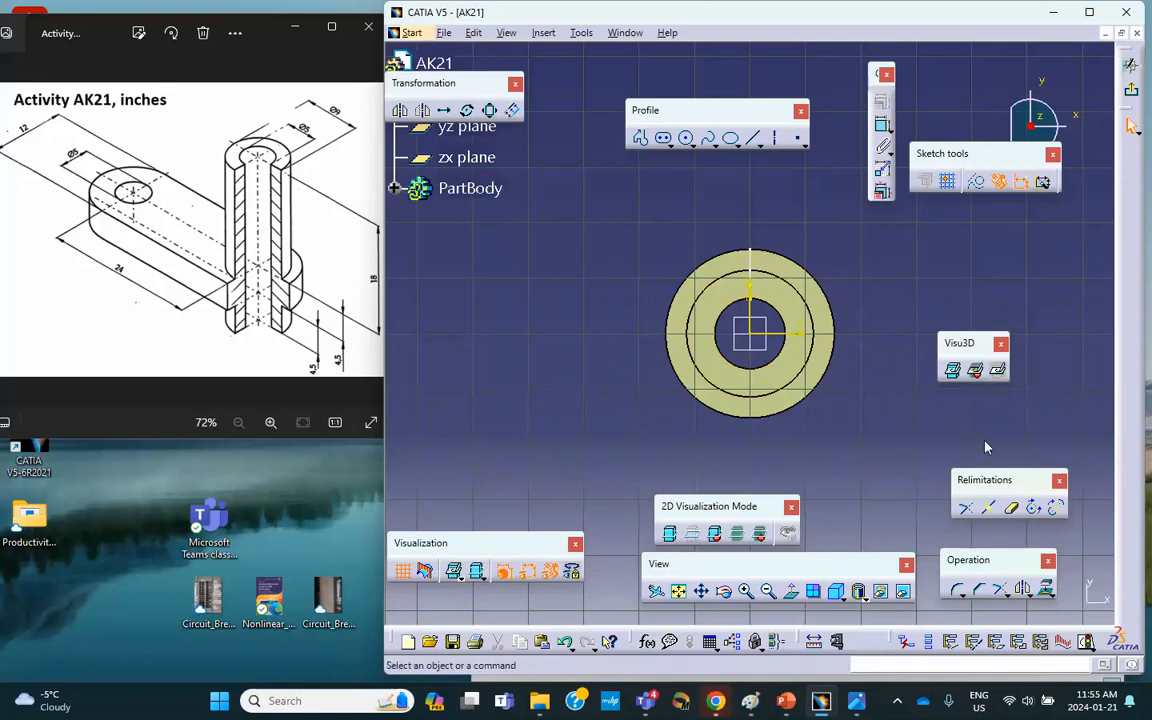
left_click(1047, 594)
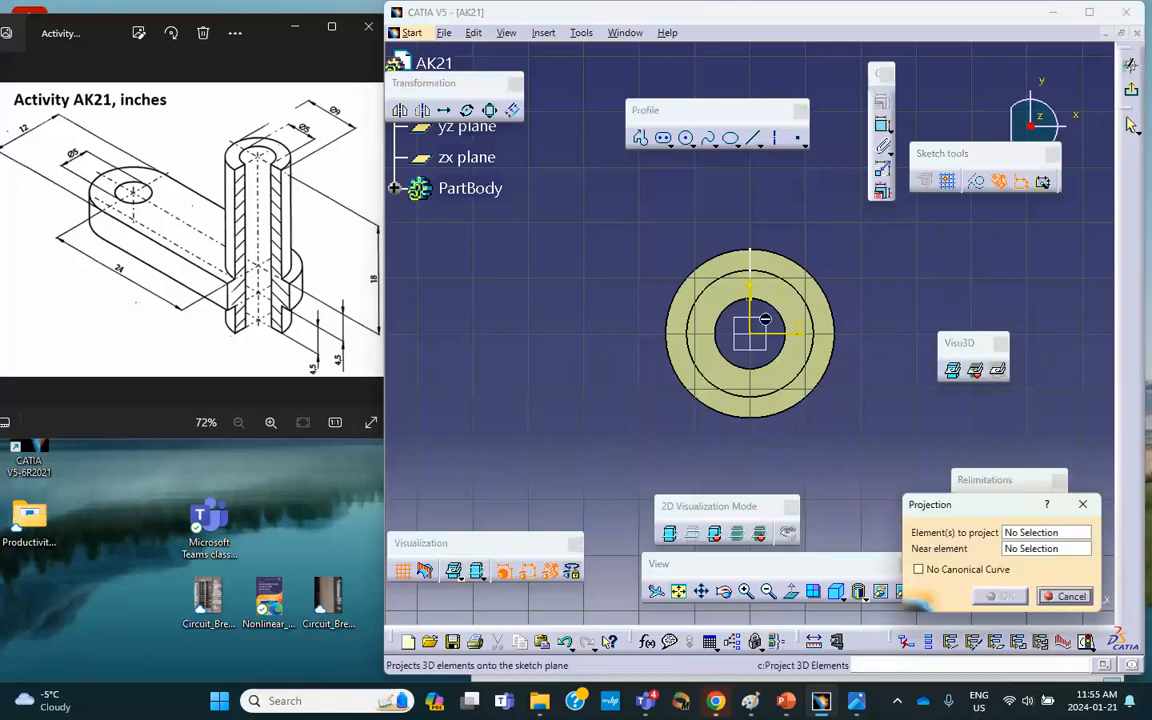
left_click(786, 345)
left_click(1000, 596)
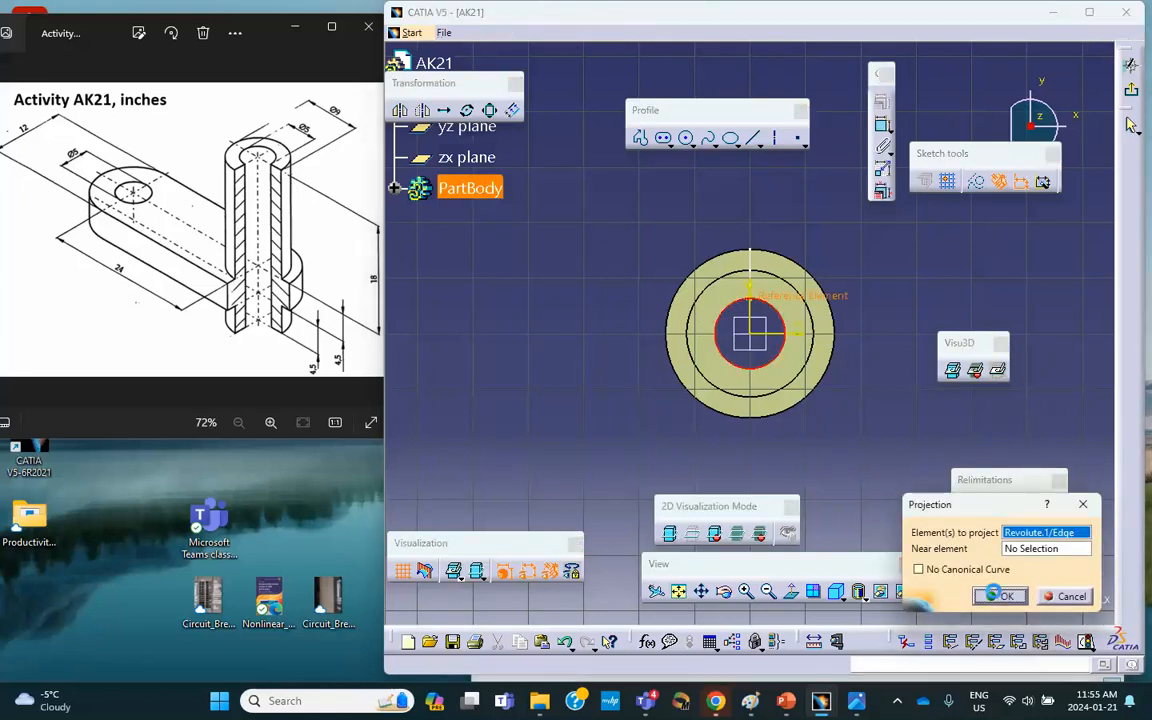
Hide the revolved surface so only the projected bore circle remains in the sketch.
right_click(796, 308)
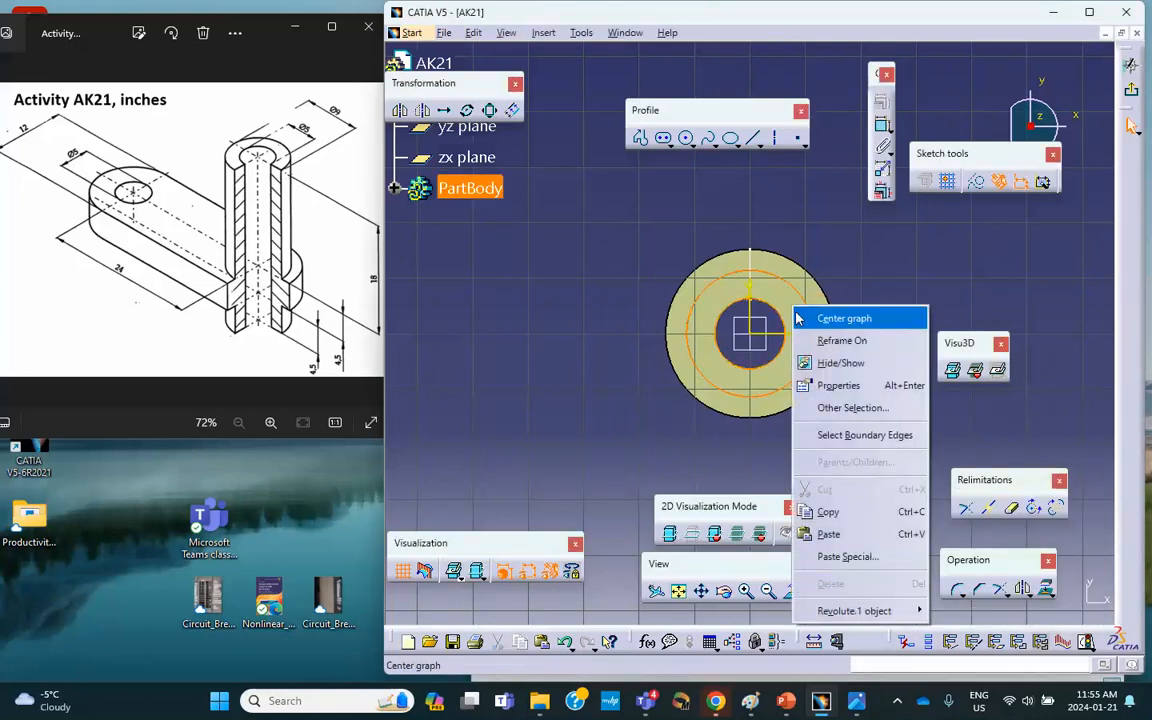
left_click(843, 364)
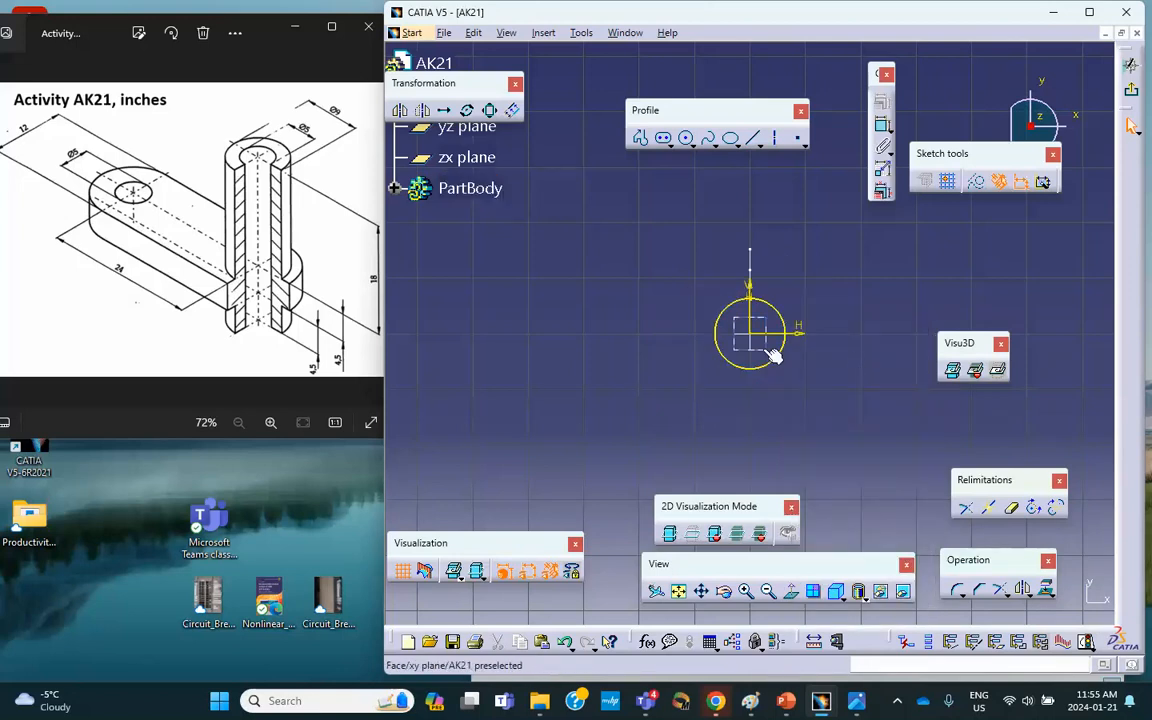
Sketch a horizontal elongated hole from the origin along the negative H direction, with an end radius of about 4 in.
mouse_move(638, 320)
middle_mouse_down()
mouse_move(733, 332)
mouse_move(729, 381)
middle_mouse_up()
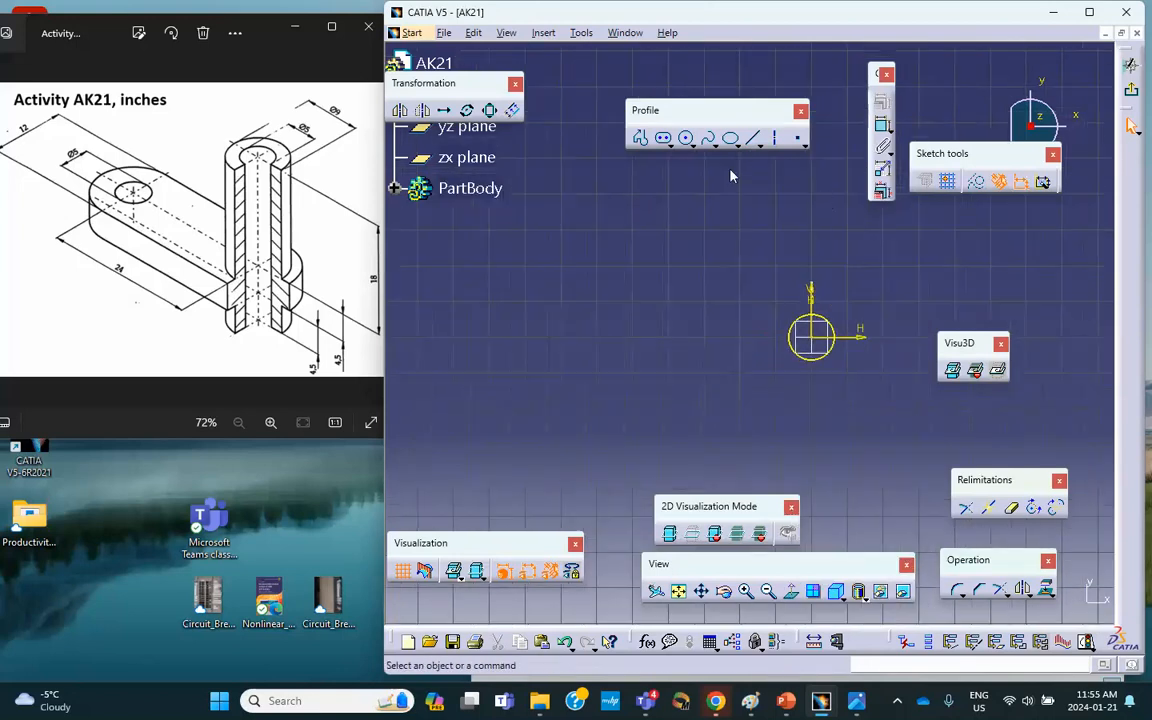
left_click(662, 138)
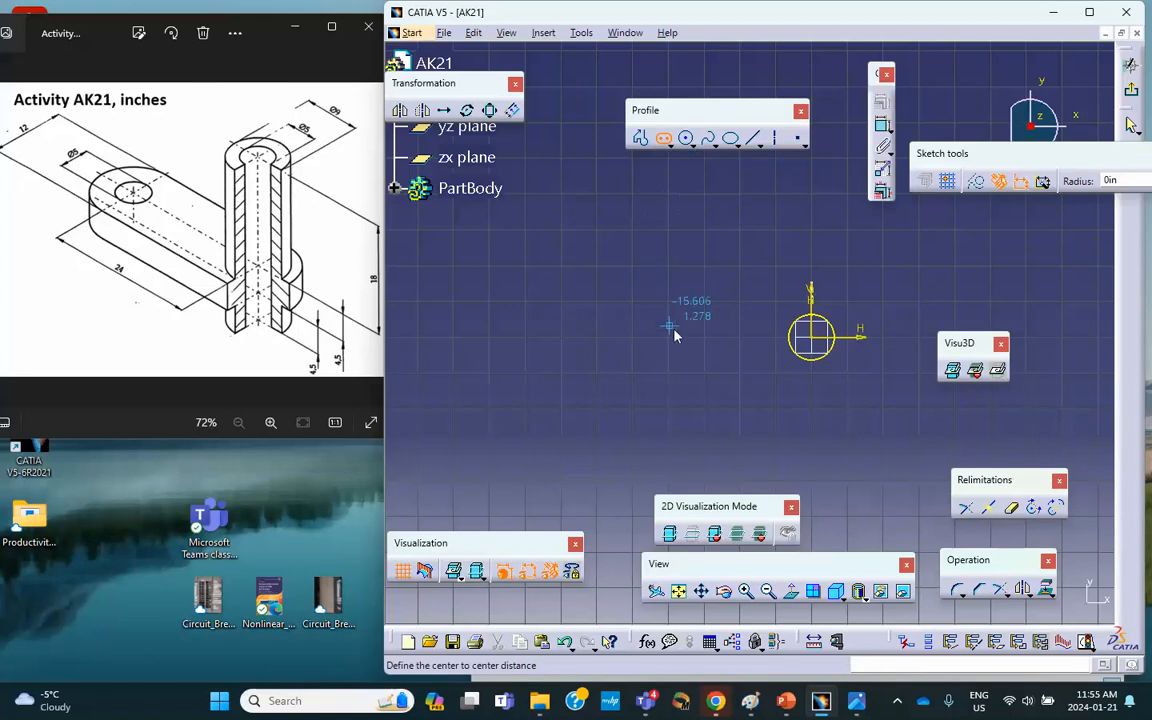
left_click(813, 339)
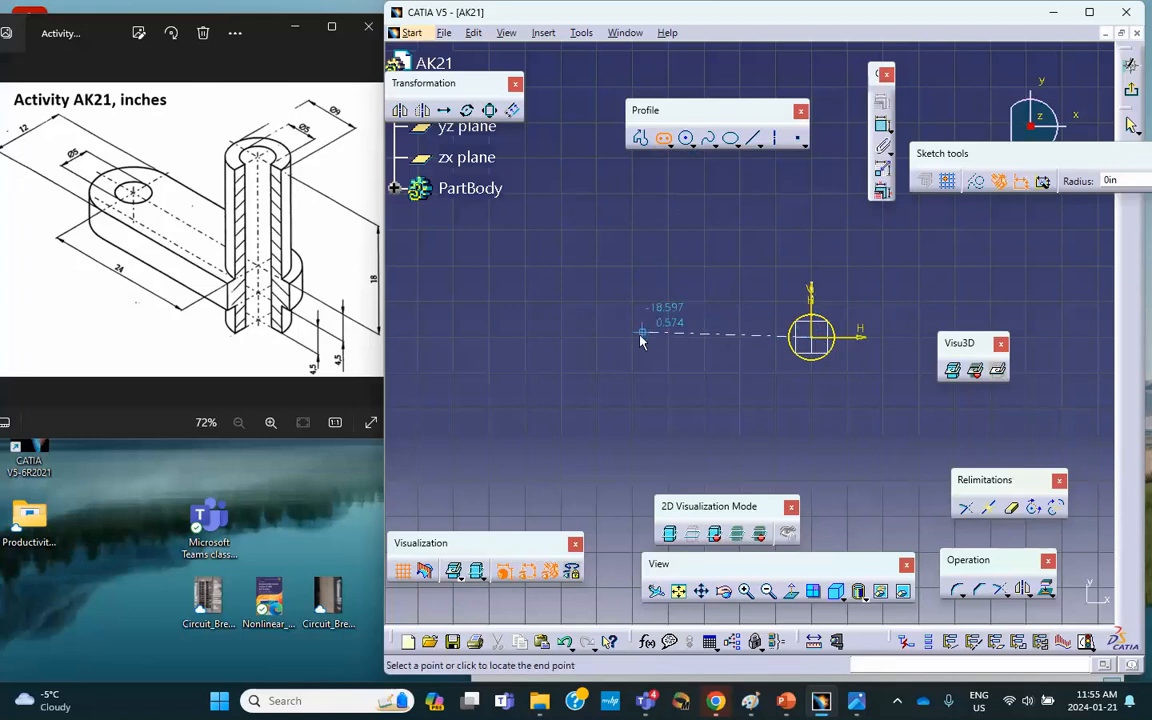
left_click(568, 336)
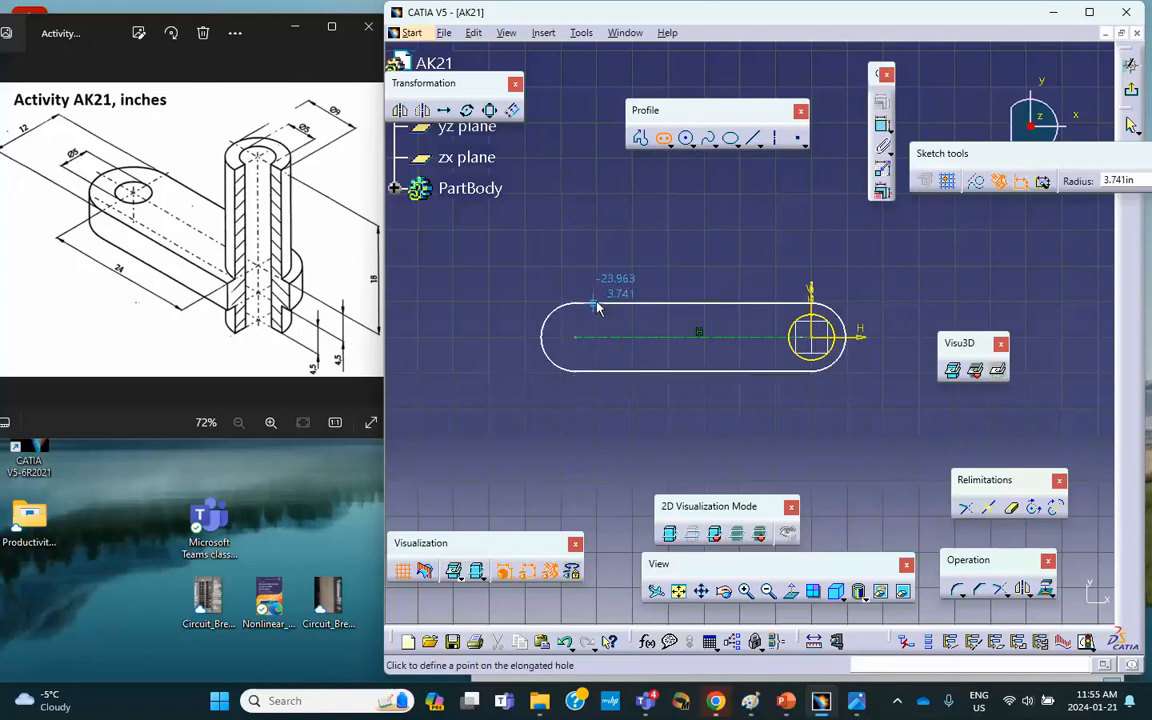
left_click(572, 300)
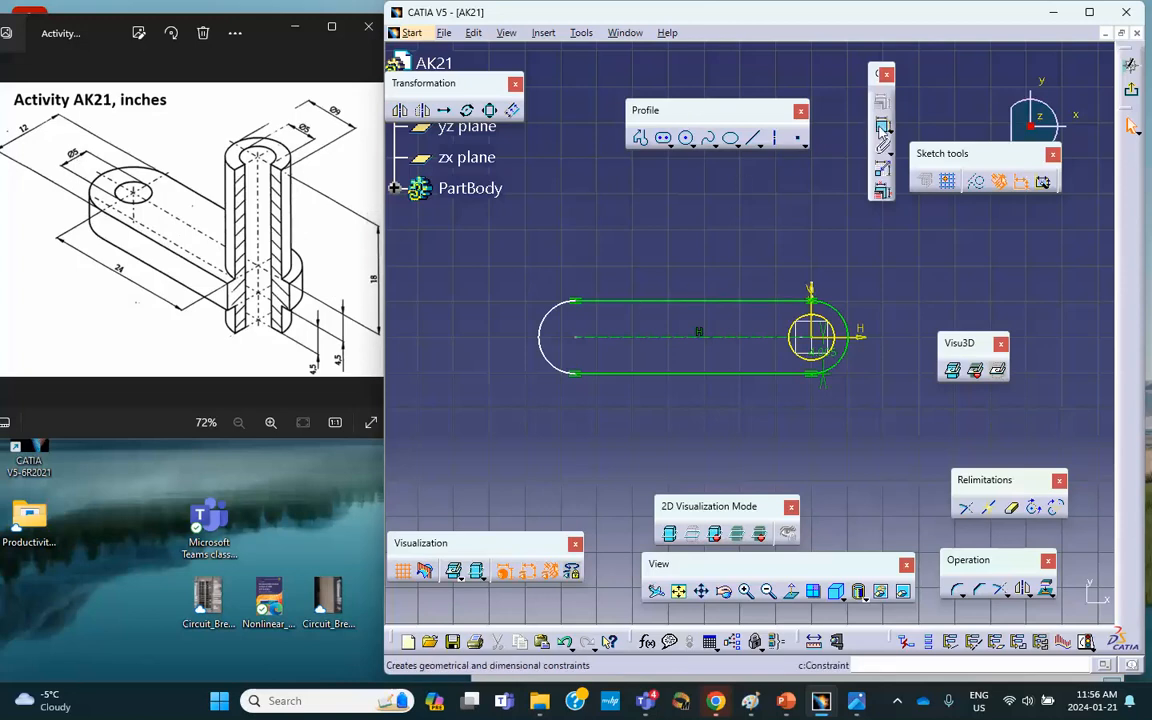
Set the elongated profile's half-width offset dimension at the origin end to 6 in.
left_click(834, 360)
mouse_move(837, 357)
middle_mouse_down()
mouse_move(826, 283)
mouse_move(767, 253)
middle_mouse_up()
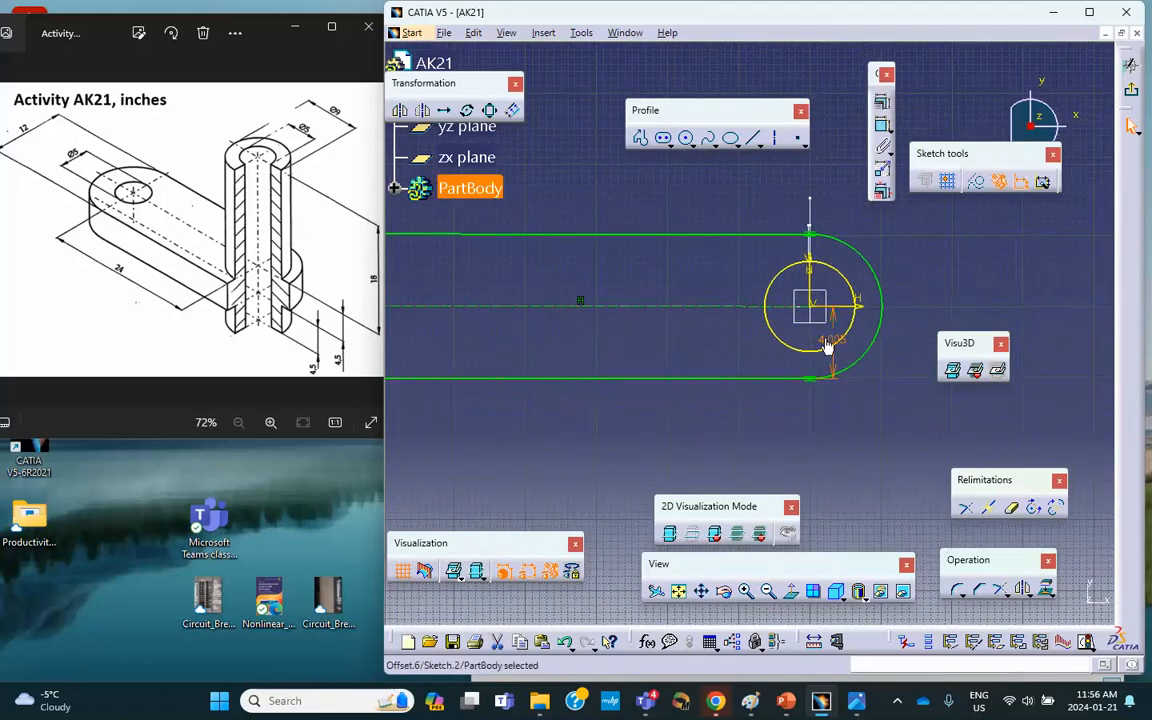
double_click(830, 342)
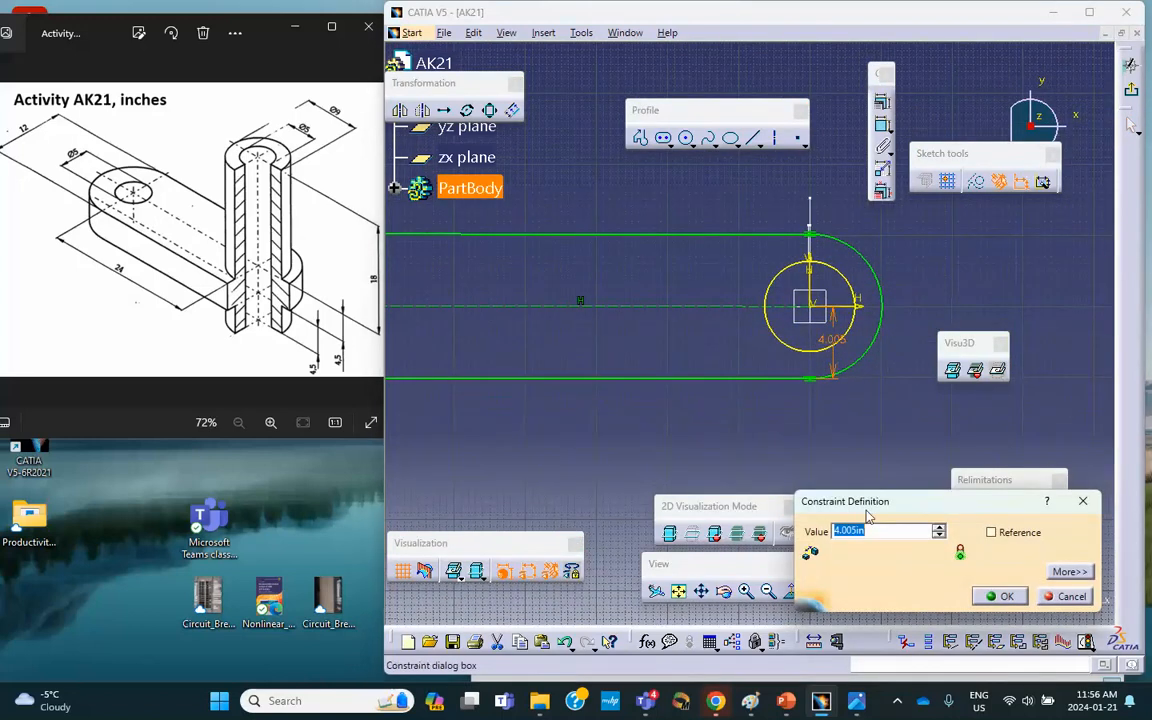
type("6")
key("Return")
middle_click_drag(893, 453, 874, 478)
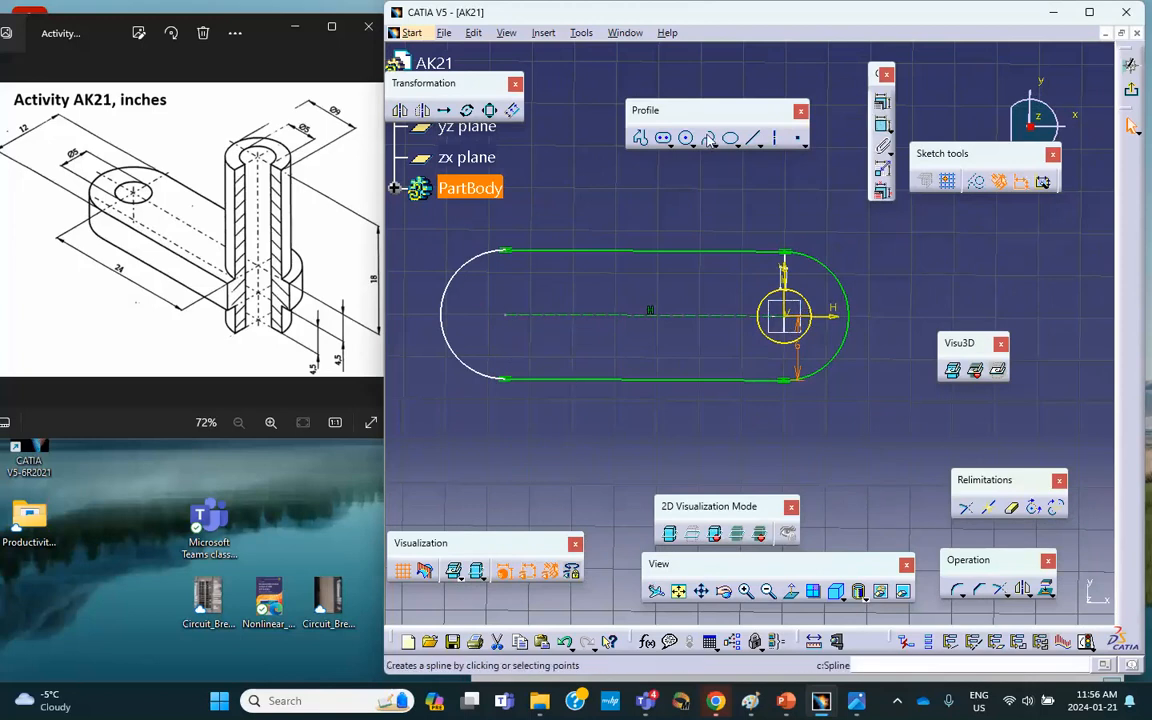
Draw a circle centred on the arm's far arc centre and dimension its diameter to 5 in.
left_click(684, 140)
left_click(505, 315)
left_click(524, 344)
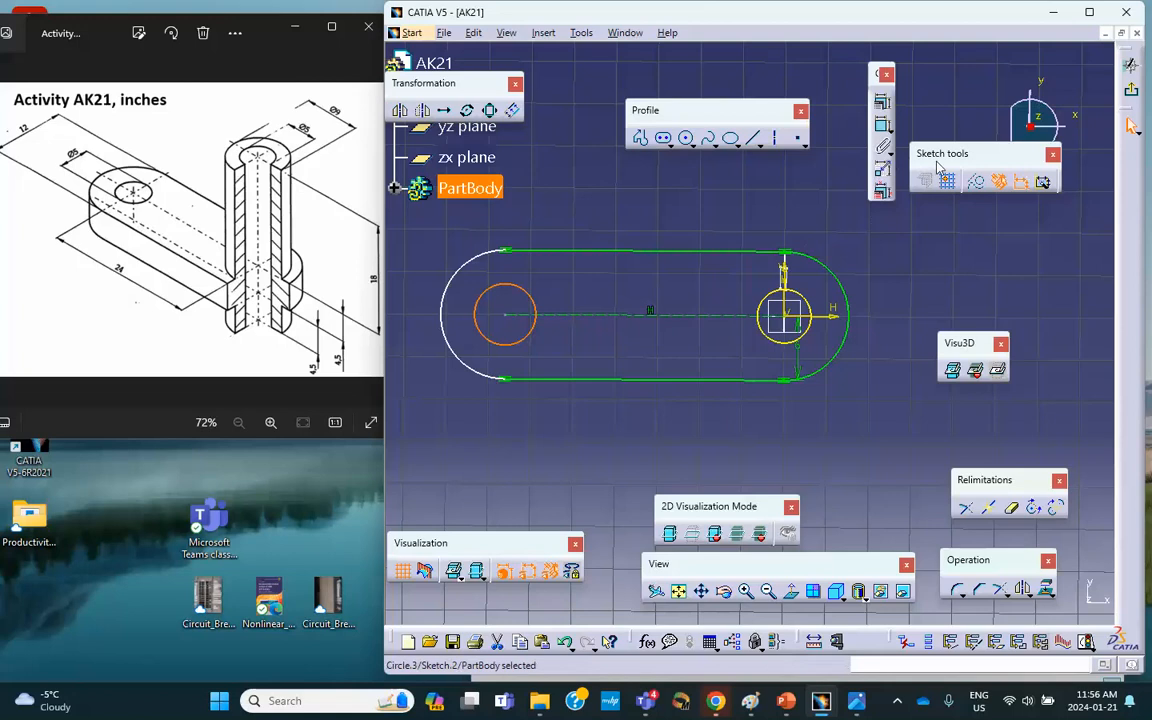
left_click(882, 124)
left_click(545, 222)
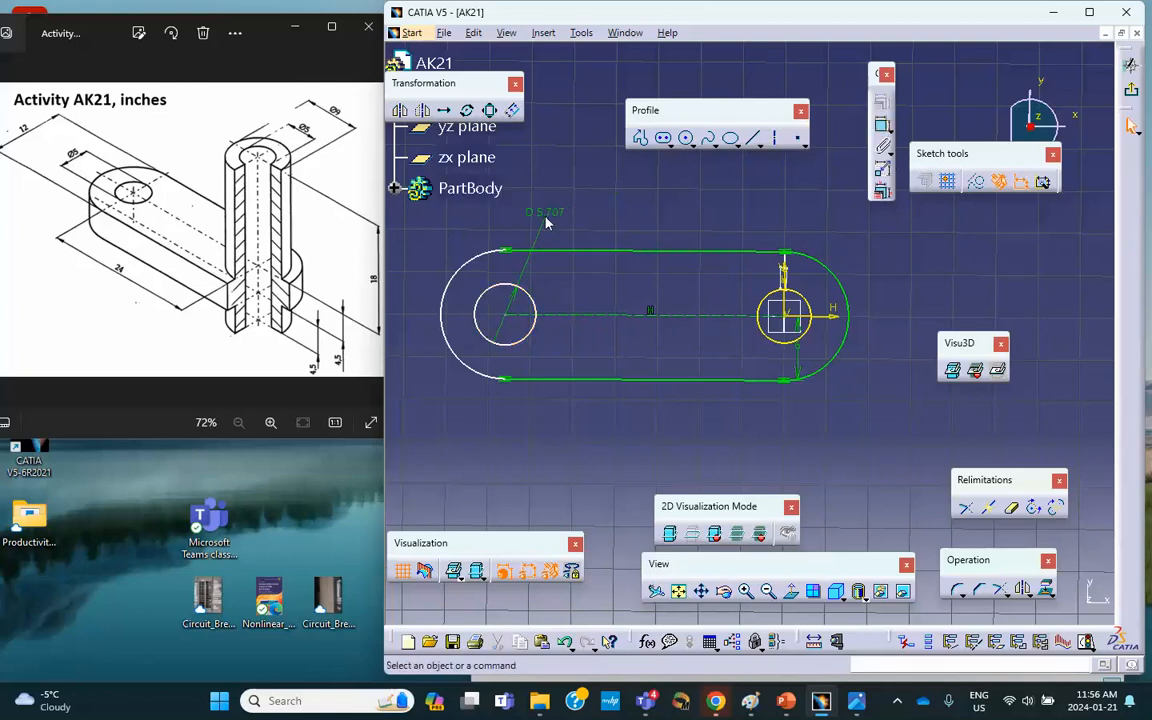
double_click(545, 214)
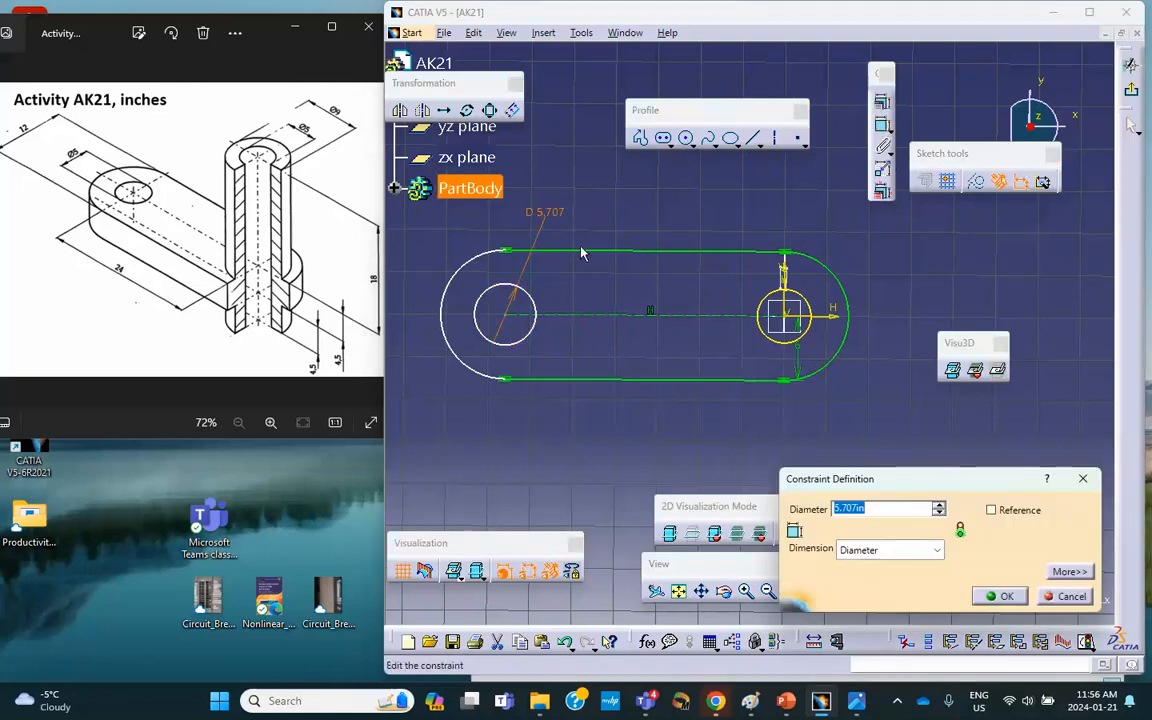
type("5")
left_click(1000, 596)
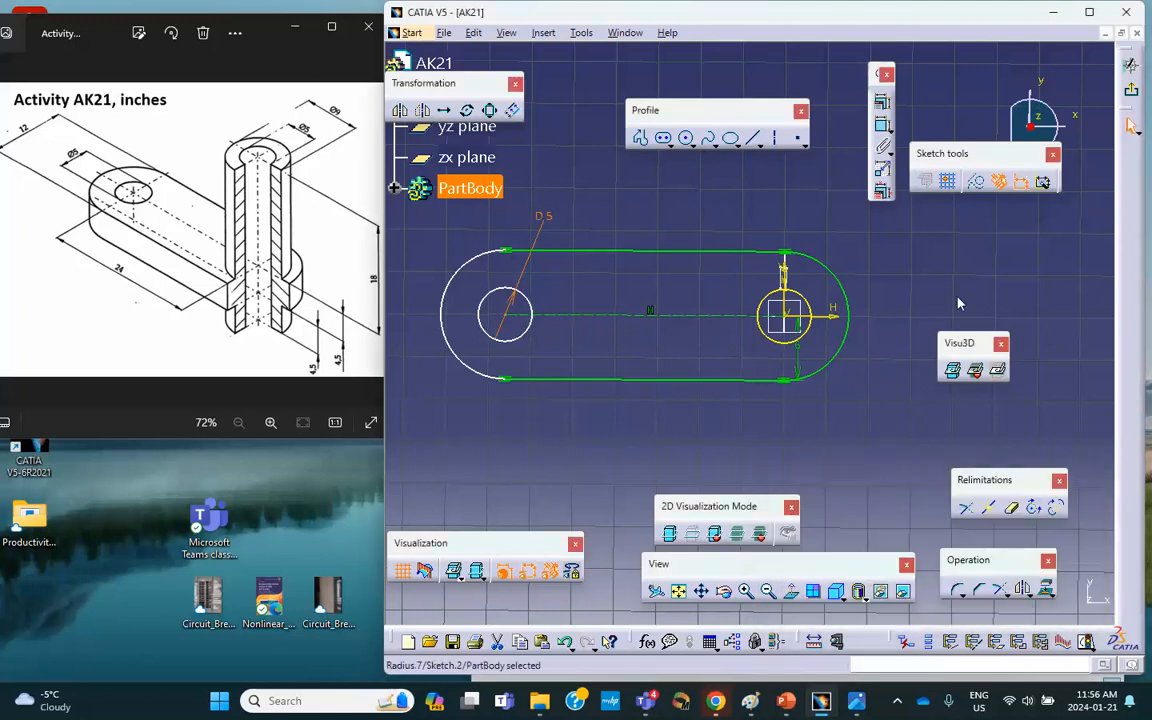
Leave the arm sketch and expand the PartBody's contents in the tree.
left_click(1130, 122)
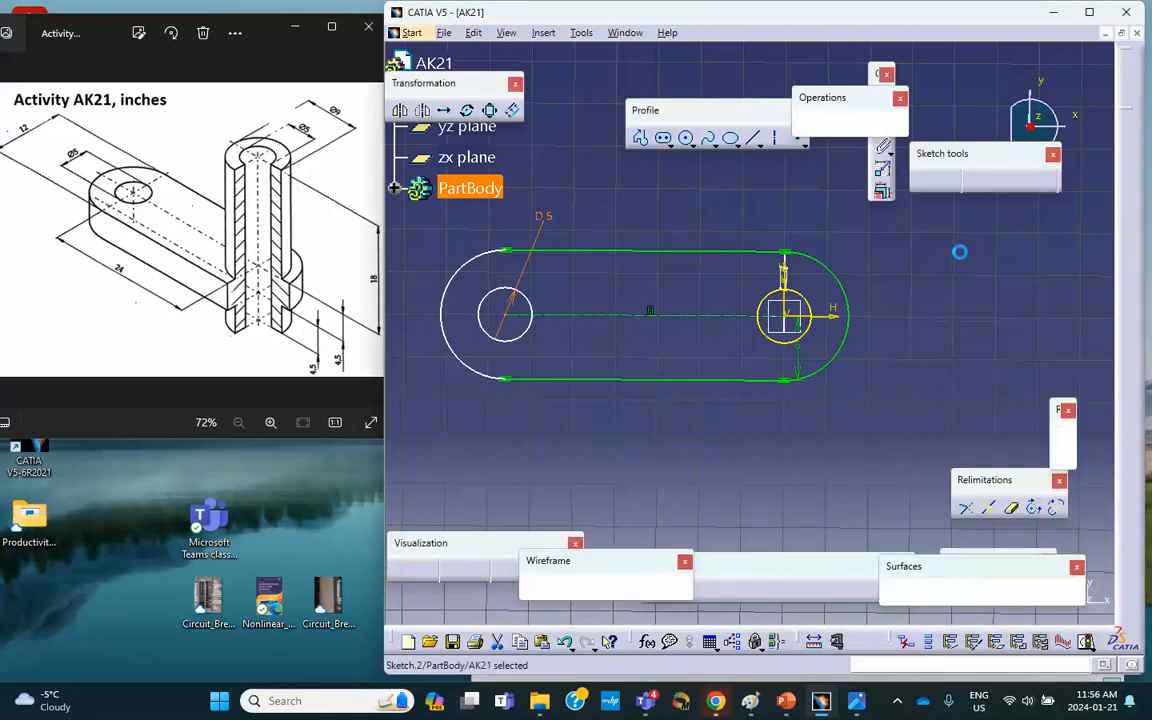
left_click(395, 189)
Show the revolved surface to compare it with the arm sketch, and hide it again.
right_click(496, 251)
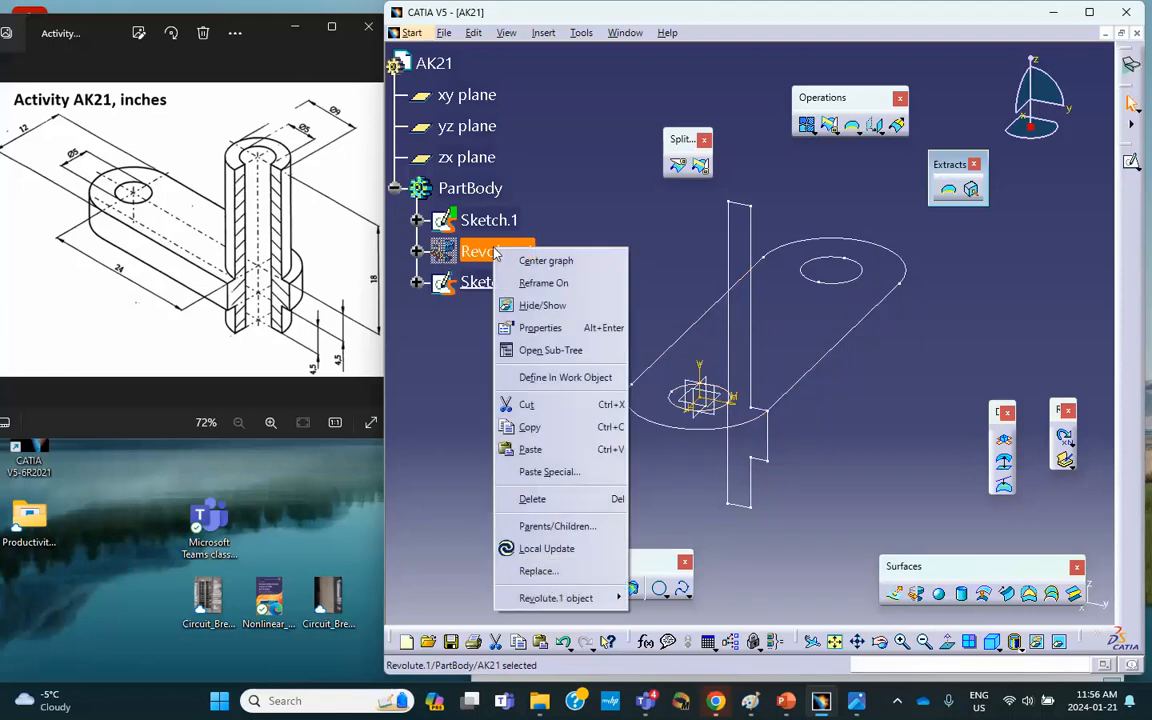
left_click(522, 305)
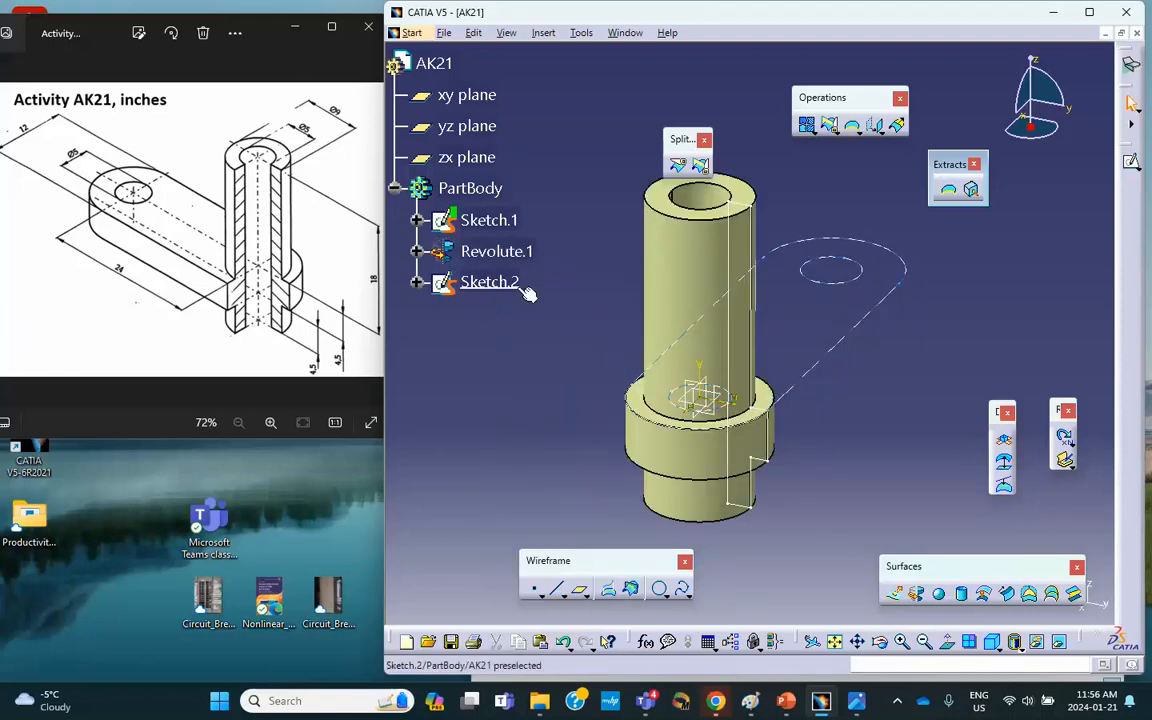
right_click(499, 251)
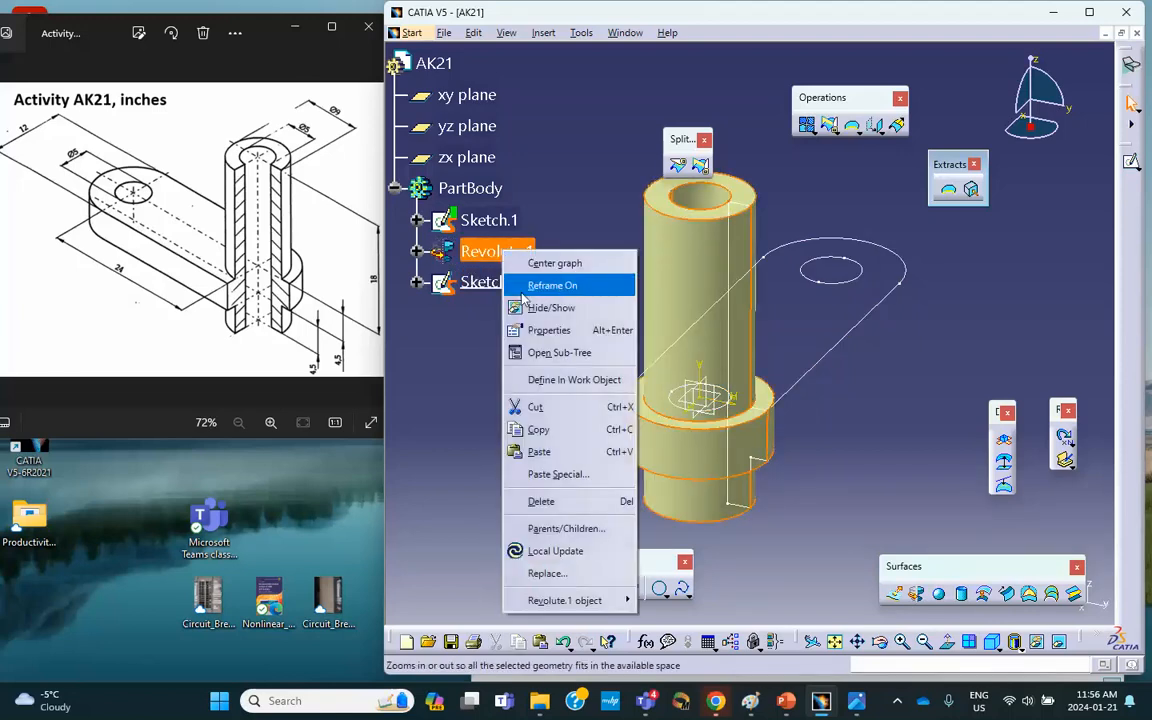
left_click(528, 306)
middle_click_drag(553, 343, 574, 328)
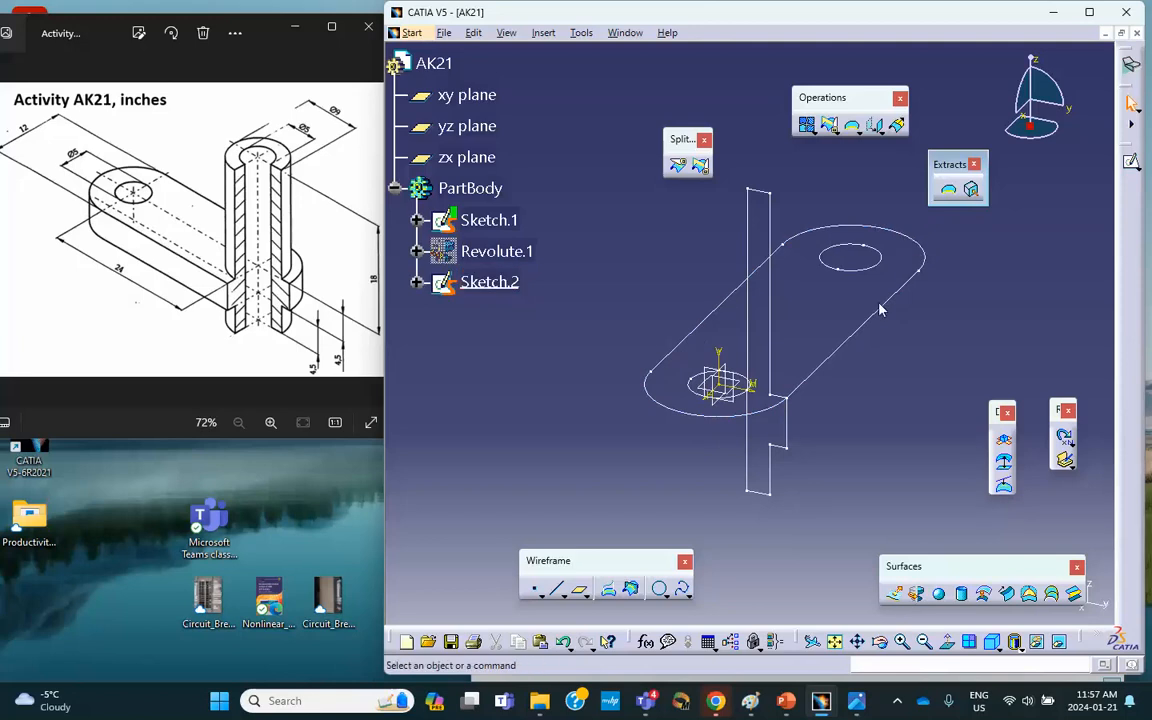
Extract the arm sketch's outer elongated contour using Point continuity propagation.
left_click(970, 190)
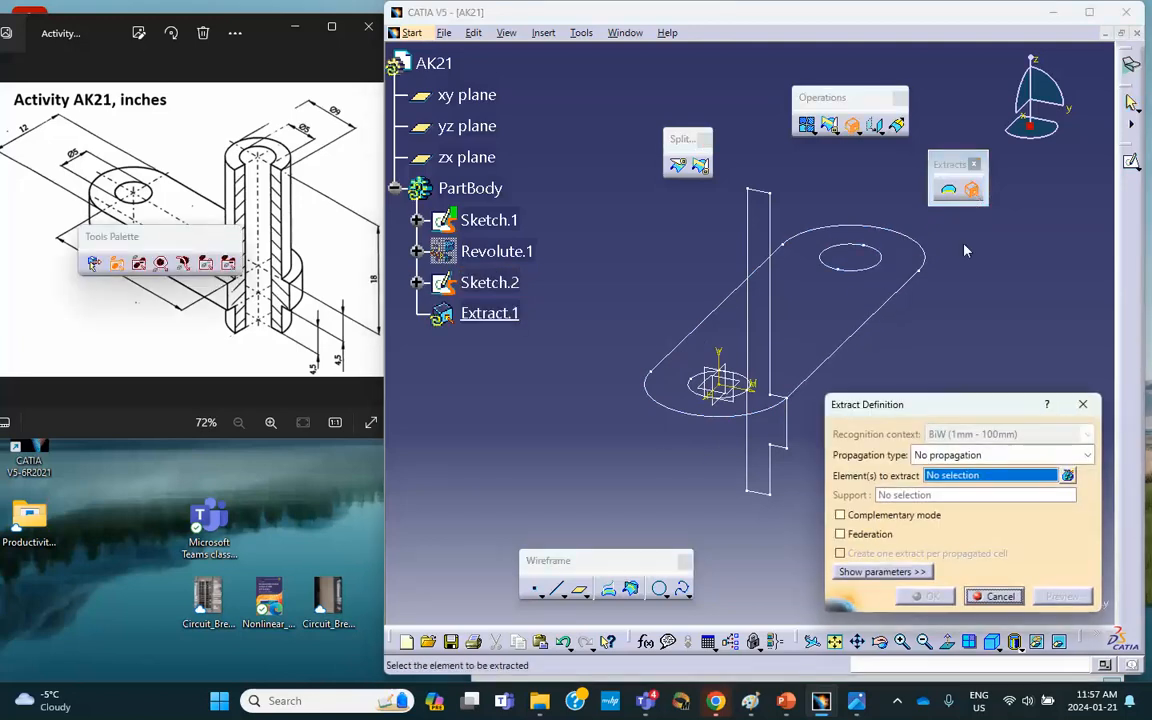
left_click(892, 296)
left_click(953, 455)
left_click(938, 476)
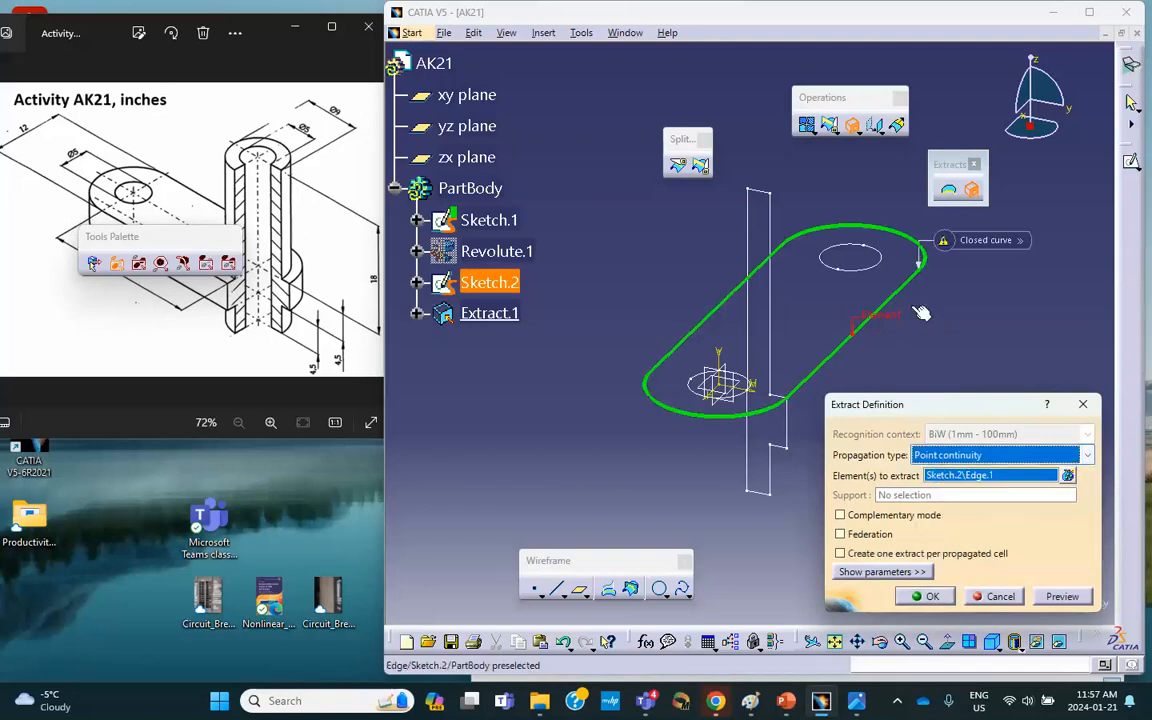
left_click(930, 597)
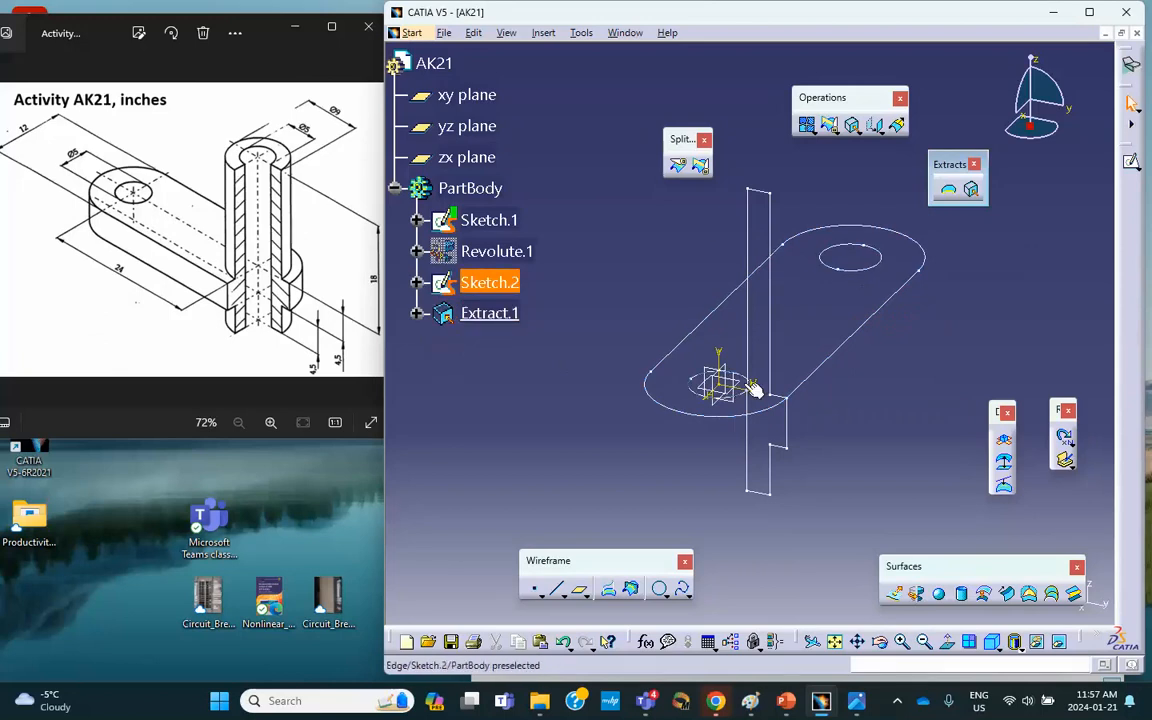
Extract both circles of the arm sketch in one multiple-element extract with Point continuity propagation.
left_click(970, 190)
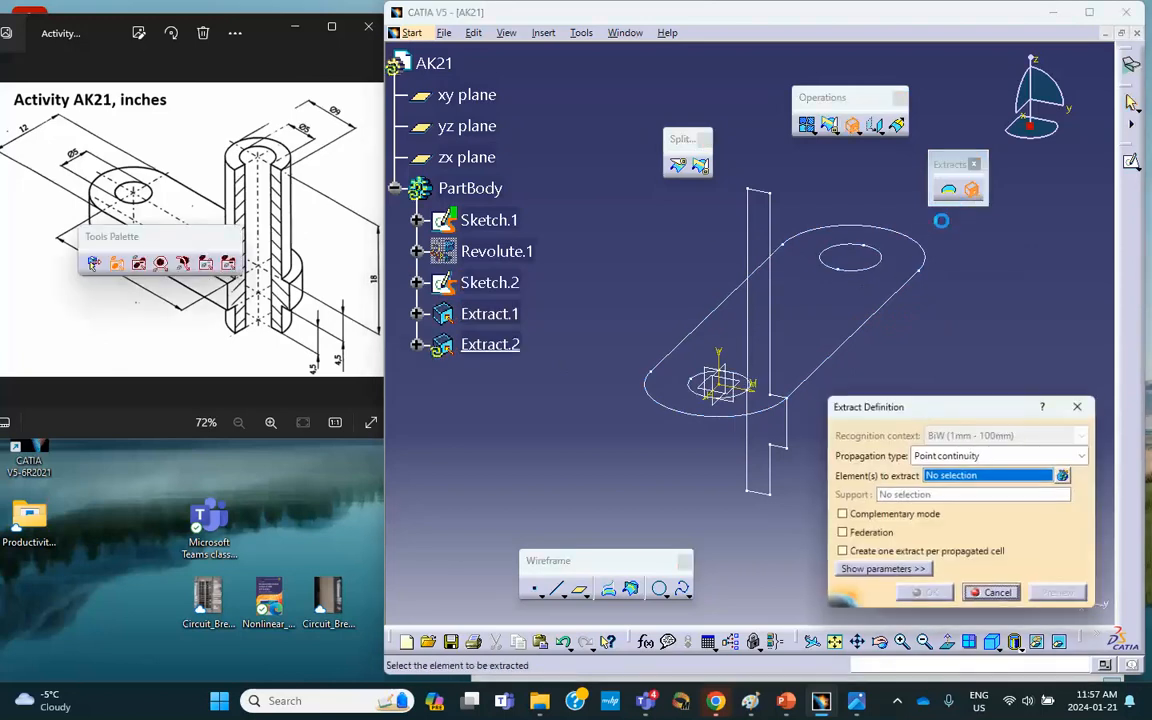
left_click(877, 276)
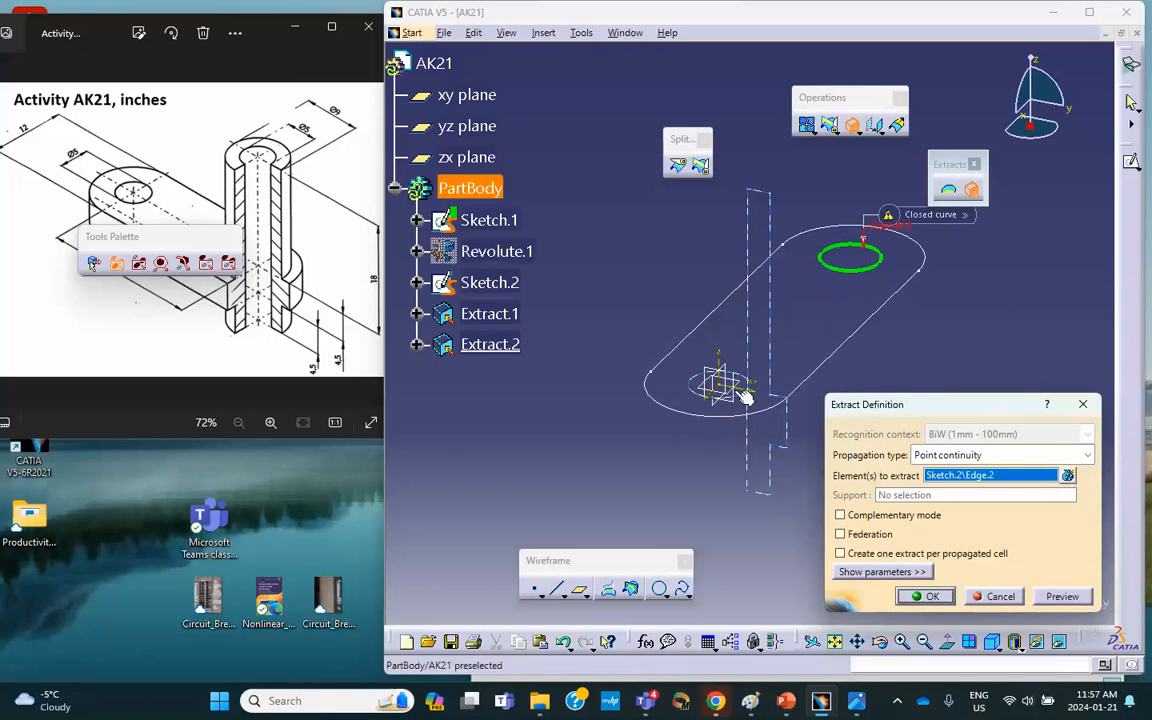
left_click(1067, 475)
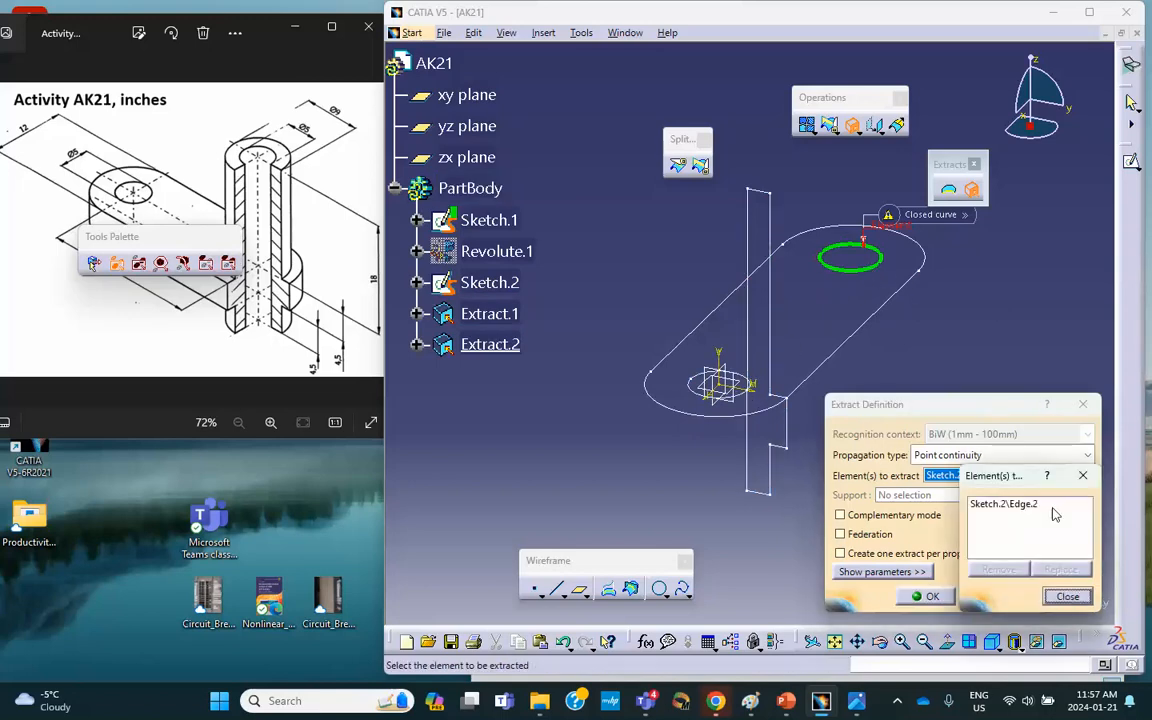
left_click(705, 388)
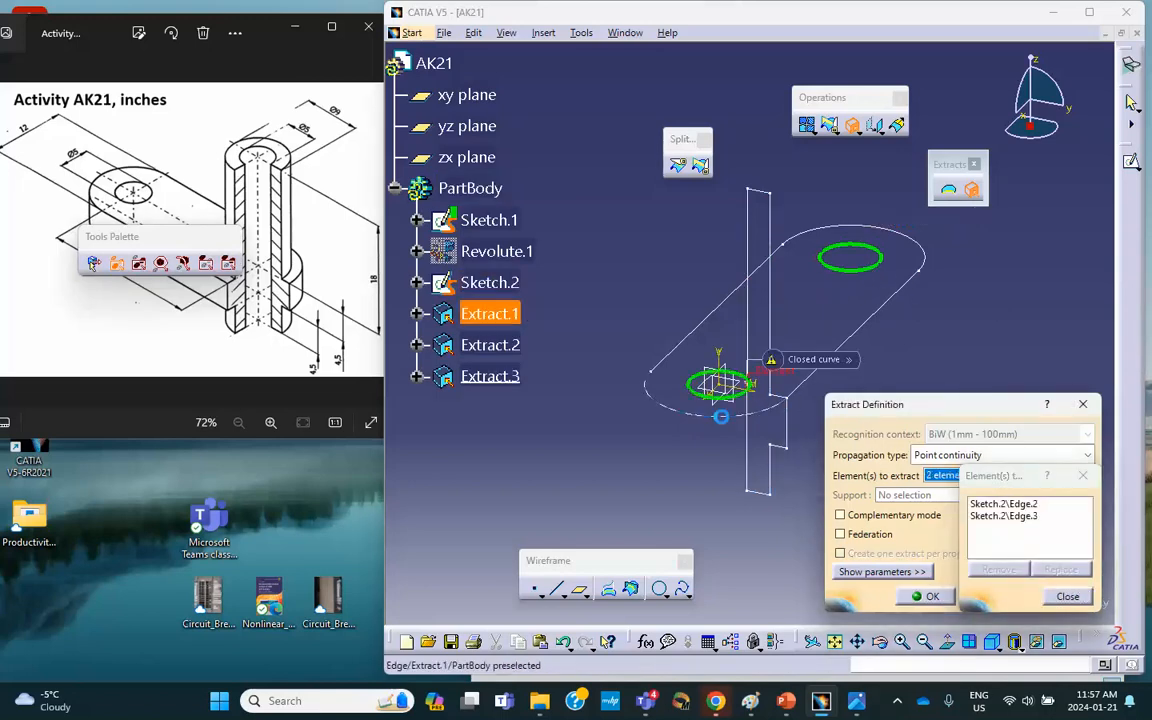
left_click(1064, 596)
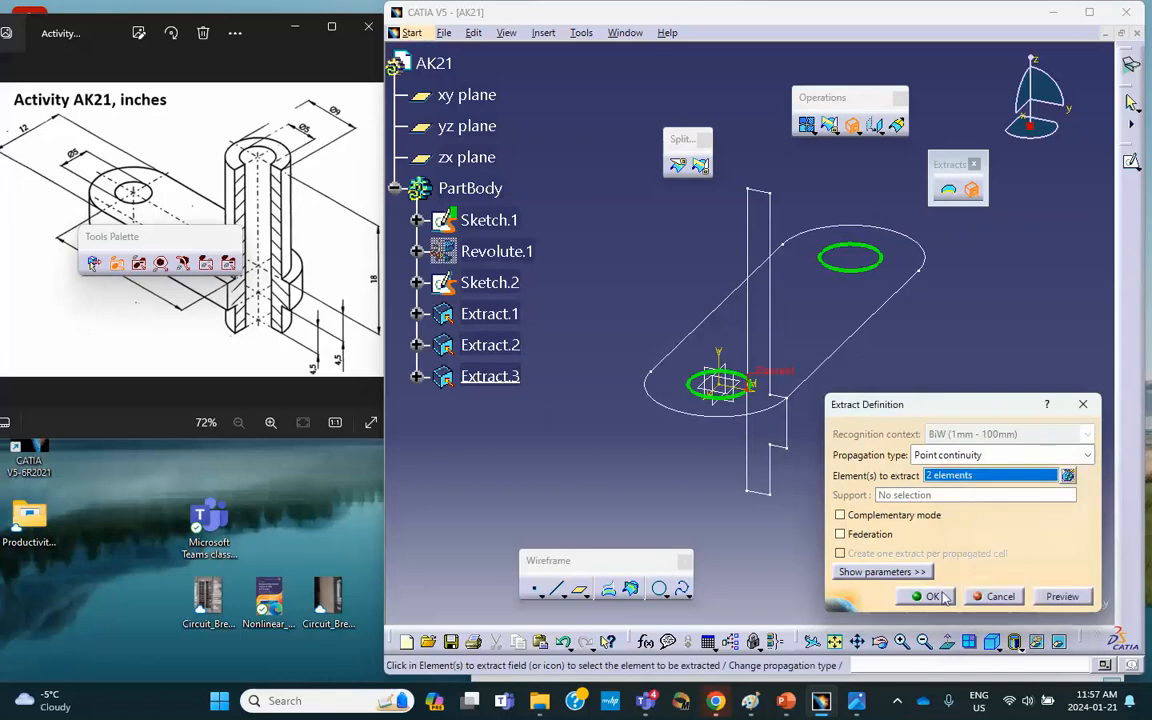
left_click(925, 596)
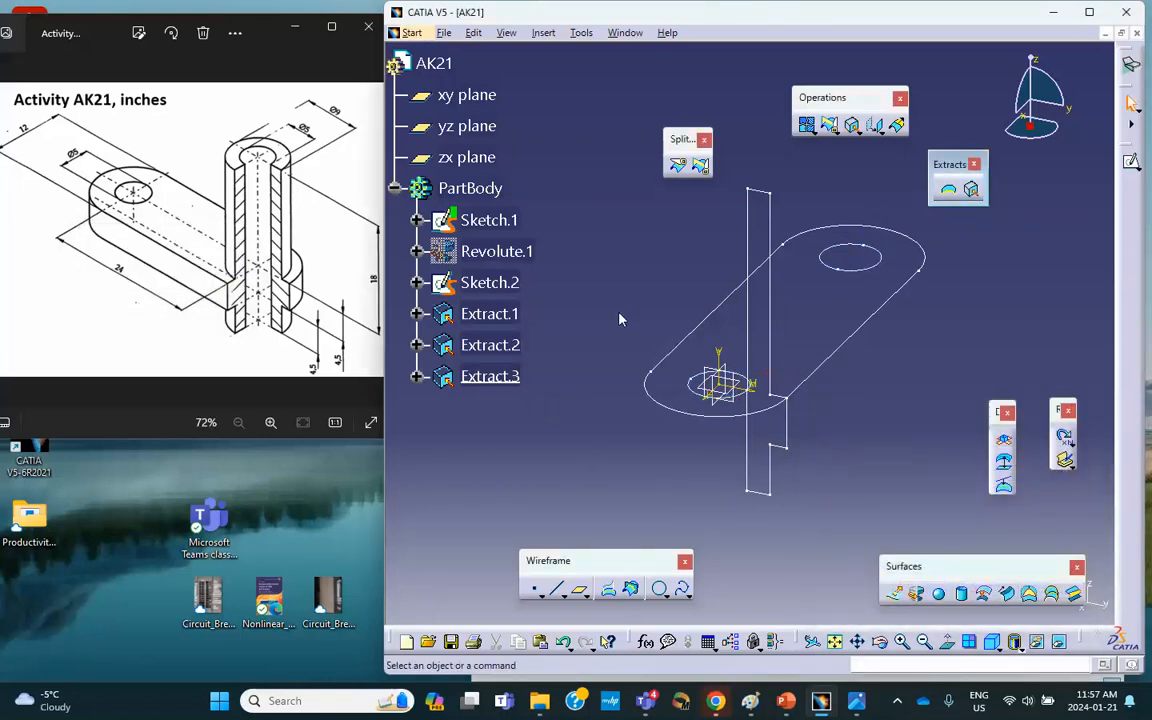
Create a Fill surface with Extract.1 as the outer boundary and Extract.2 and Extract.3 as inner boundaries.
left_click(1031, 595)
middle_click_drag(697, 231, 589, 227)
left_click(505, 315)
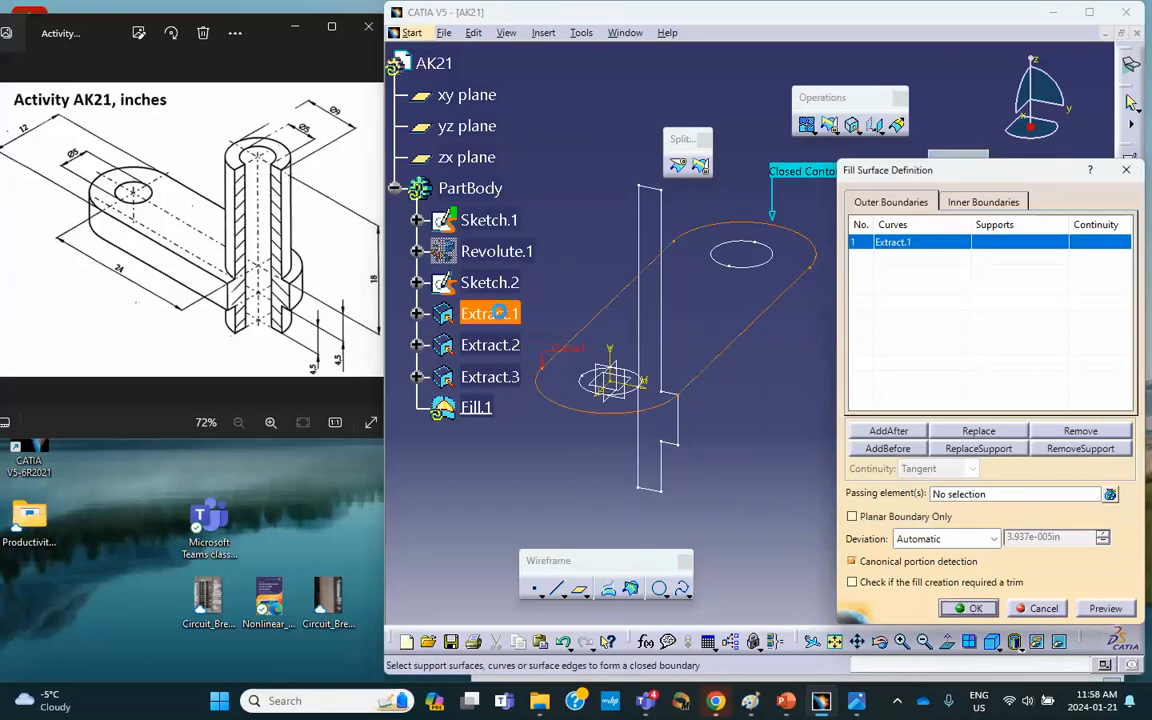
left_click(970, 204)
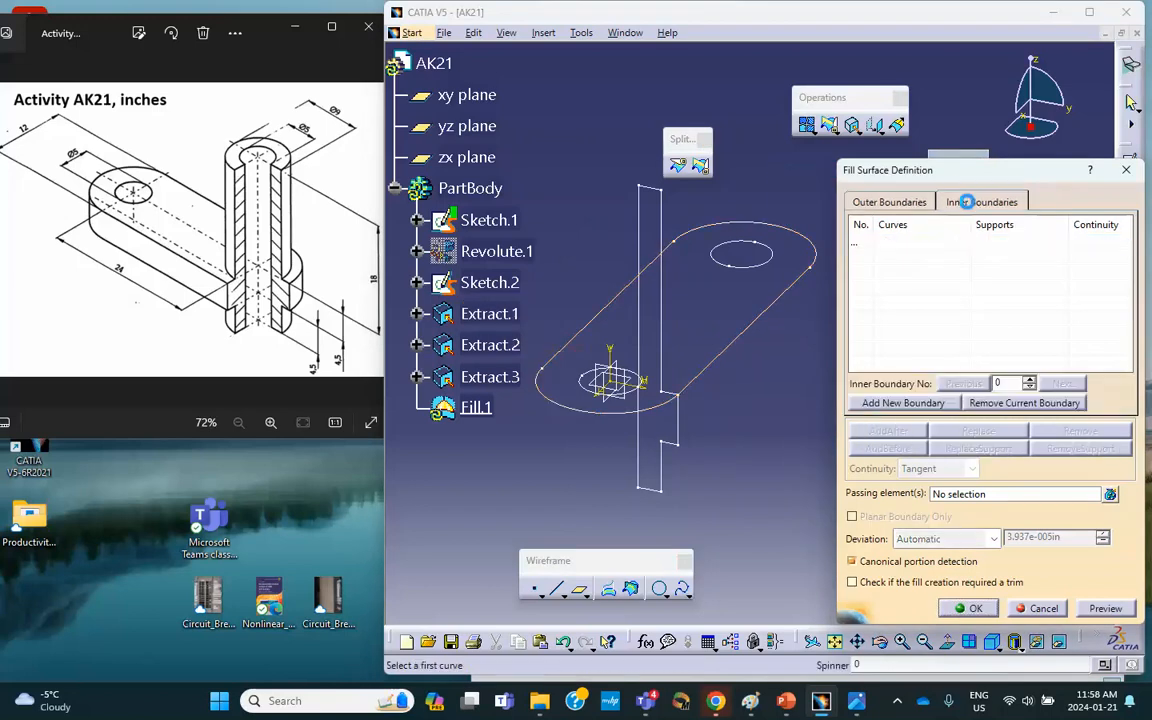
left_click(500, 347)
left_click(492, 377)
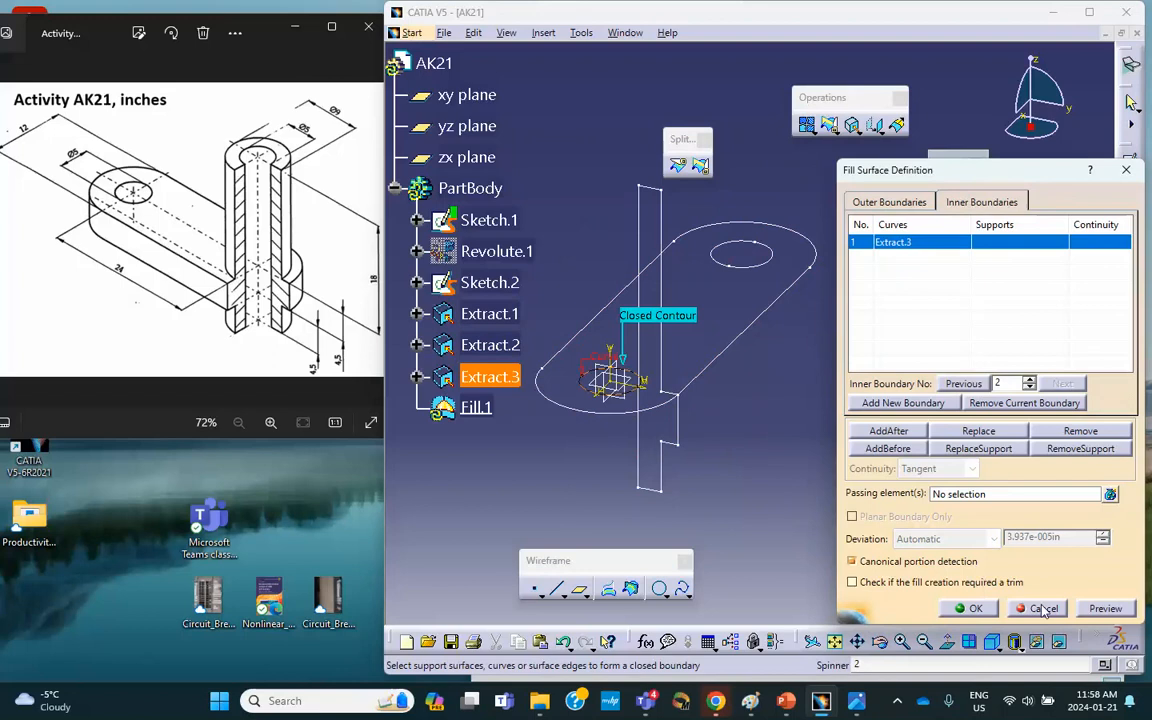
left_click(976, 608)
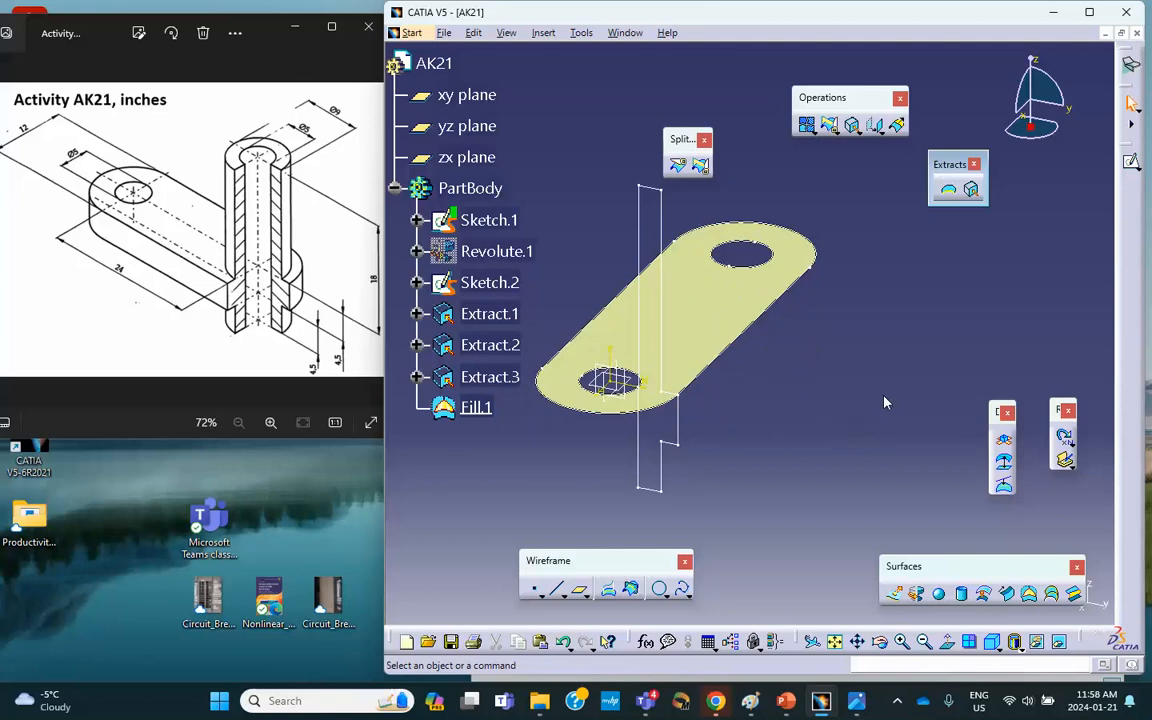
middle_click_drag(864, 432, 875, 414)
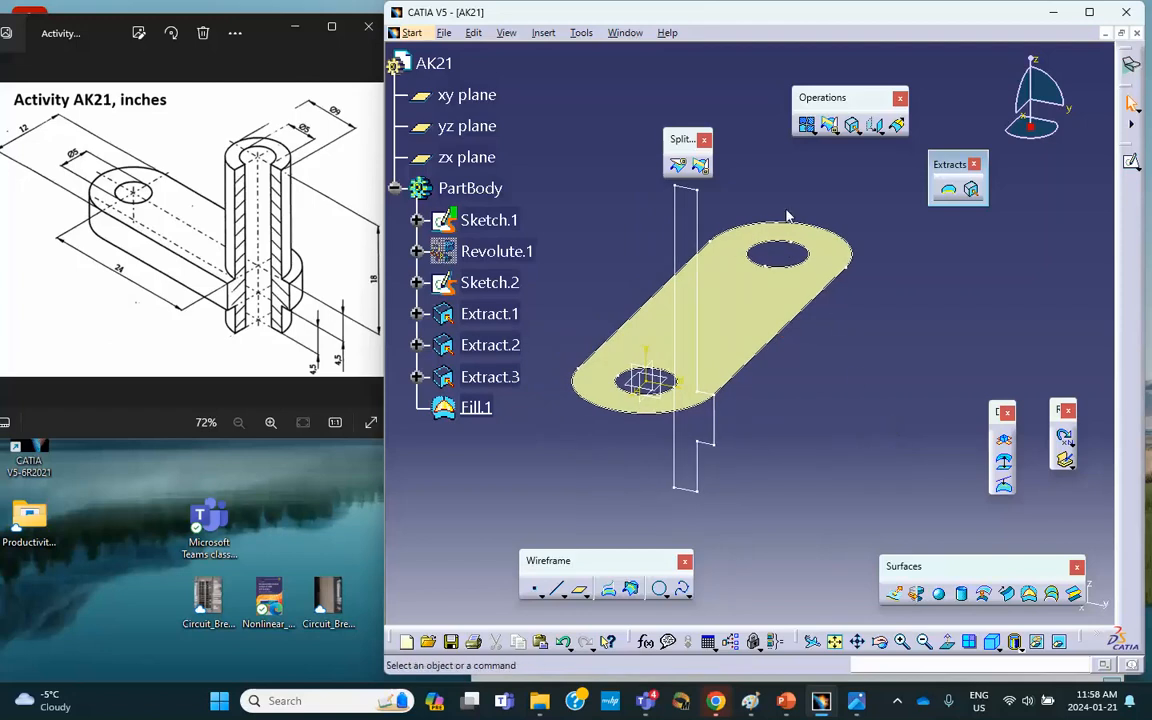
Switch to the Part Design workbench.
left_click(410, 34)
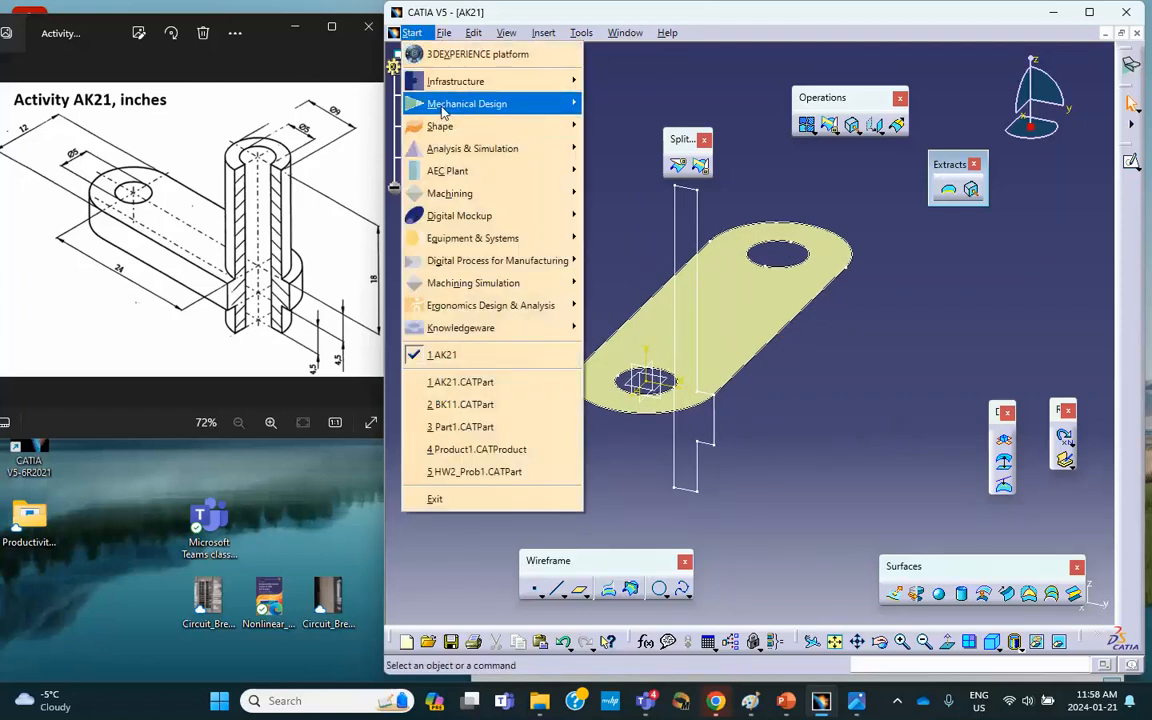
mouse_move(470, 103)
left_click(620, 103)
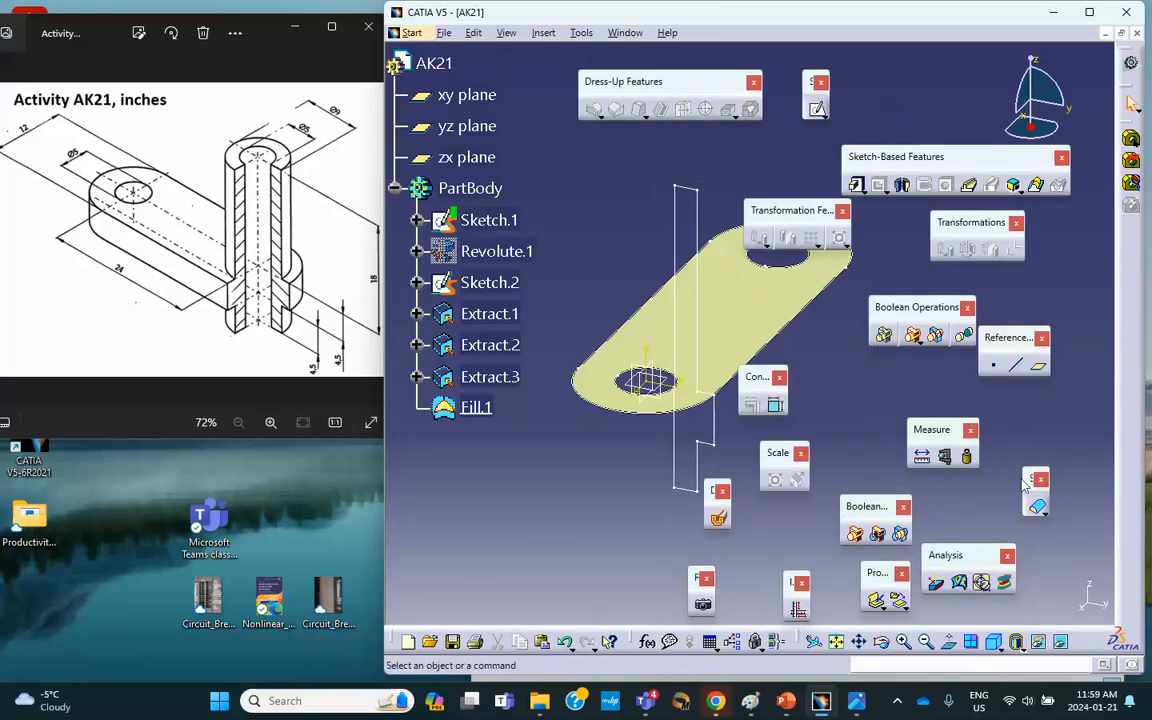
Convert the closed Revolute.1 tube-and-flange surface into a solid with Close Surface.
left_click(1045, 512)
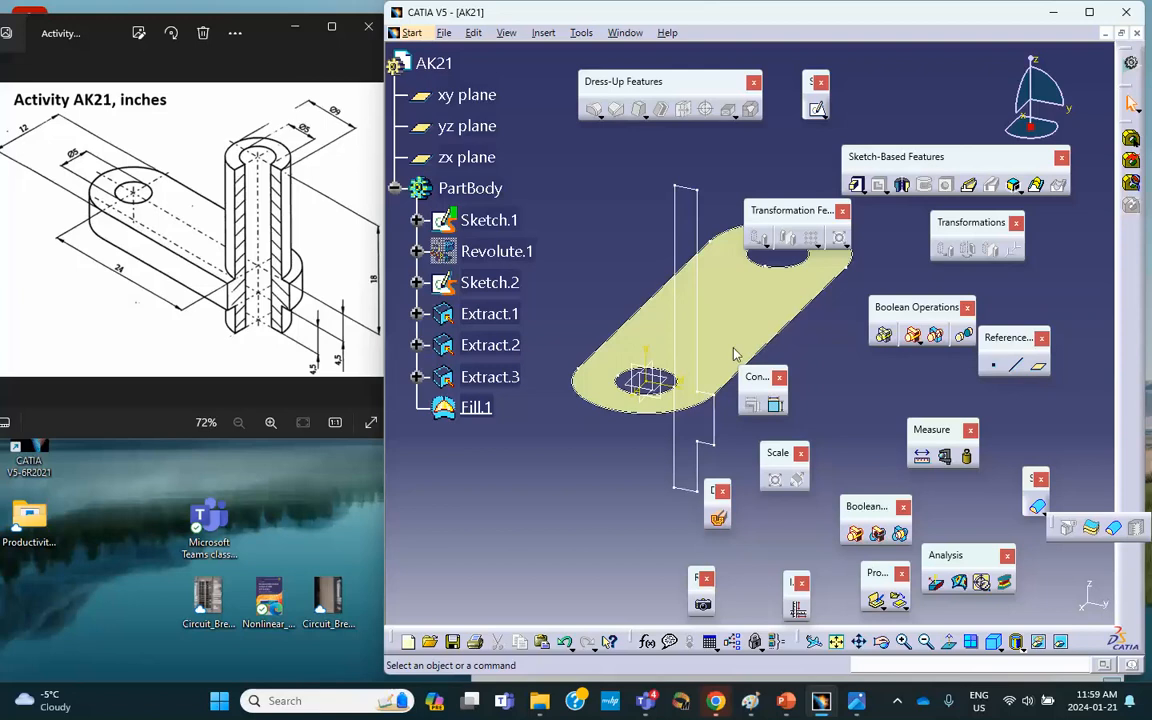
left_click(1113, 526)
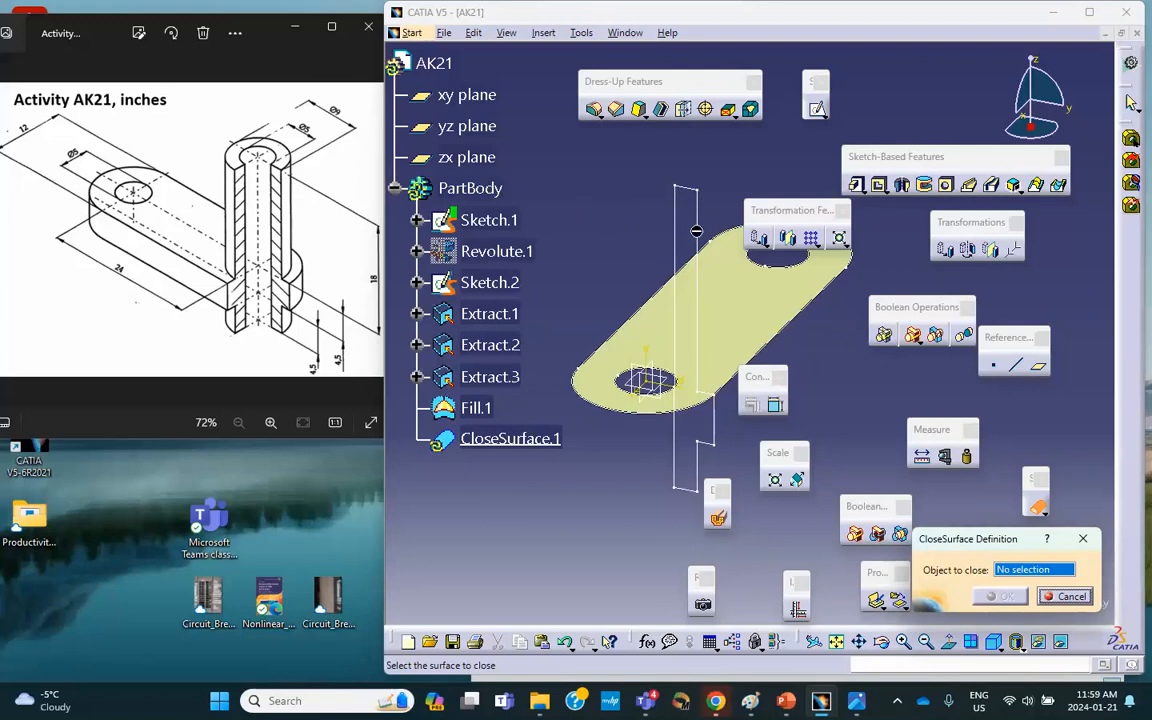
left_click(515, 251)
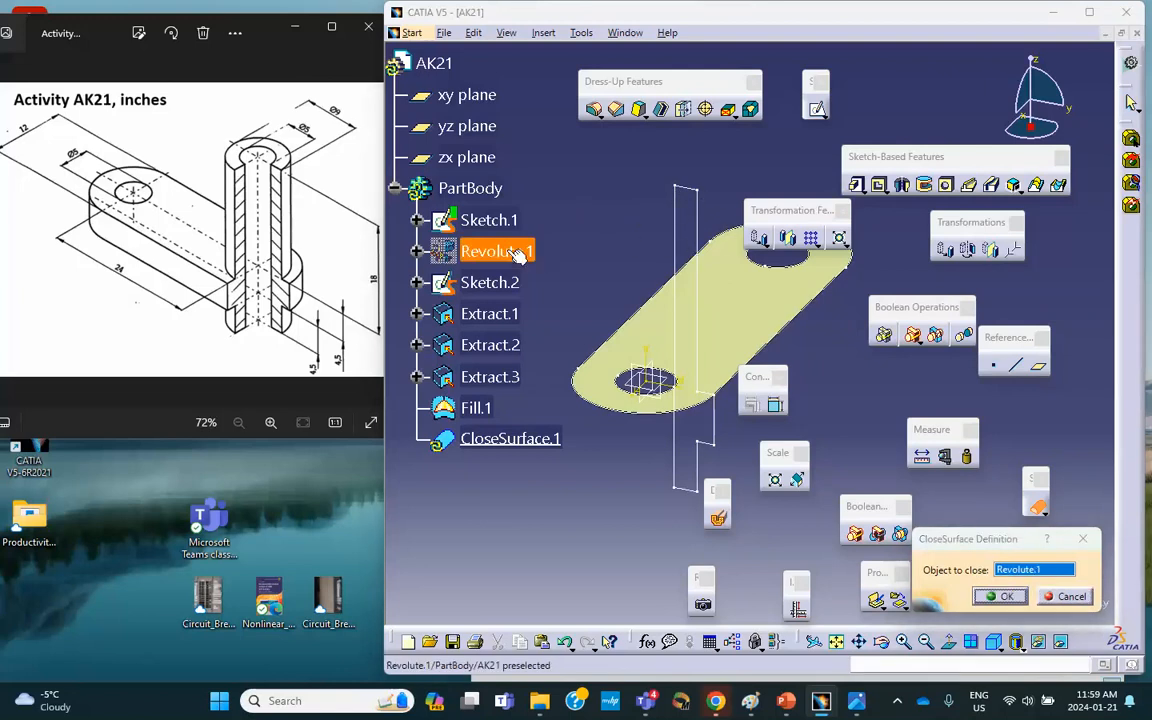
left_click(1006, 597)
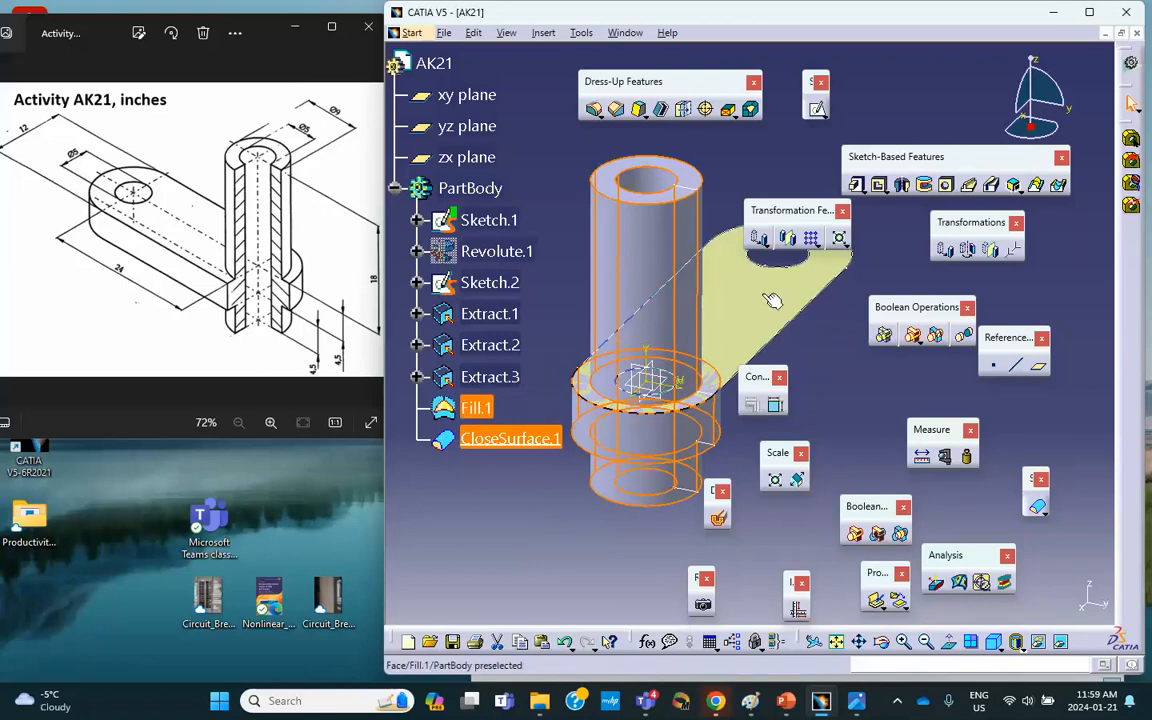
Thicken the Fill.1 arm surface with Thick Surface, using a first offset of 4.5 in.
middle_click_drag(840, 358, 802, 343)
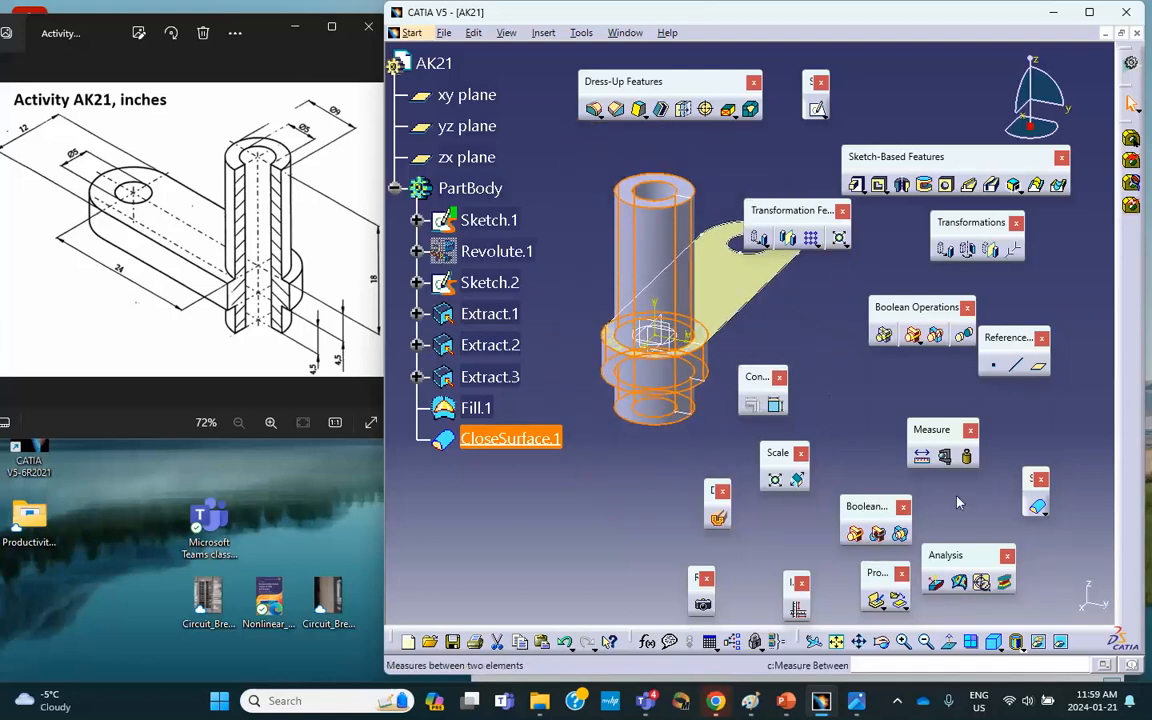
left_click(1042, 512)
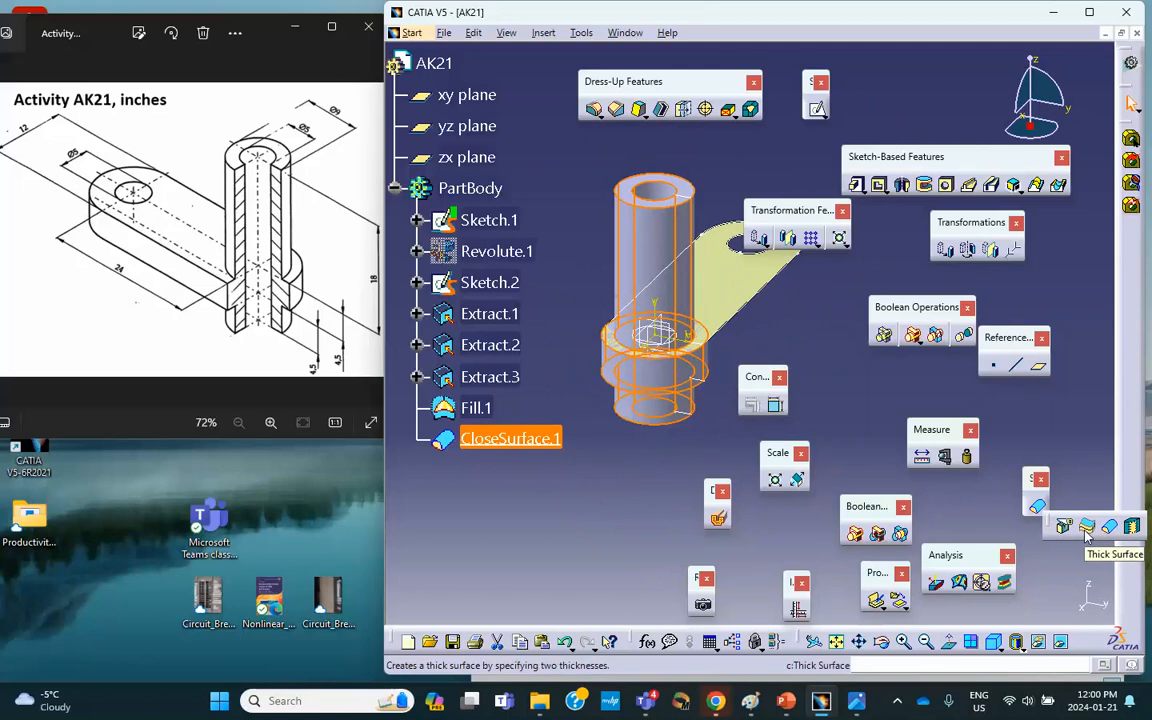
left_click(1087, 528)
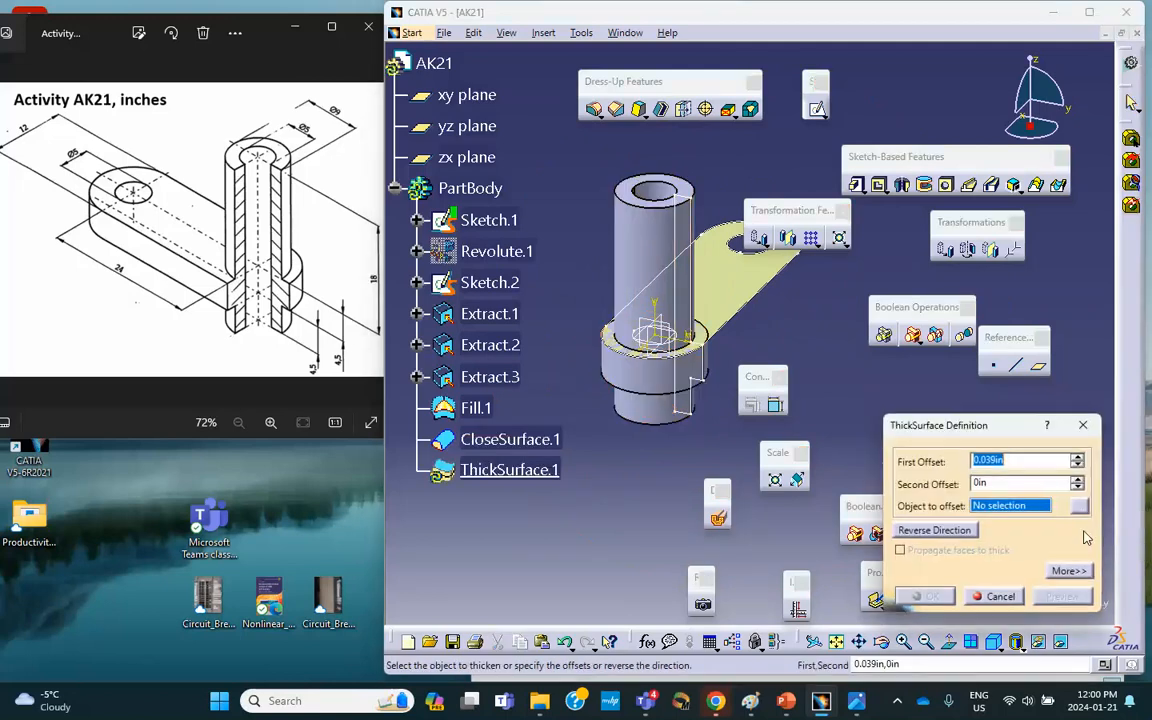
left_click(720, 262)
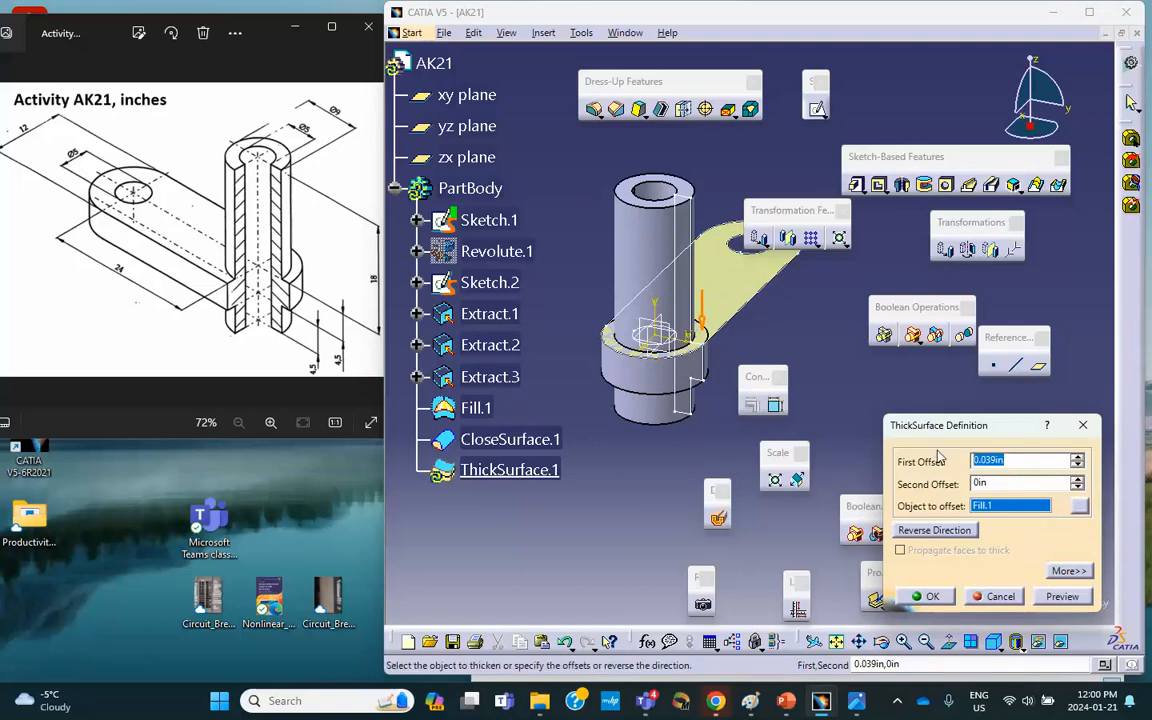
type("4.5")
left_click(930, 597)
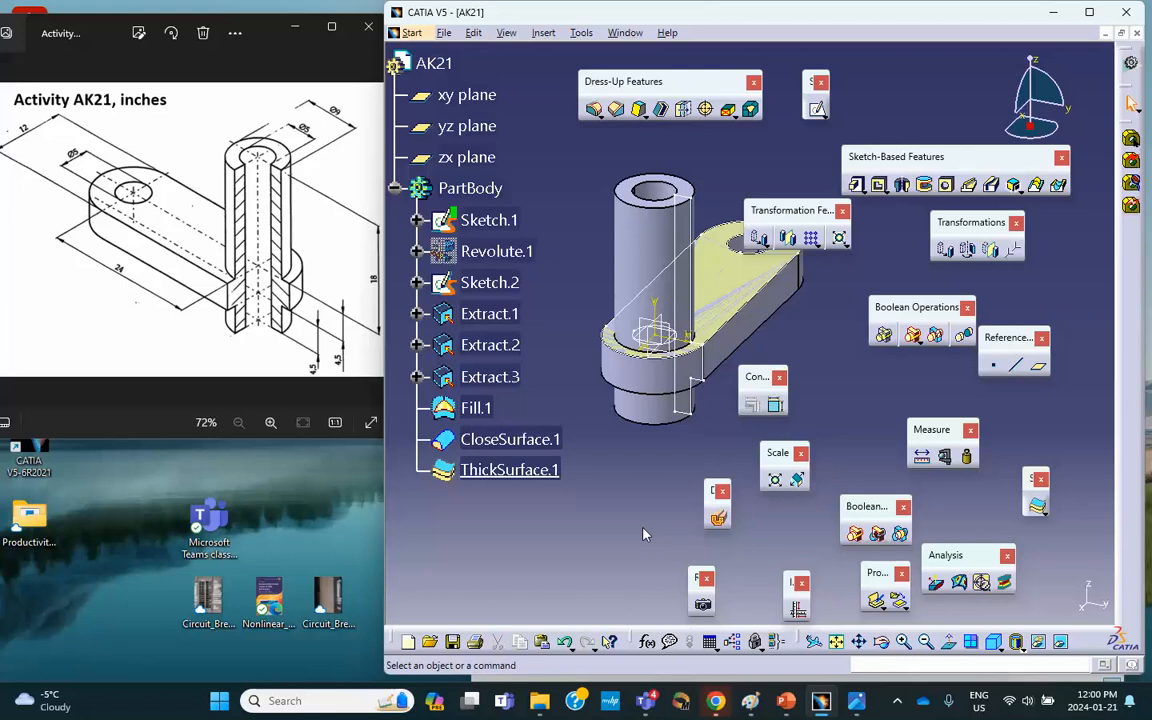
Hide the Fill.1 surface on the arm.
middle_click_drag(661, 443, 735, 440)
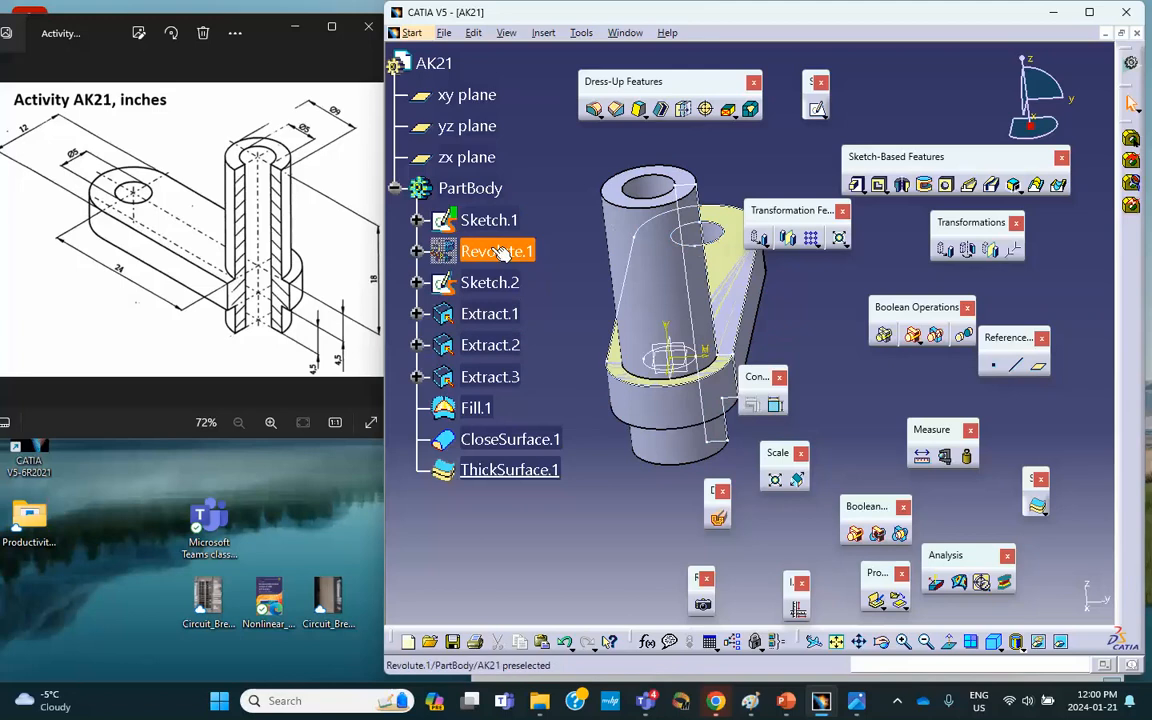
right_click(487, 415)
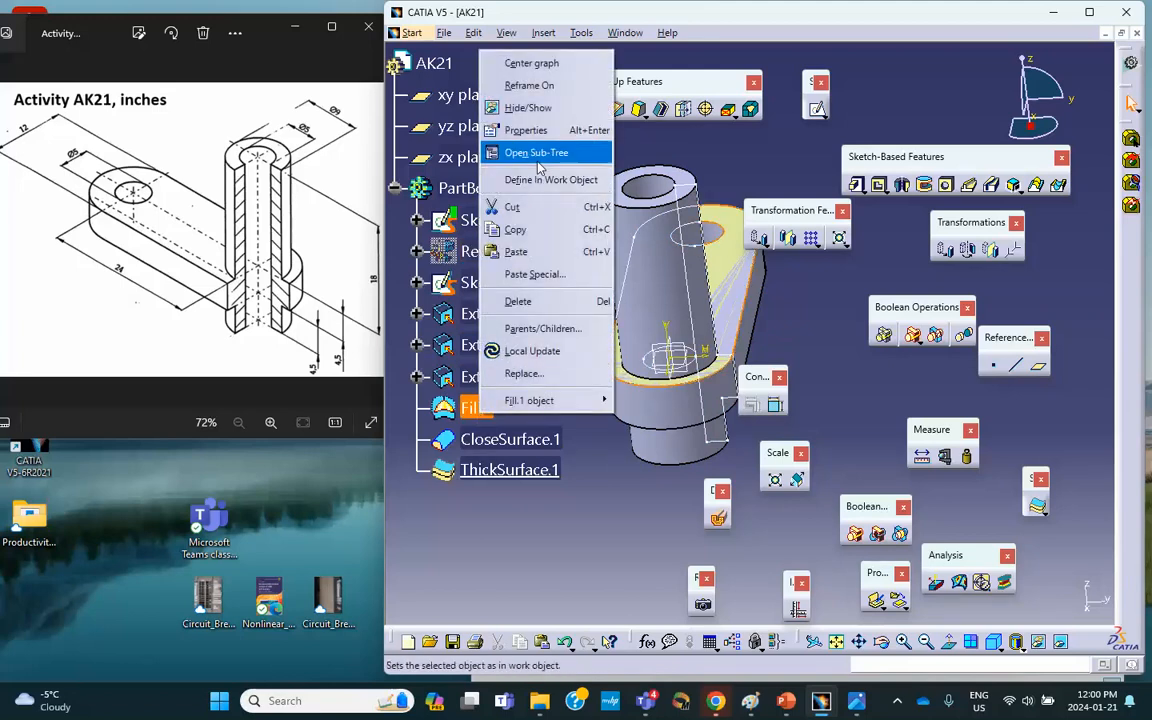
left_click(546, 120)
middle_click_drag(548, 303, 591, 357)
scroll(591, 357, "down", 1)
scroll(588, 344, "up", 3)
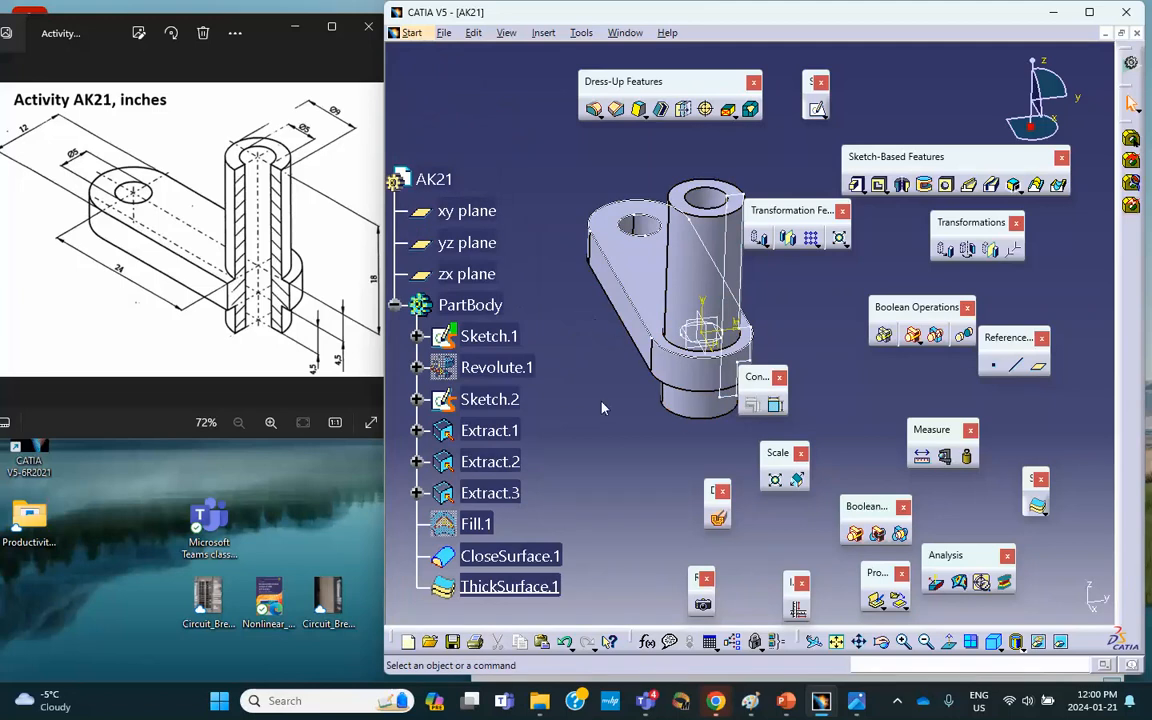
middle_click_drag(592, 409, 563, 394)
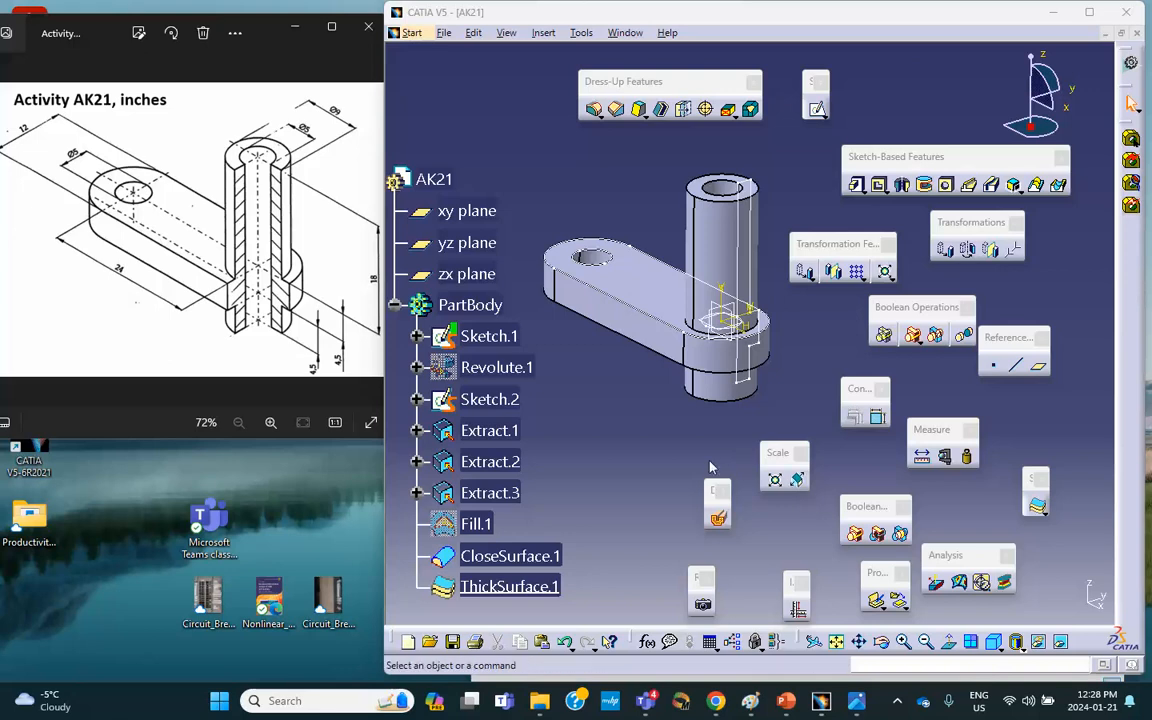
Maximize the CATIA window and hide both Sketch.1 and Sketch.2 together.
left_click(1089, 12)
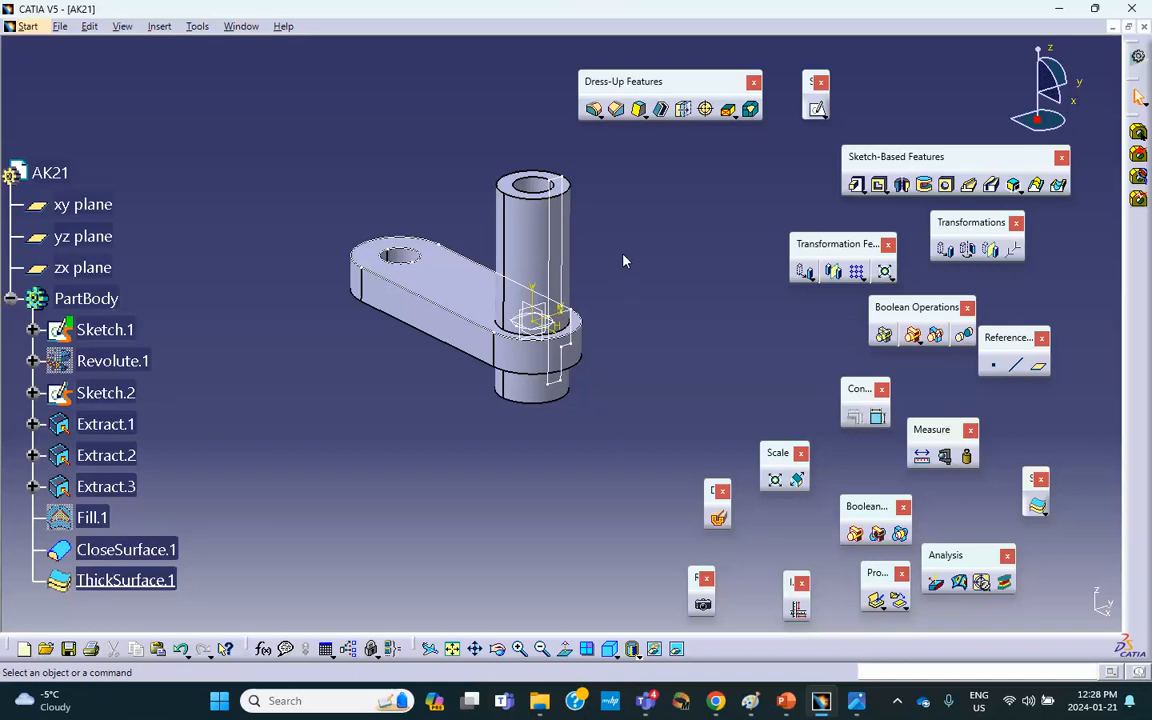
key("ctrl+f")
left_click(939, 391)
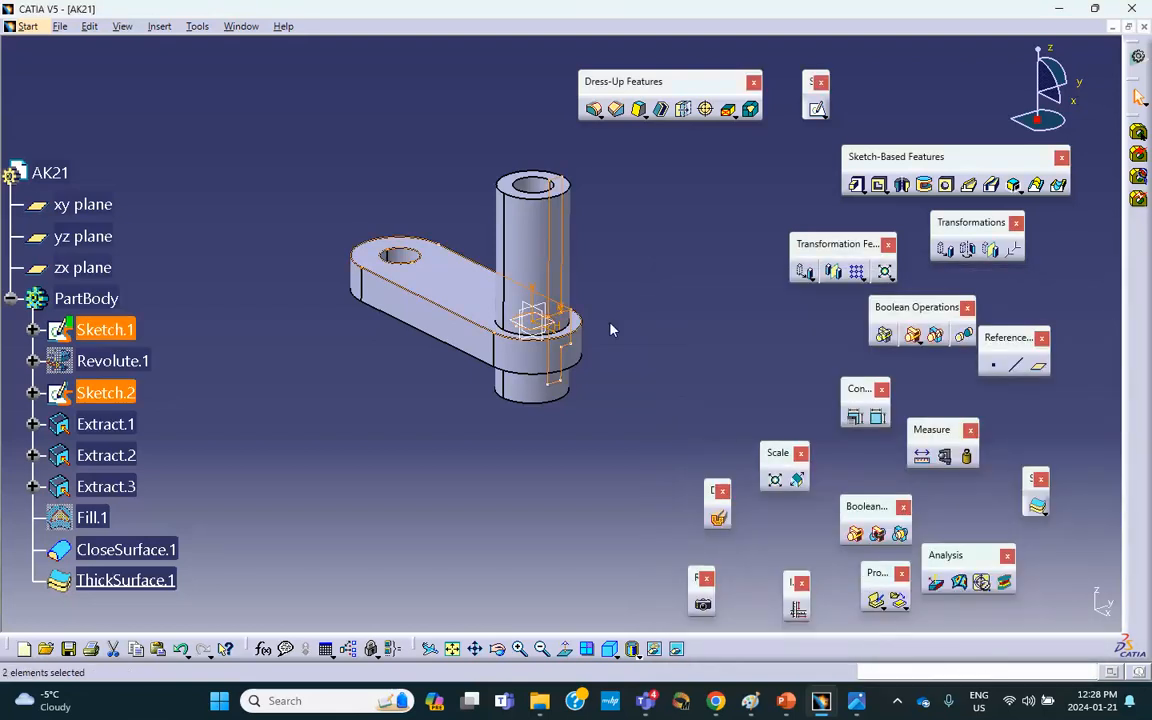
right_click(110, 322)
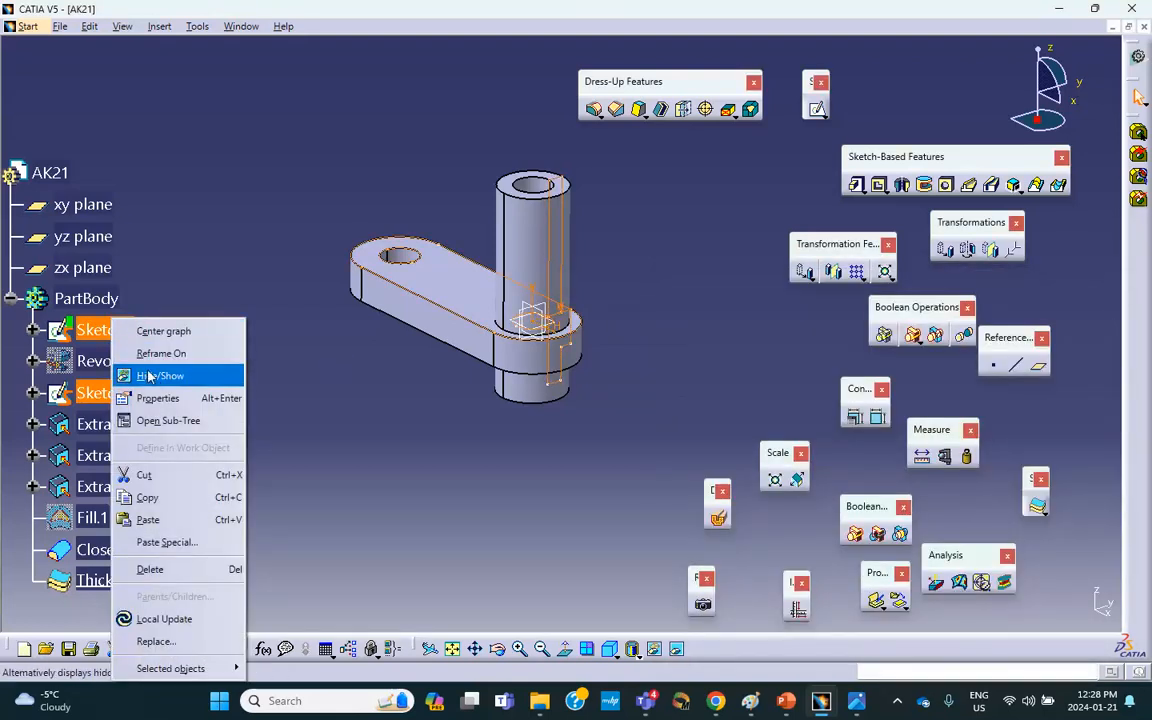
left_click(155, 376)
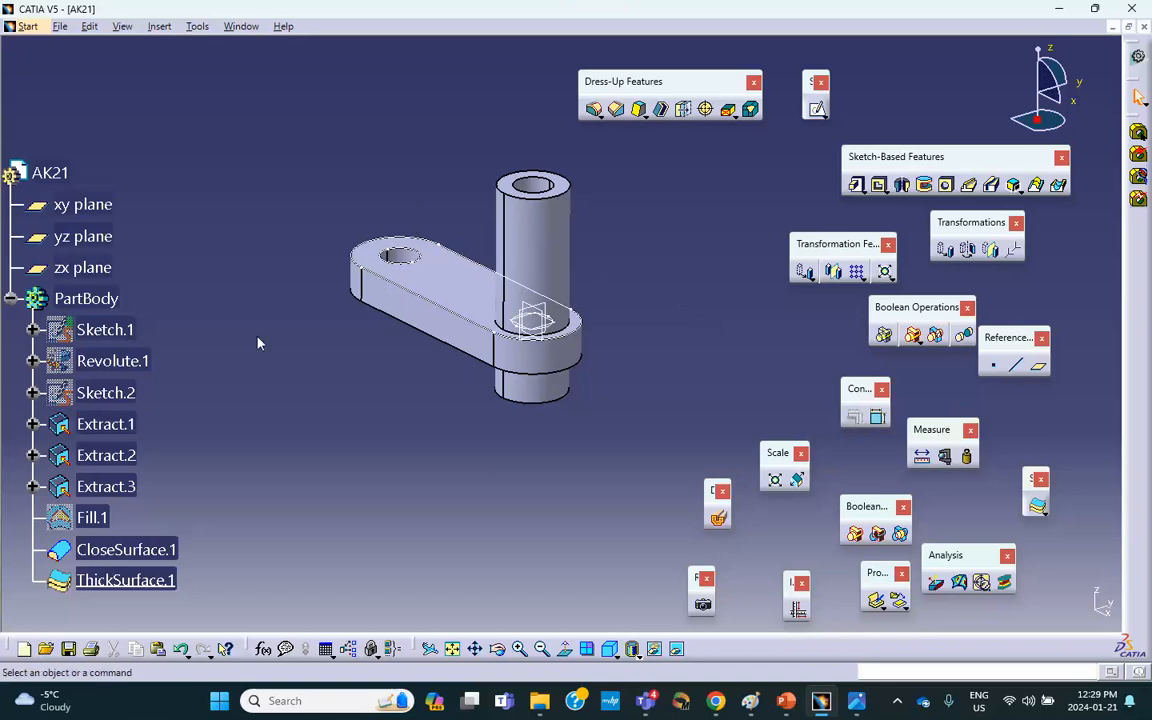
Hide Extract.1, Extract.2 and Extract.3 together.
left_click(100, 428)
left_click(122, 490, "ctrl")
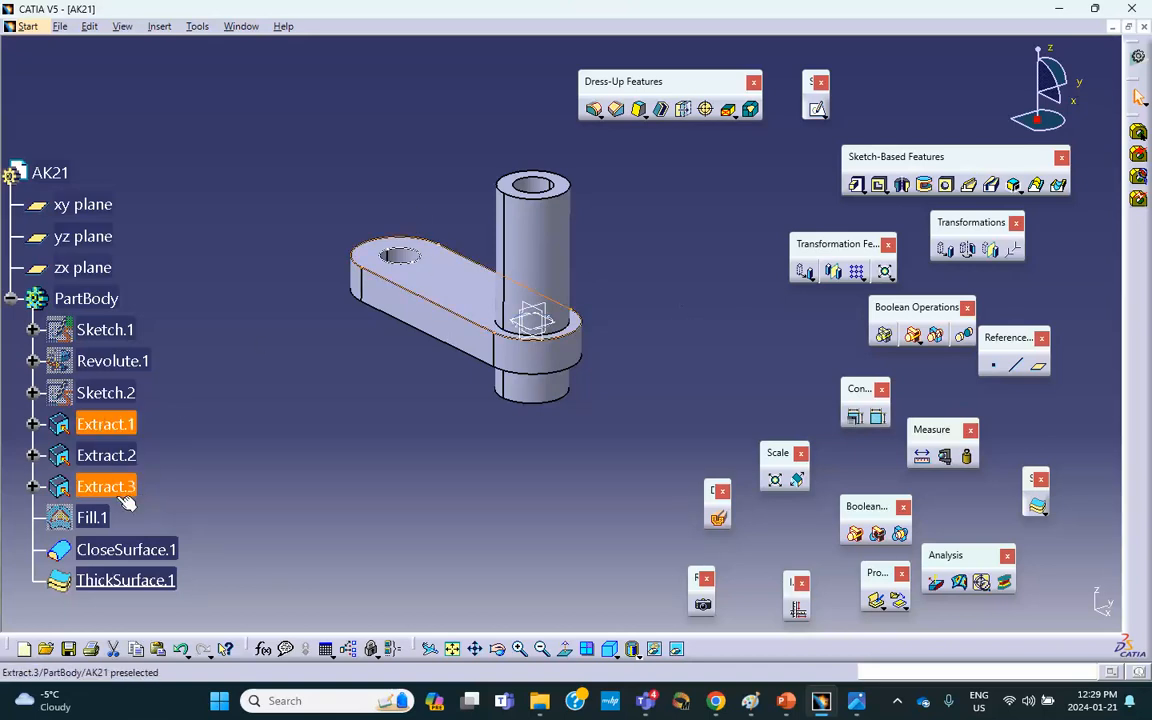
left_click(110, 487, "shift")
right_click(113, 487)
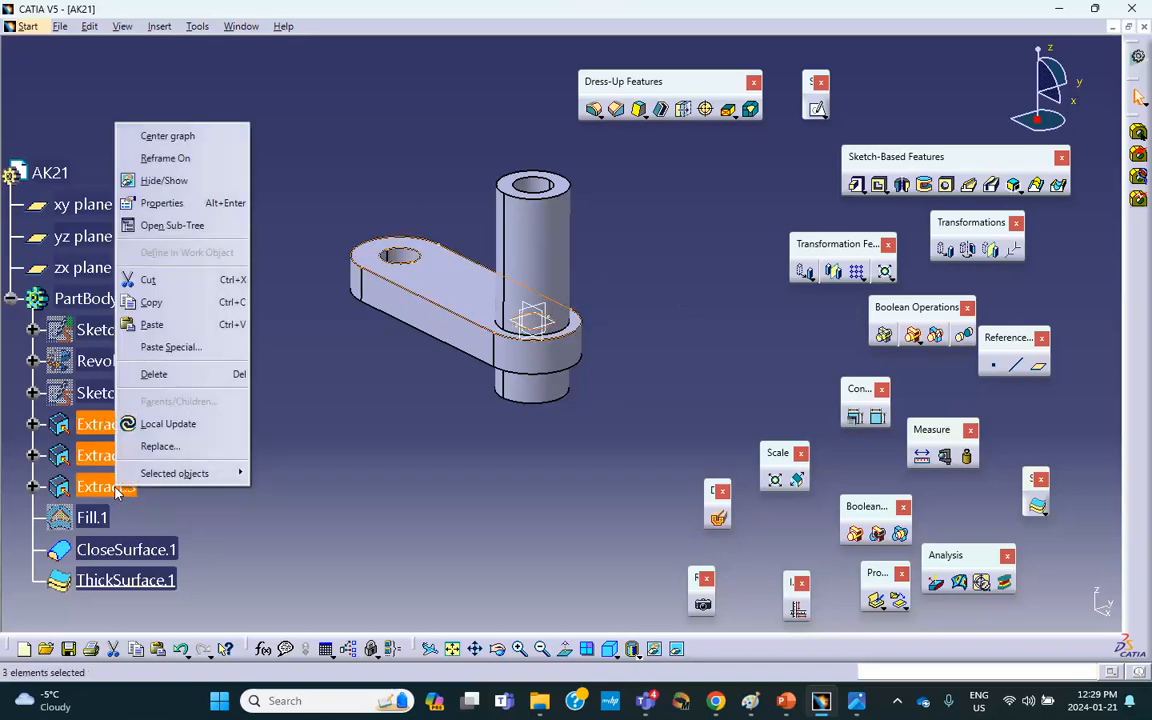
left_click(160, 180)
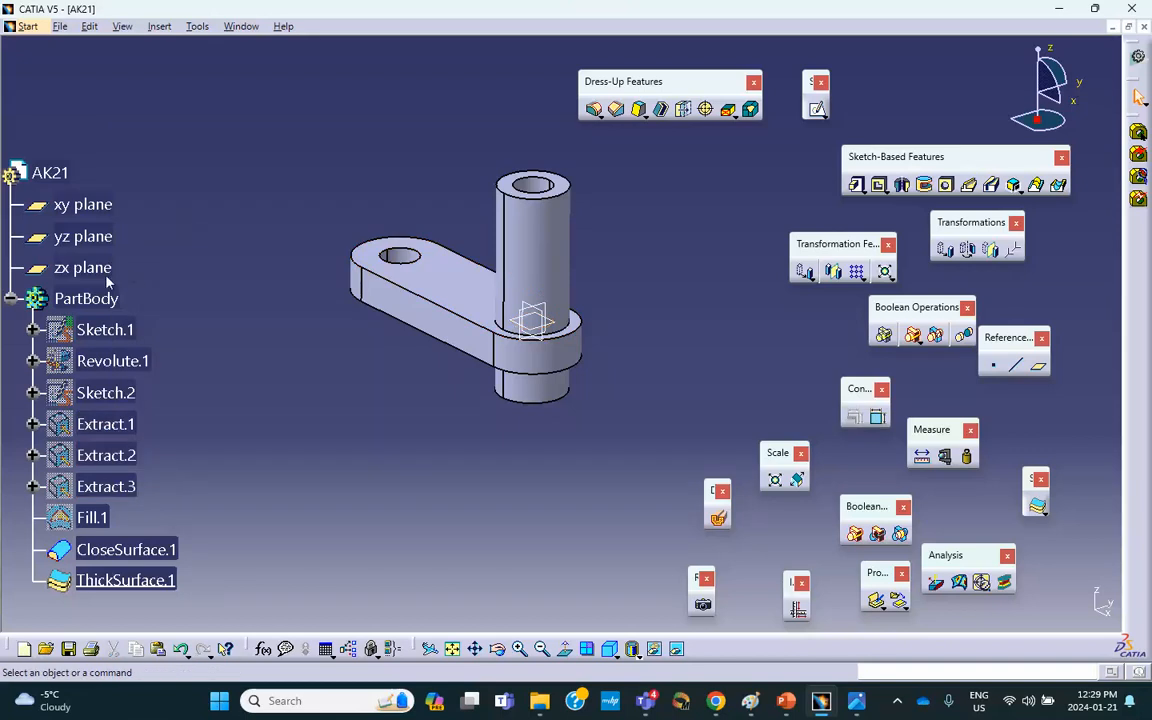
Hide the xy, yz and zx reference planes.
left_click(95, 205)
left_click(85, 267, "shift")
right_click(98, 241)
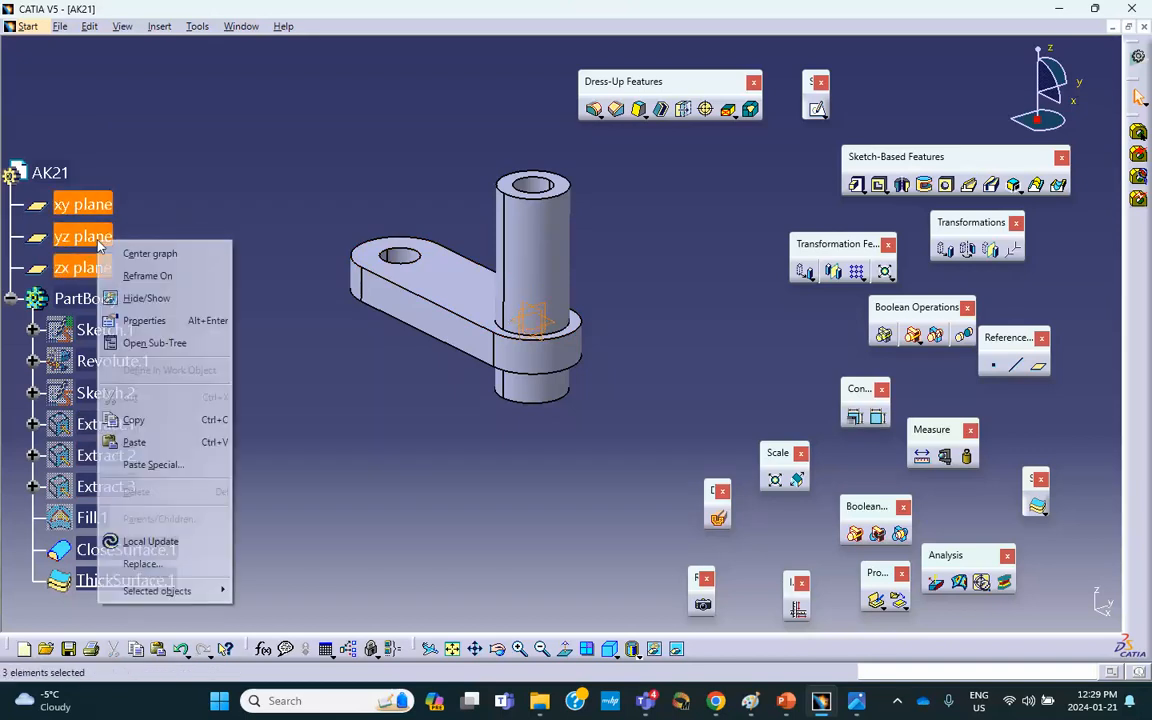
left_click(140, 298)
mouse_move(352, 398)
middle_mouse_down()
mouse_move(321, 375)
mouse_move(342, 421)
middle_mouse_up()
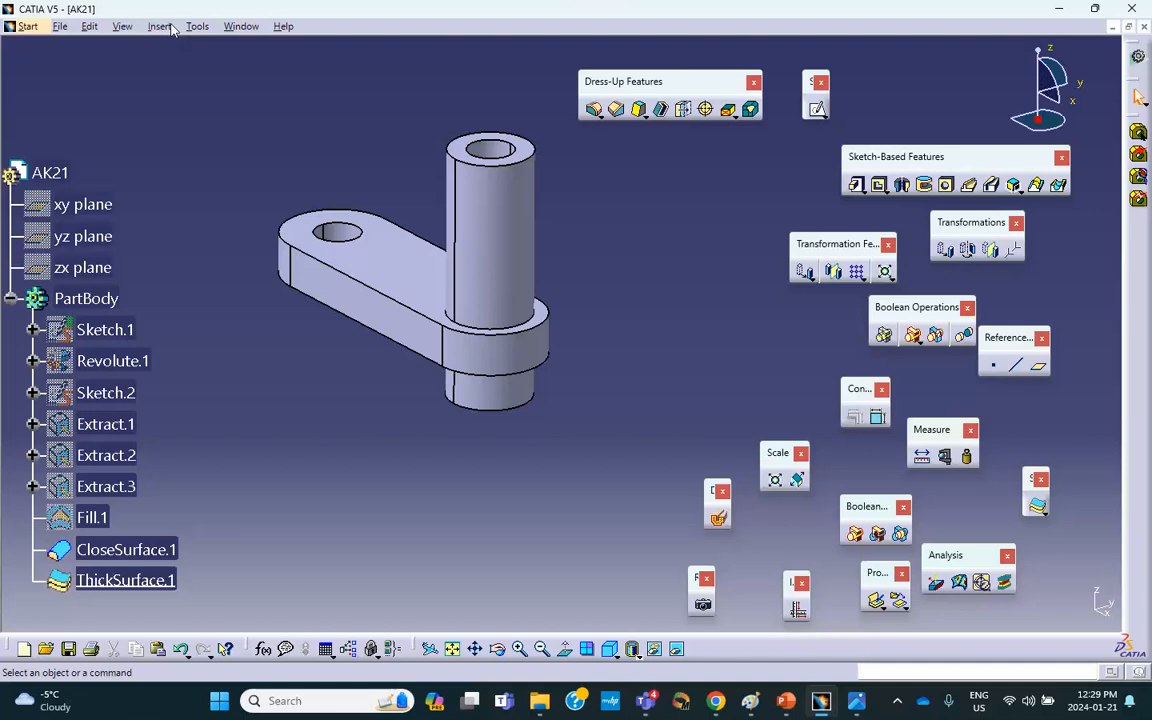
left_click(122, 26)
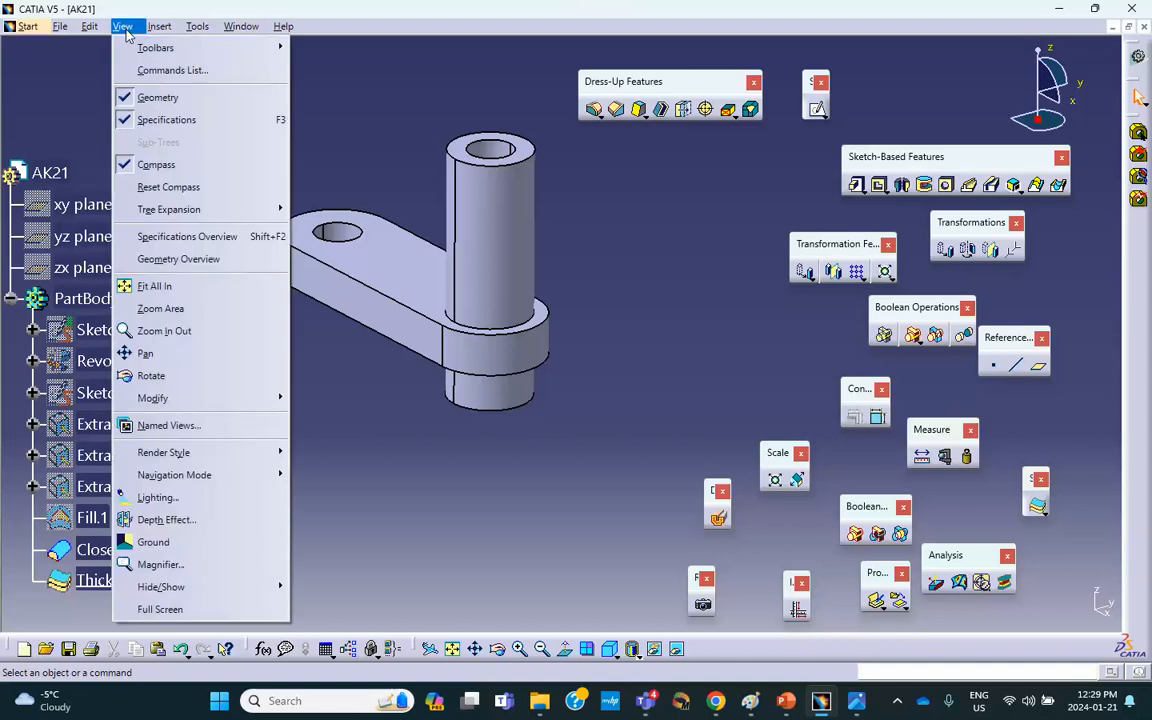
mouse_move(240, 26)
mouse_move(122, 26)
mouse_move(250, 48)
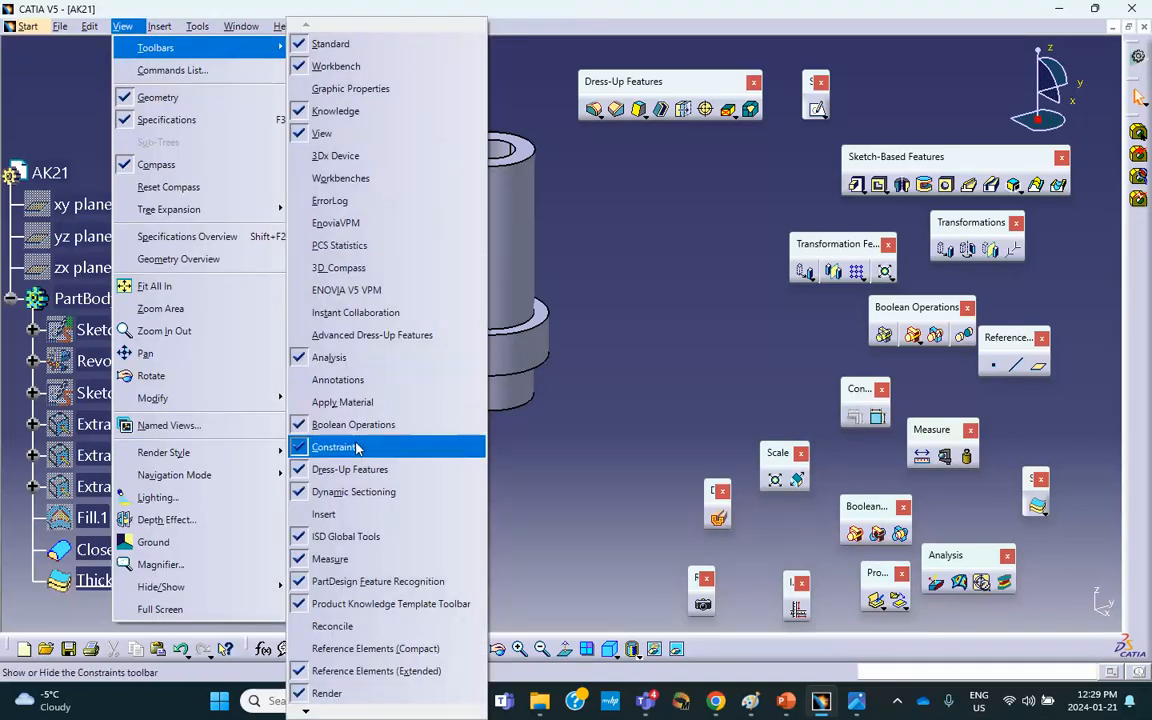
left_click(686, 287)
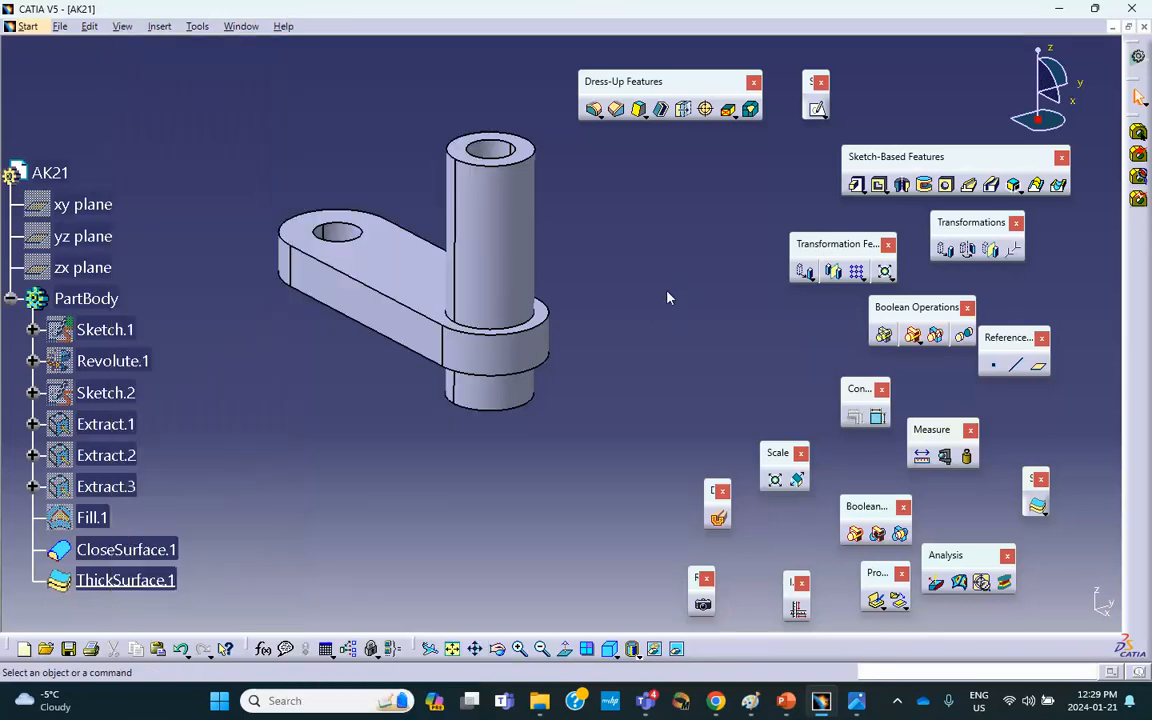
Start Dynamic Sectioning and inspect the part cut along the yz, xy and zx planes in turn.
left_click(721, 521)
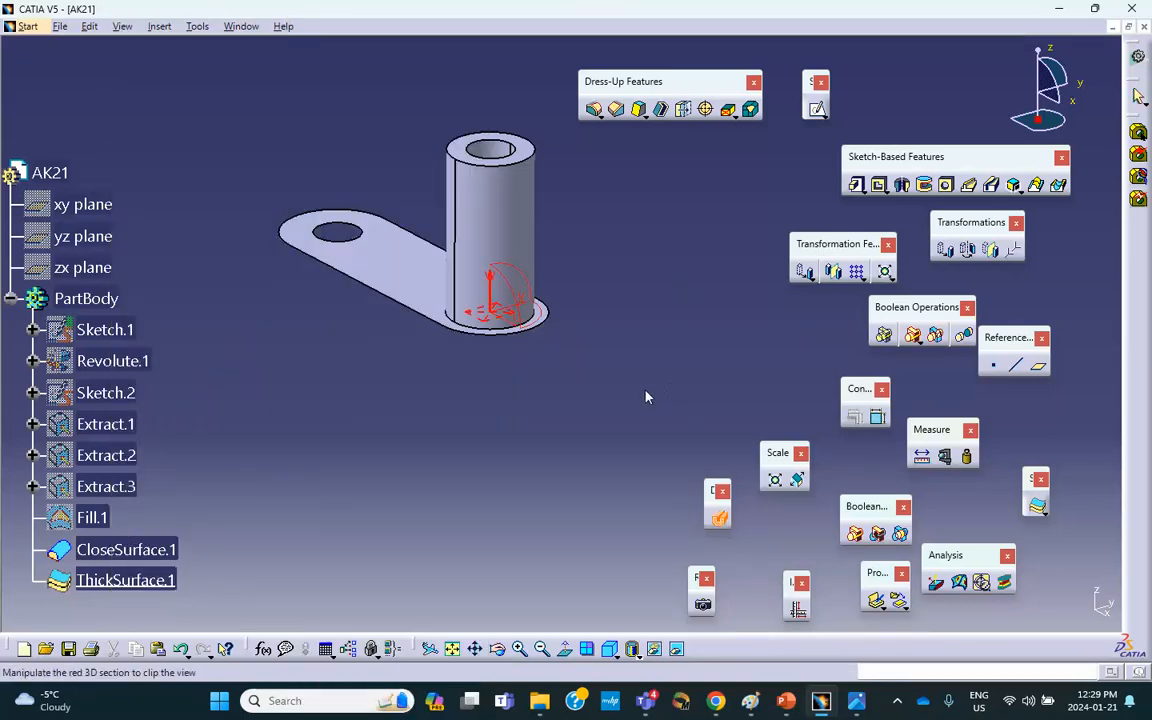
middle_click_drag(568, 380, 560, 331)
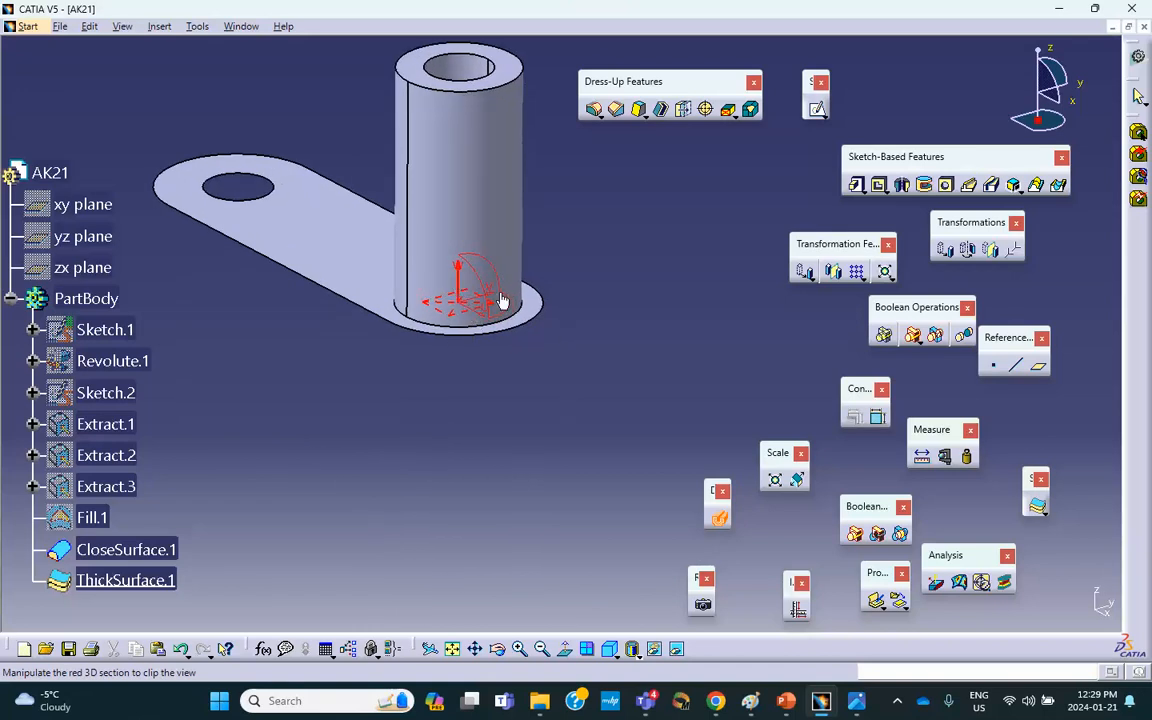
middle_click_drag(488, 307, 560, 270)
scroll(560, 270, "up", 1)
scroll(545, 280, "down", 1)
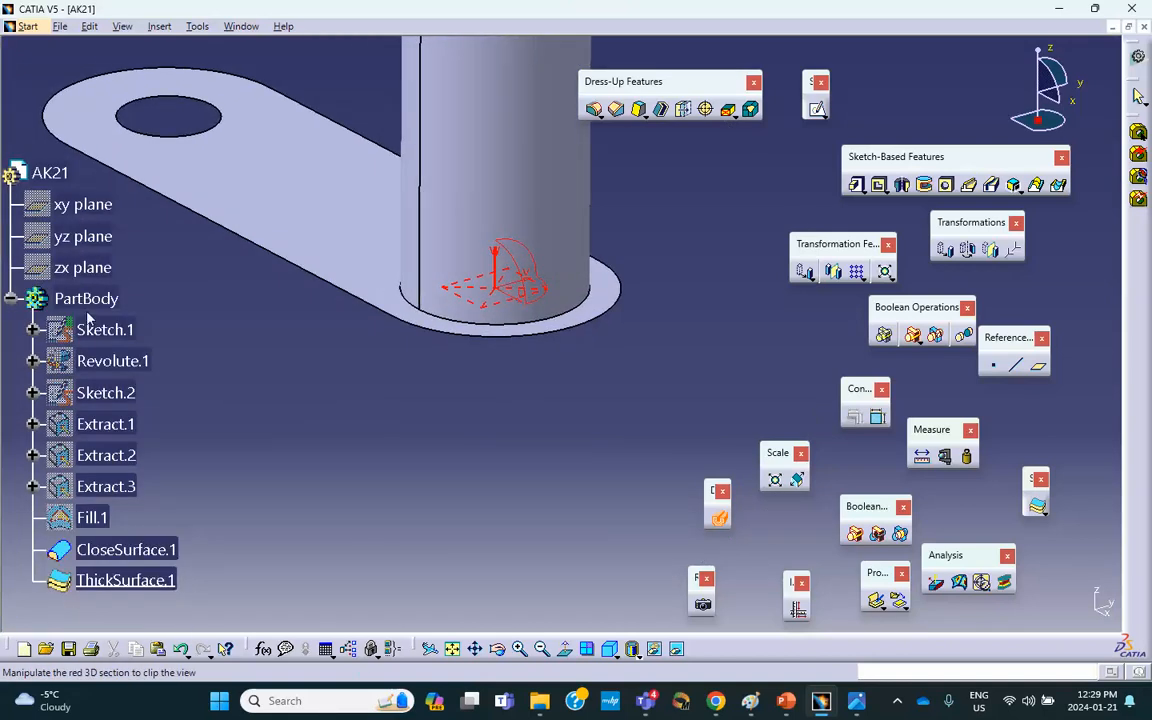
left_click(86, 240)
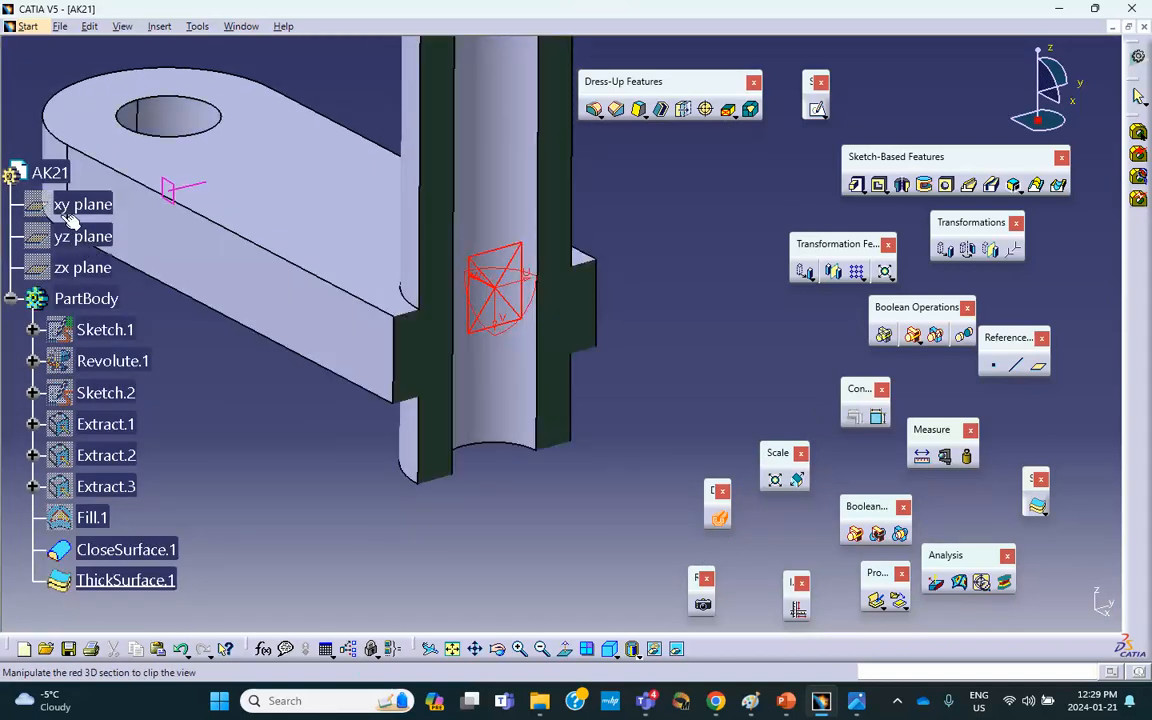
left_click(84, 205)
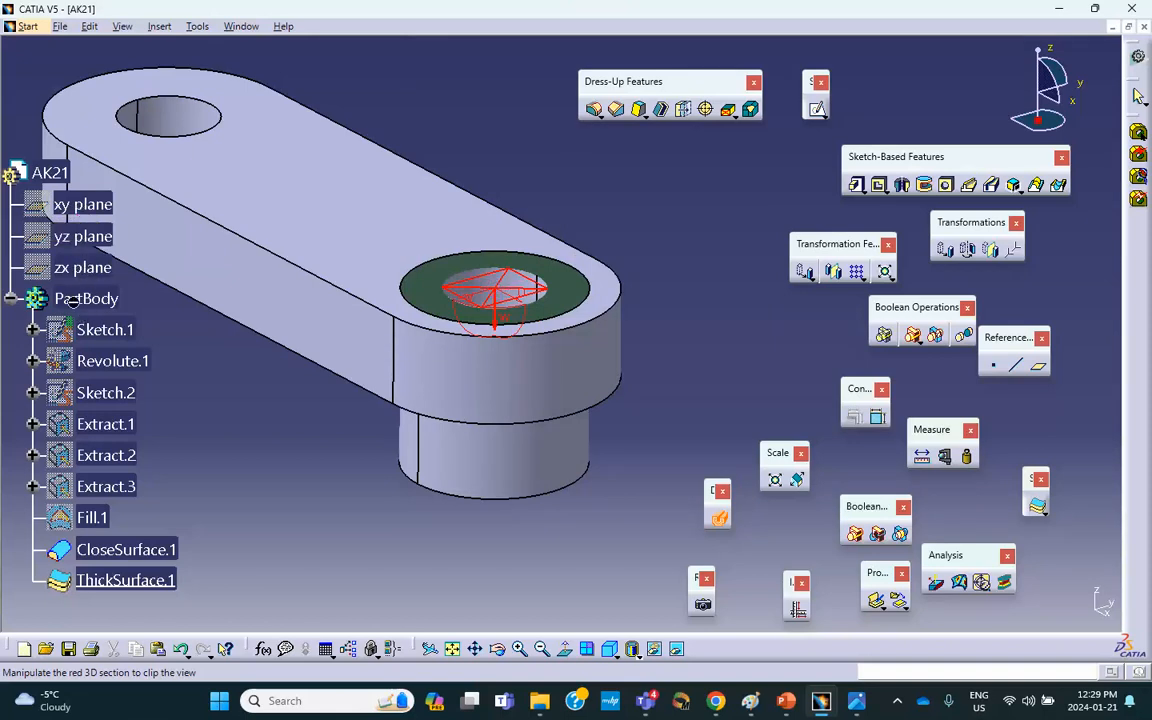
left_click(72, 262)
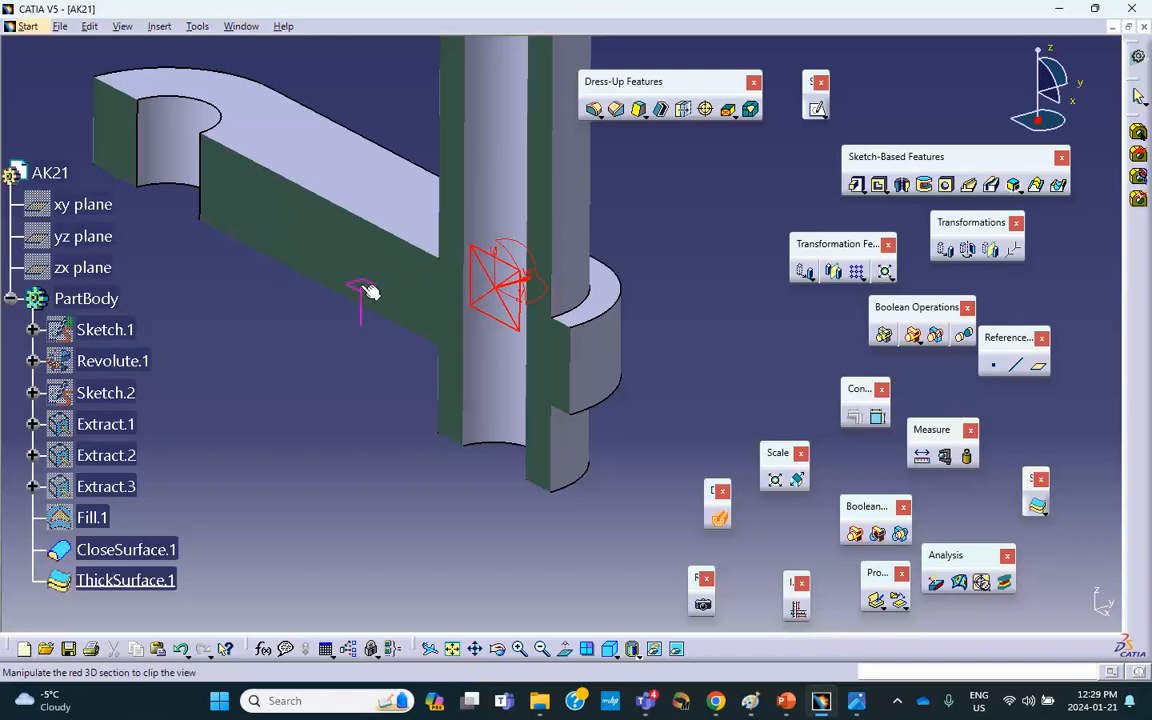
Shift the zx section cut slightly off the tube's axis, realign it to the xy plane and raise it above the arm.
middle_click_drag(499, 304, 475, 238, "ctrl")
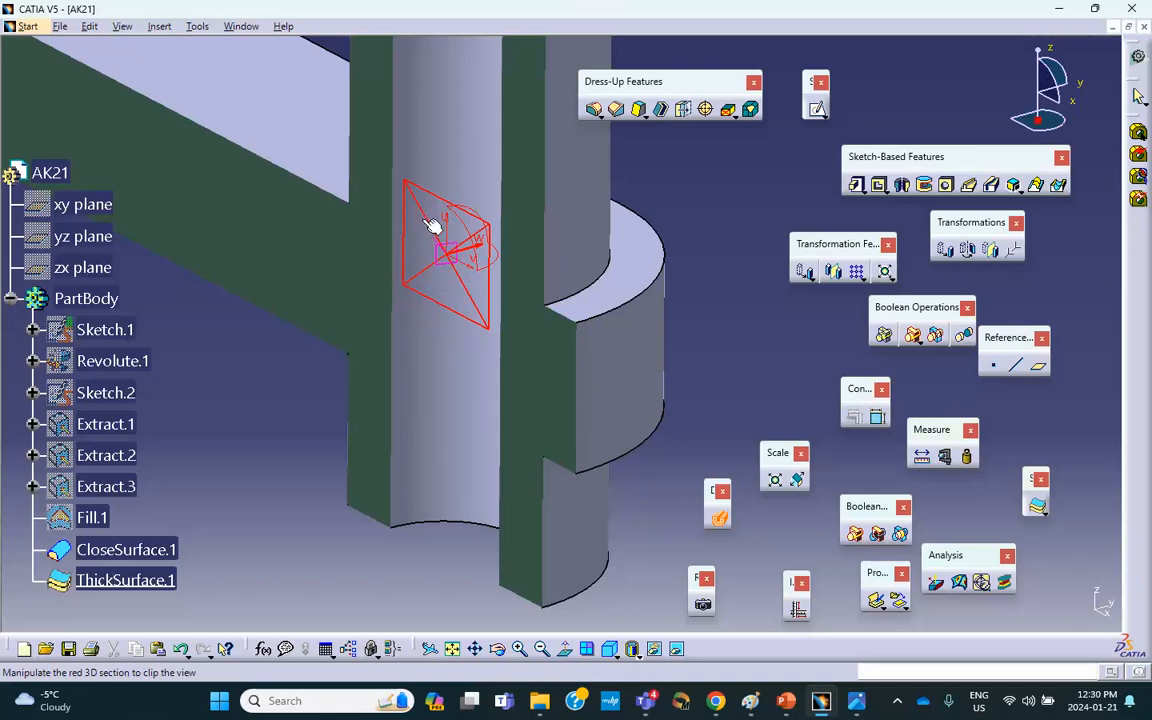
left_click_drag(428, 226, 406, 247)
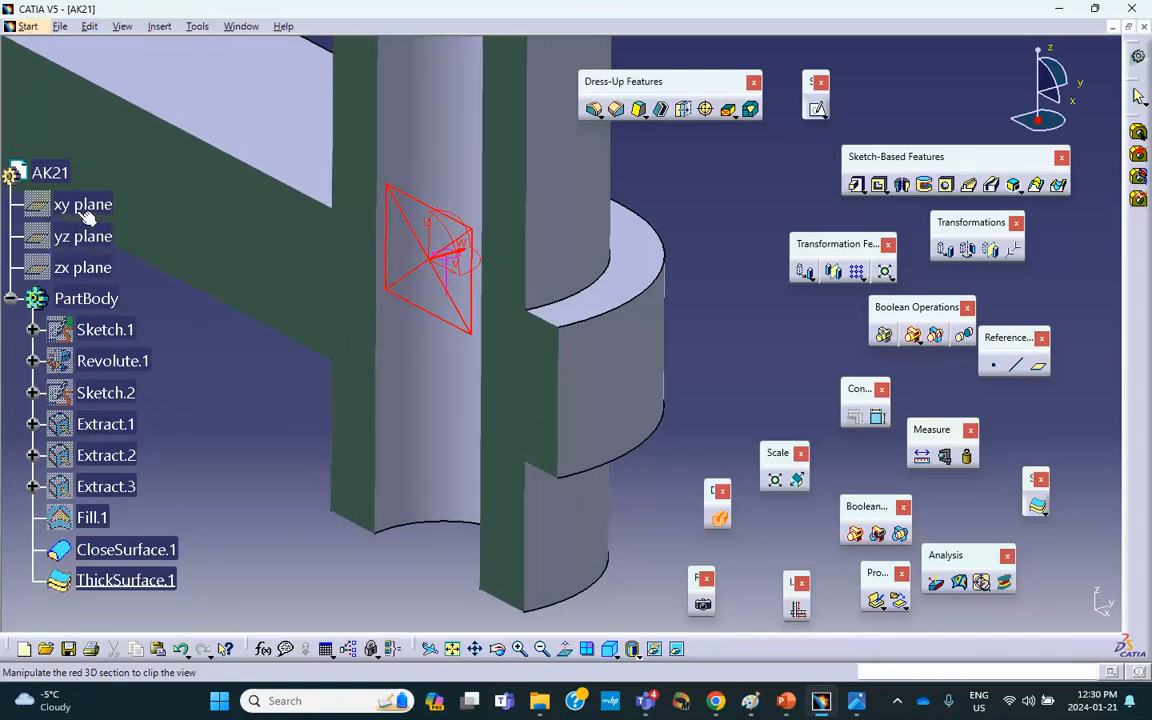
left_click(85, 208)
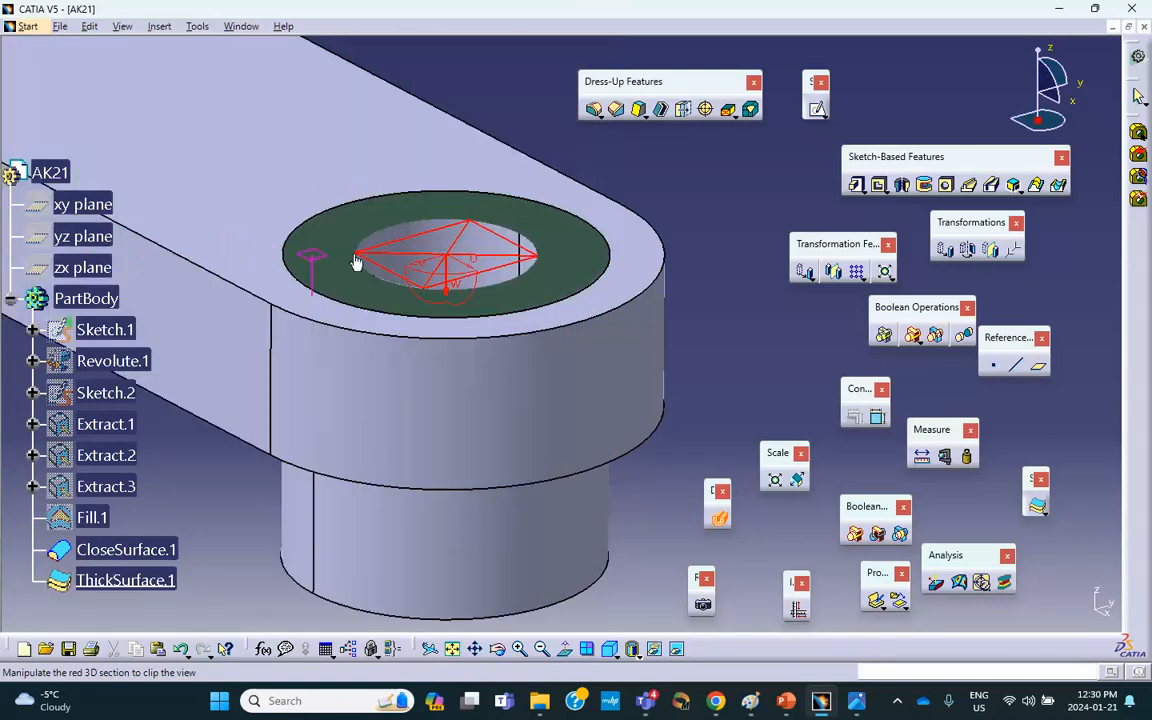
left_click_drag(492, 254, 471, 151)
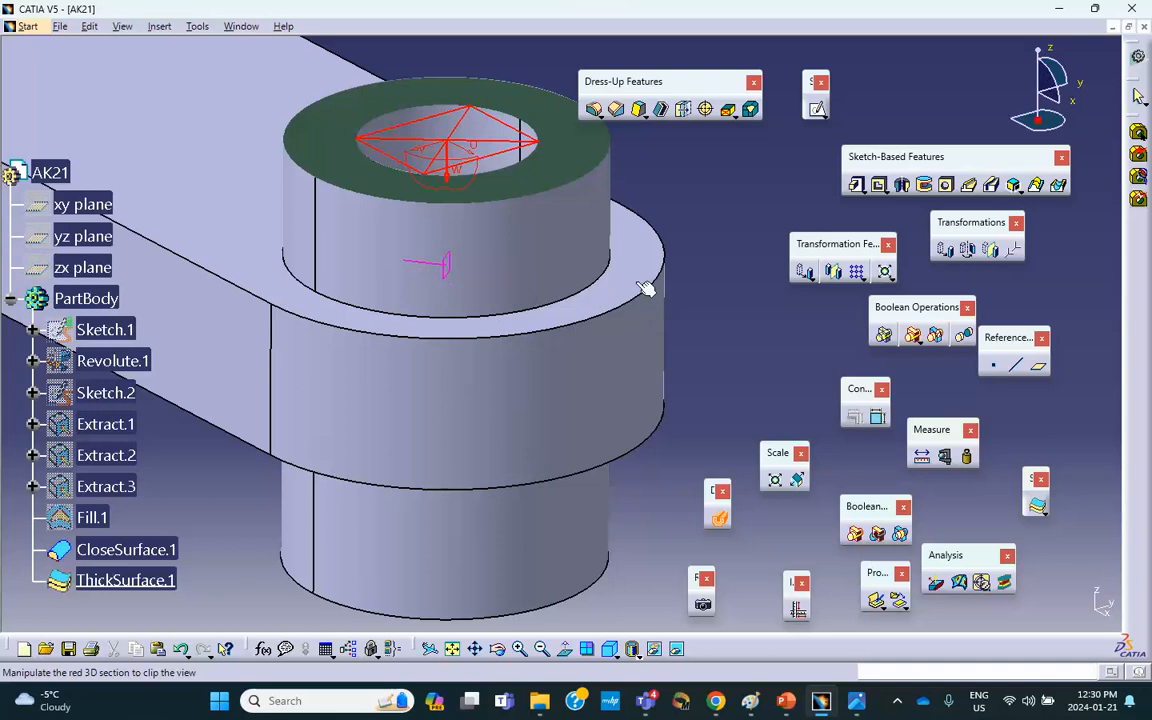
Turn off Dynamic Sectioning and view the complete uncut part.
middle_click_drag(655, 222, 669, 335)
left_click(655, 223)
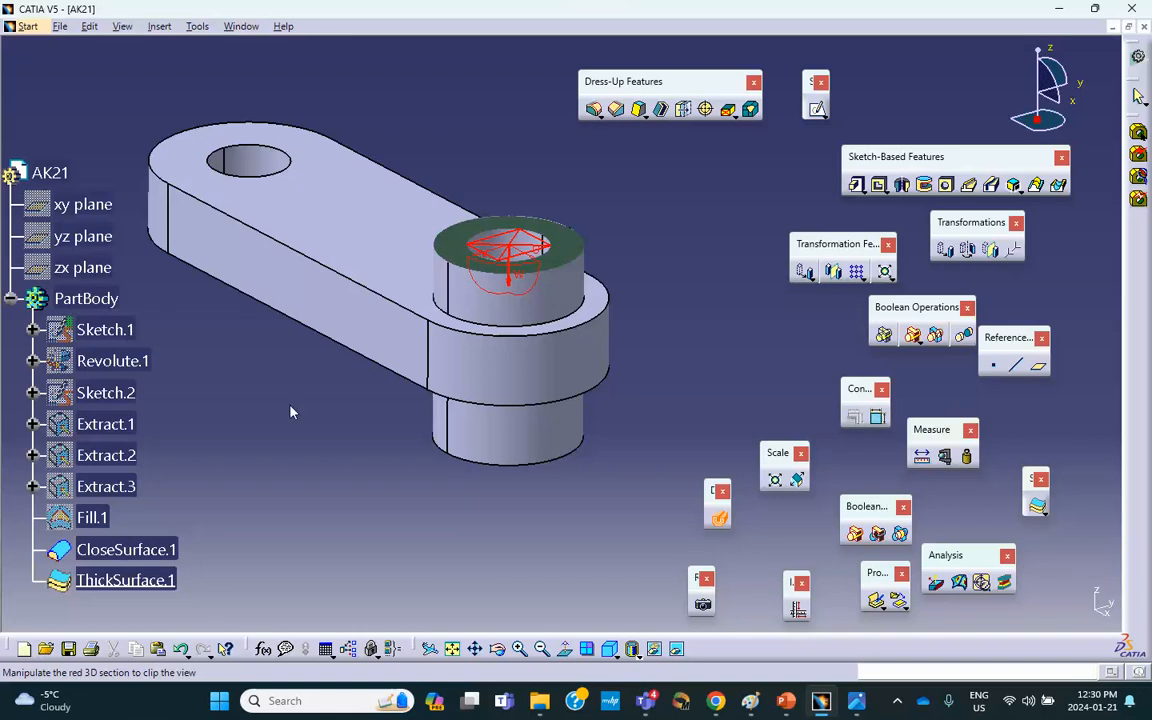
left_click(719, 517)
middle_click_drag(387, 440, 362, 510)
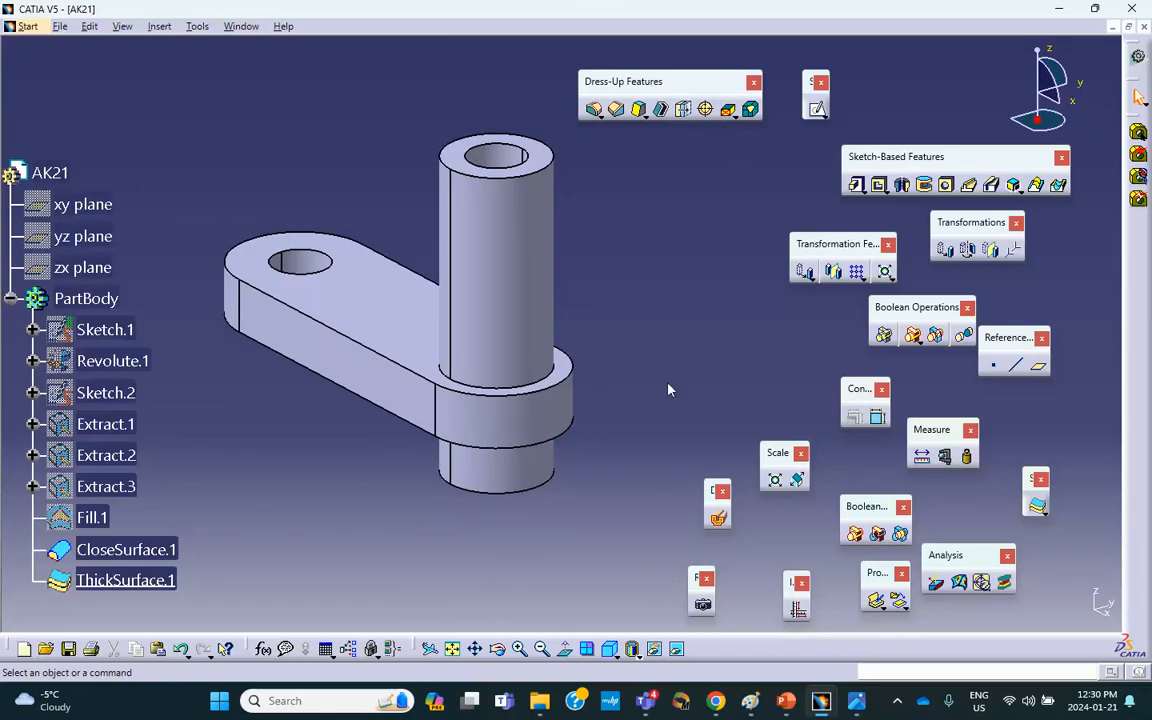
left_click(898, 698)
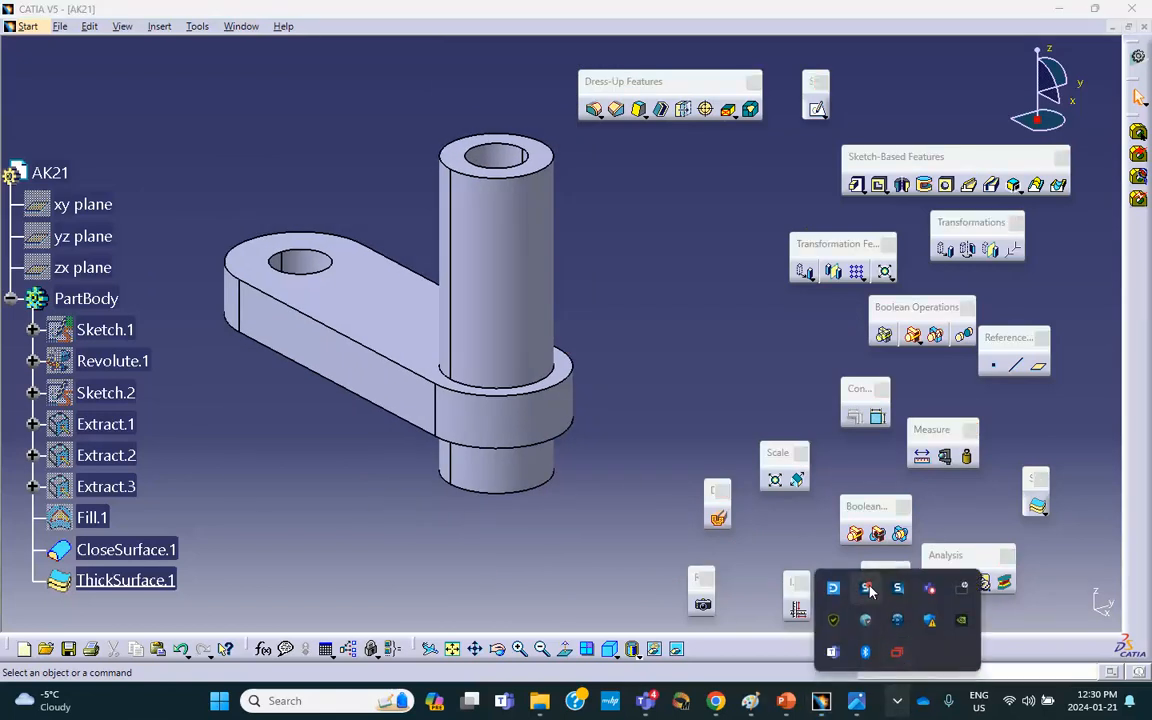